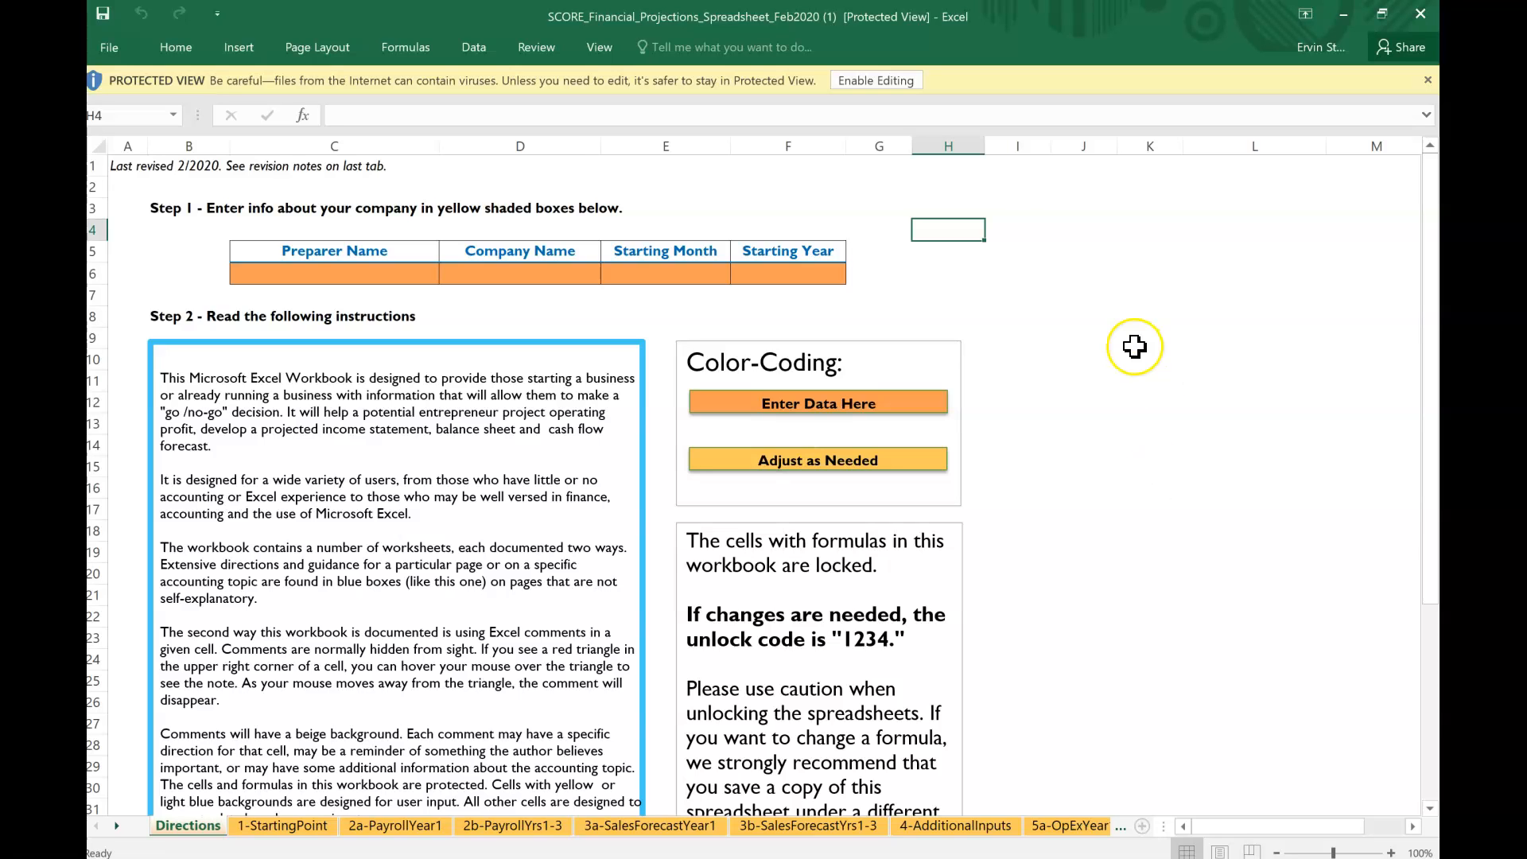
Step: Enable editing of the workbook and review the asset, operating capital and funding tables on the 1-StartingPoint sheet
left_click(895, 84)
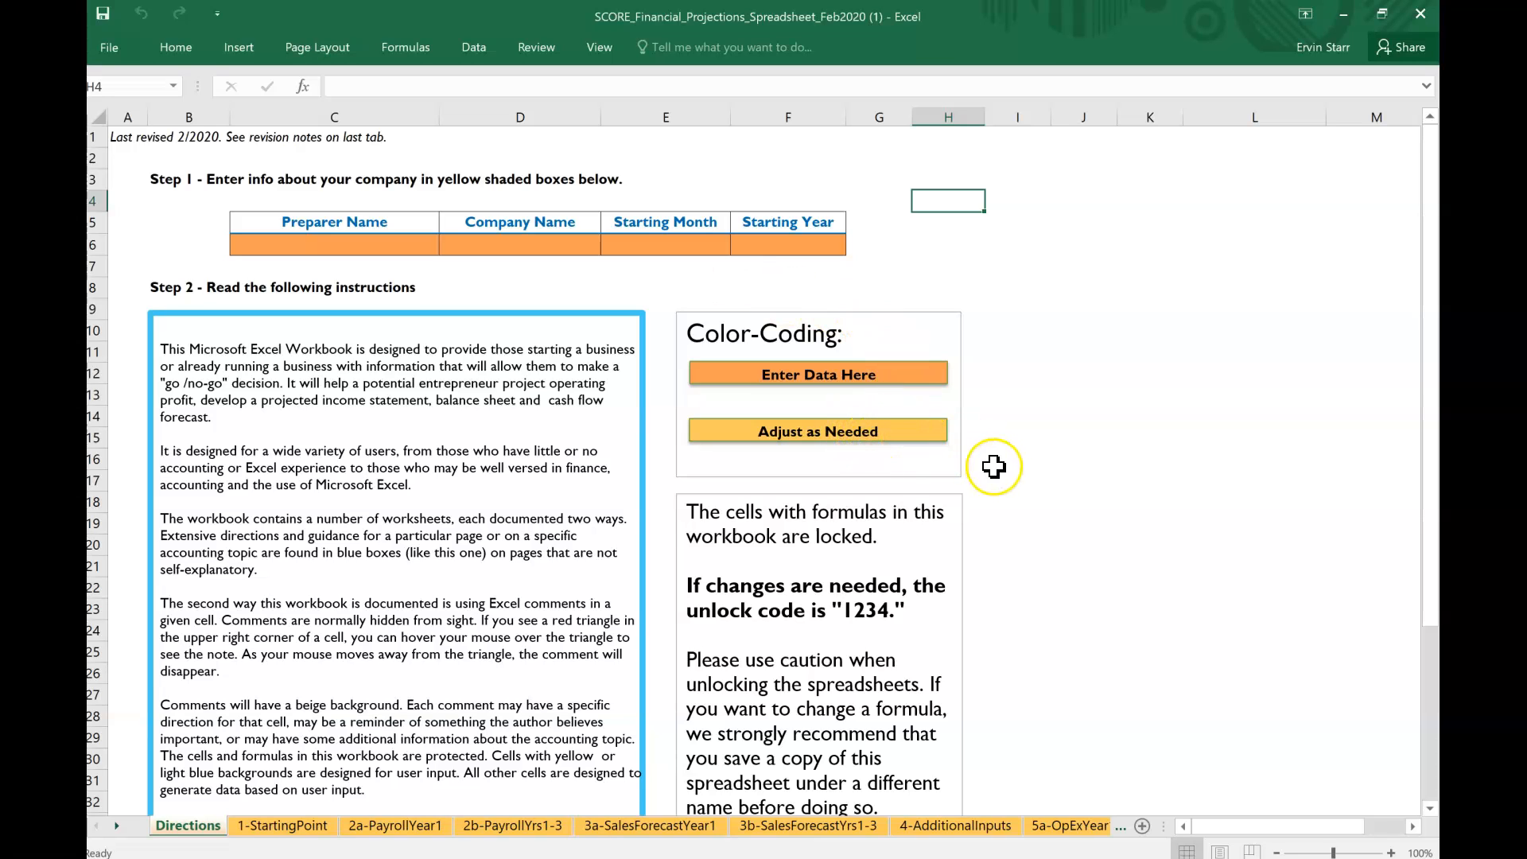
left_click(311, 827)
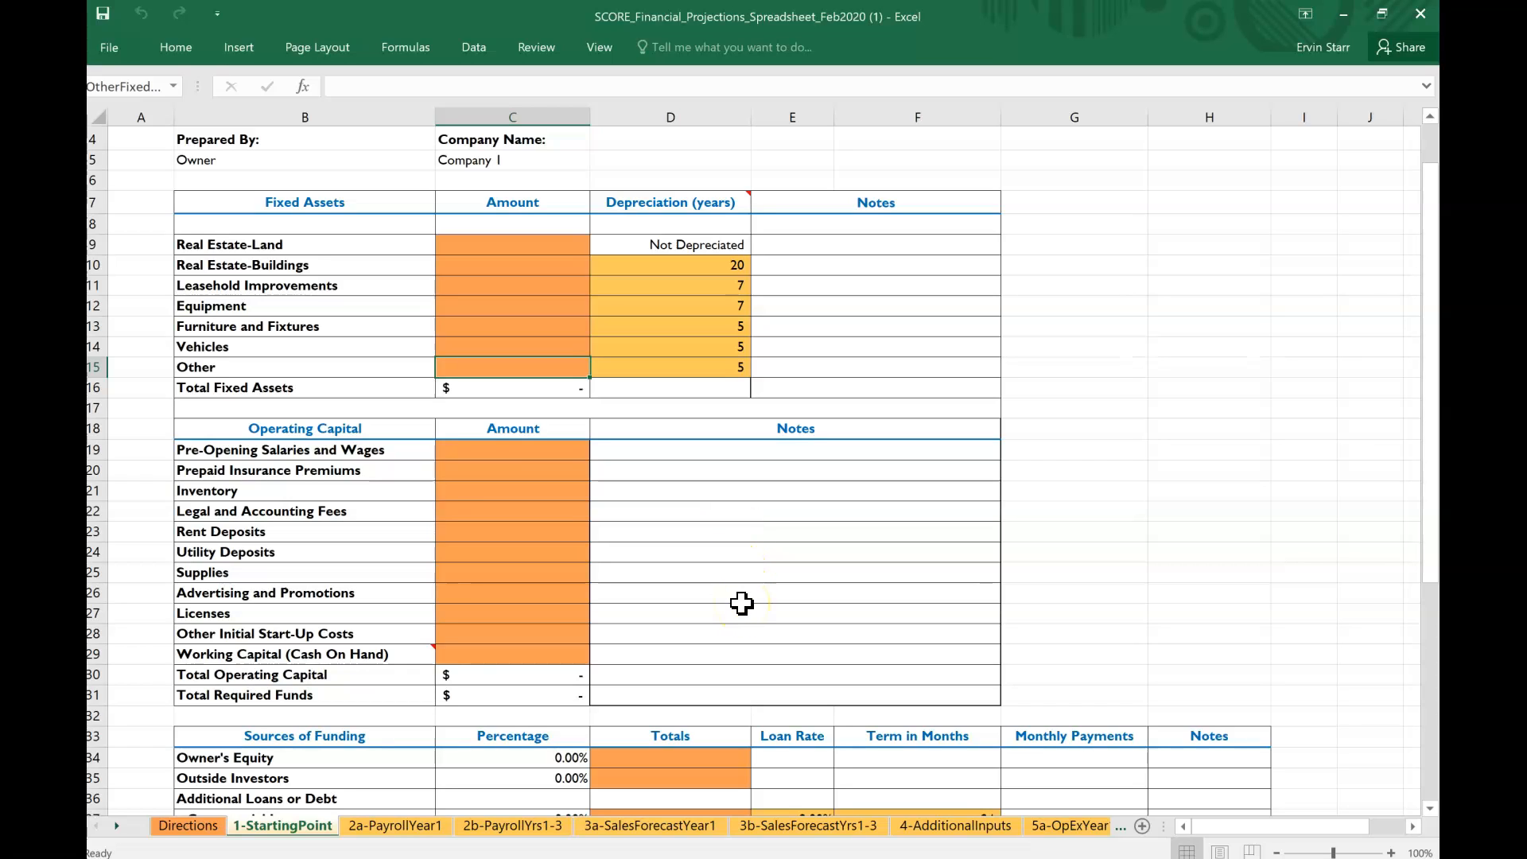
scroll(742, 604, "down", 2)
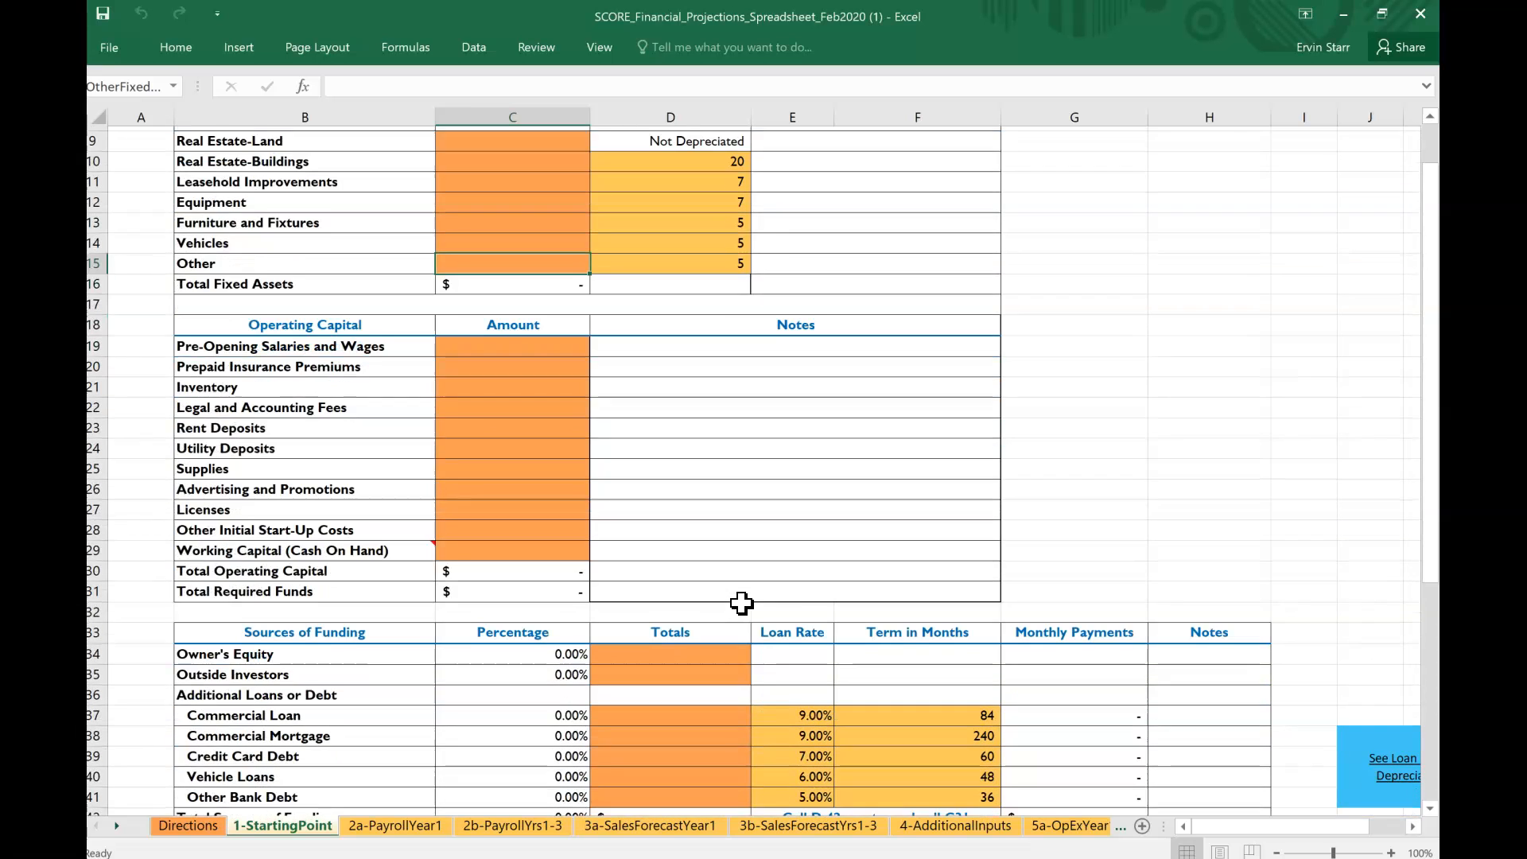
scroll(741, 604, "down", 1)
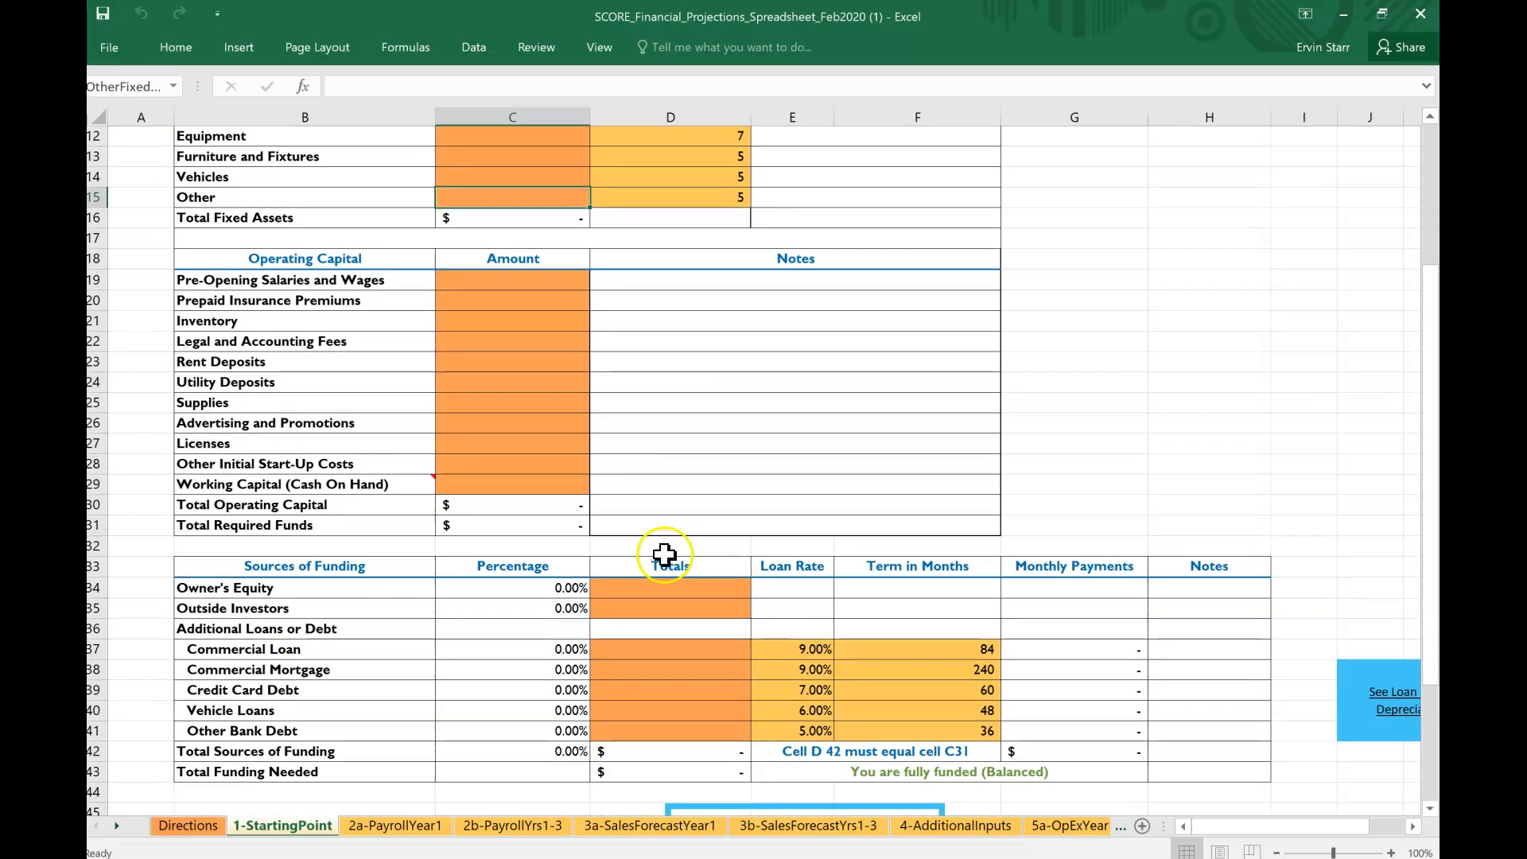
scroll(634, 522, "up", 3)
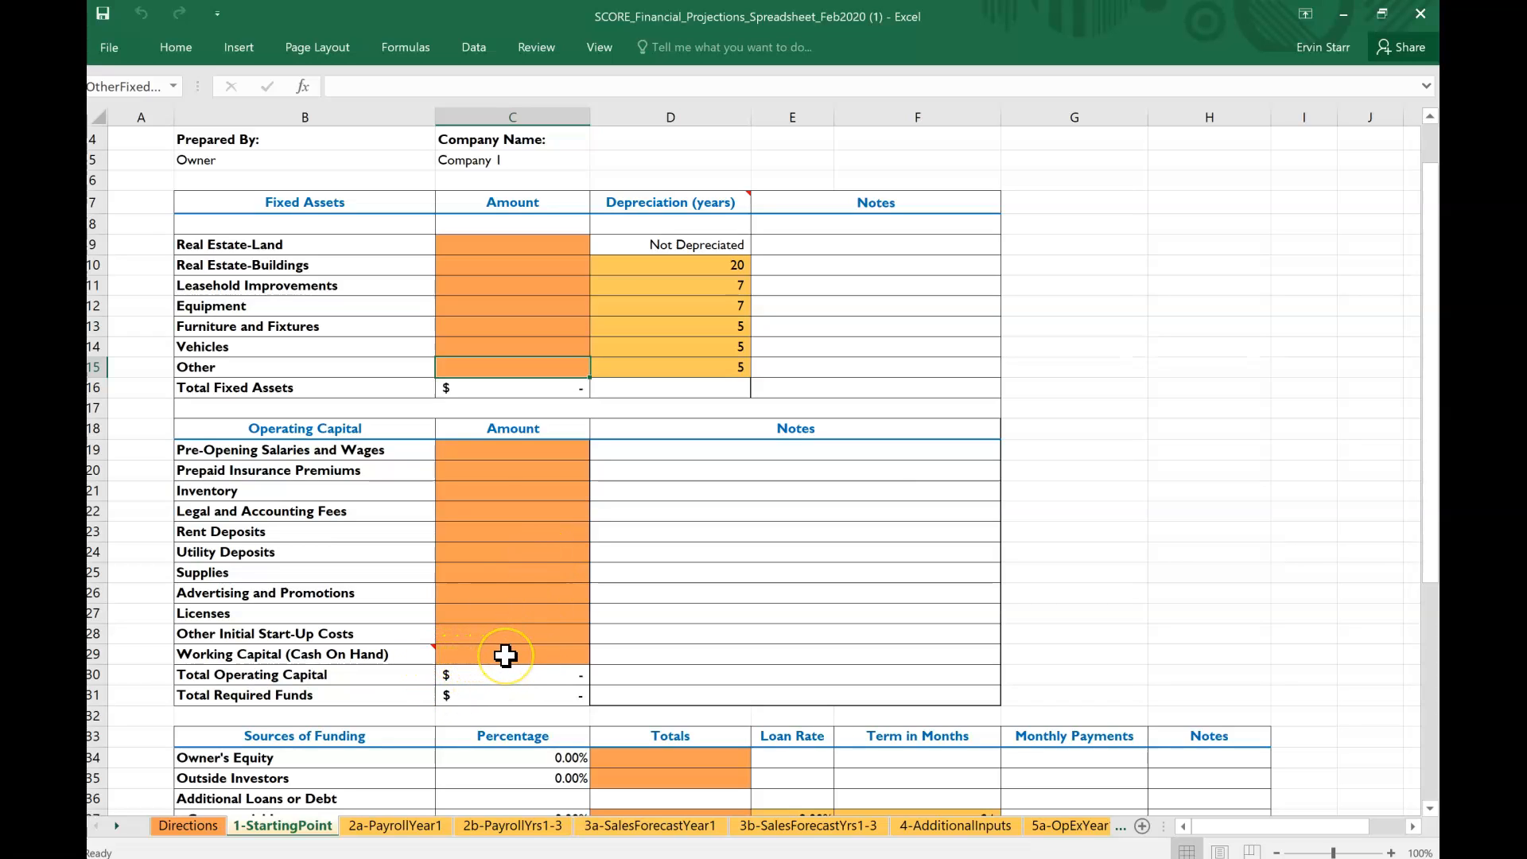
Step: Enter "3-months" as the note for Working Capital (Cash On Hand) and review the Sources of Funding section
double_click(701, 657)
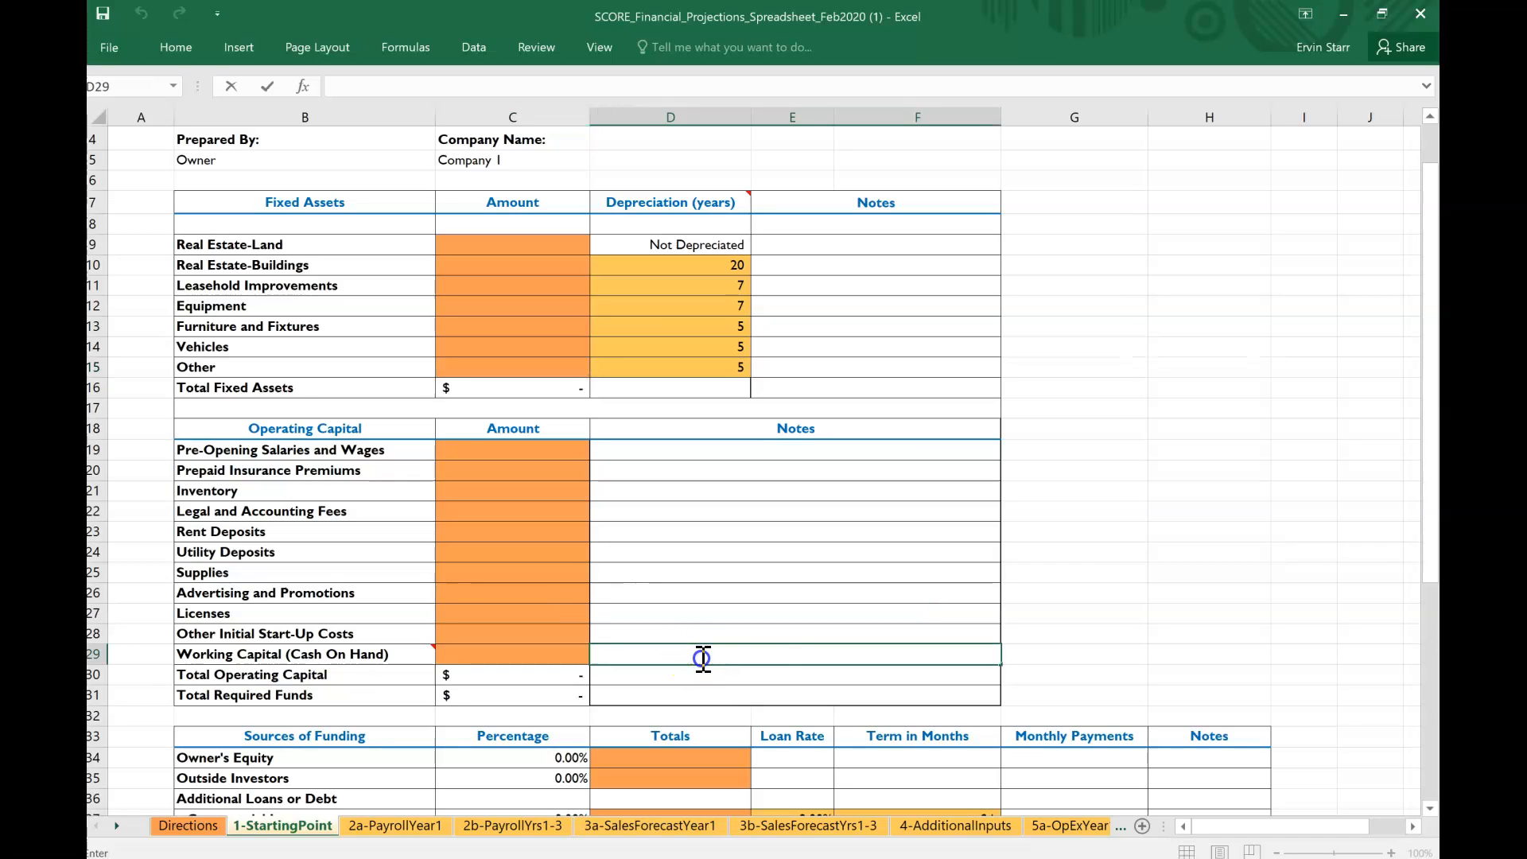
type("3-months")
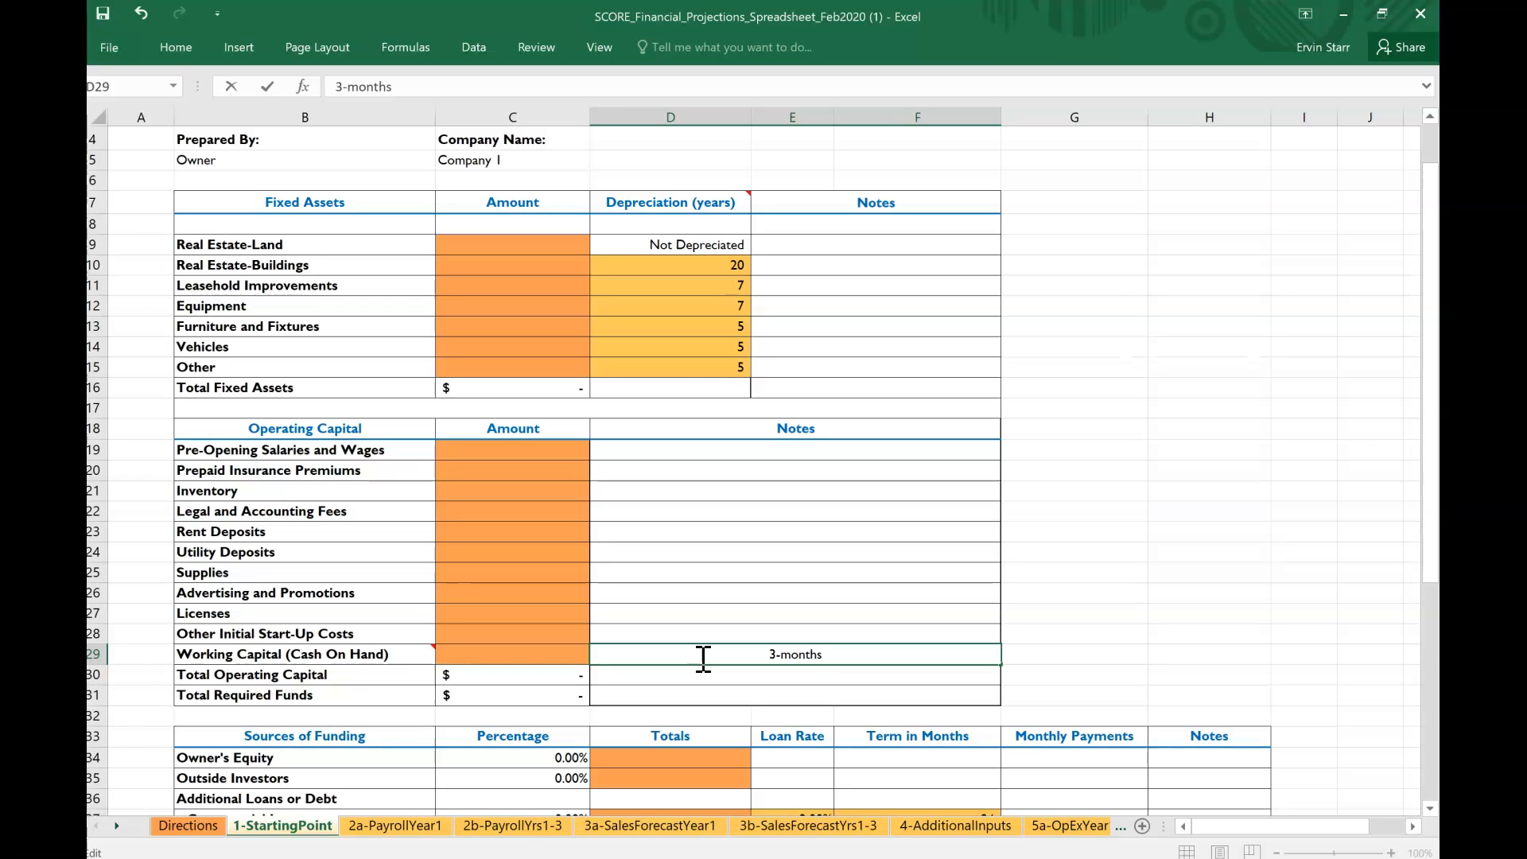
scroll(702, 659, "down", 1)
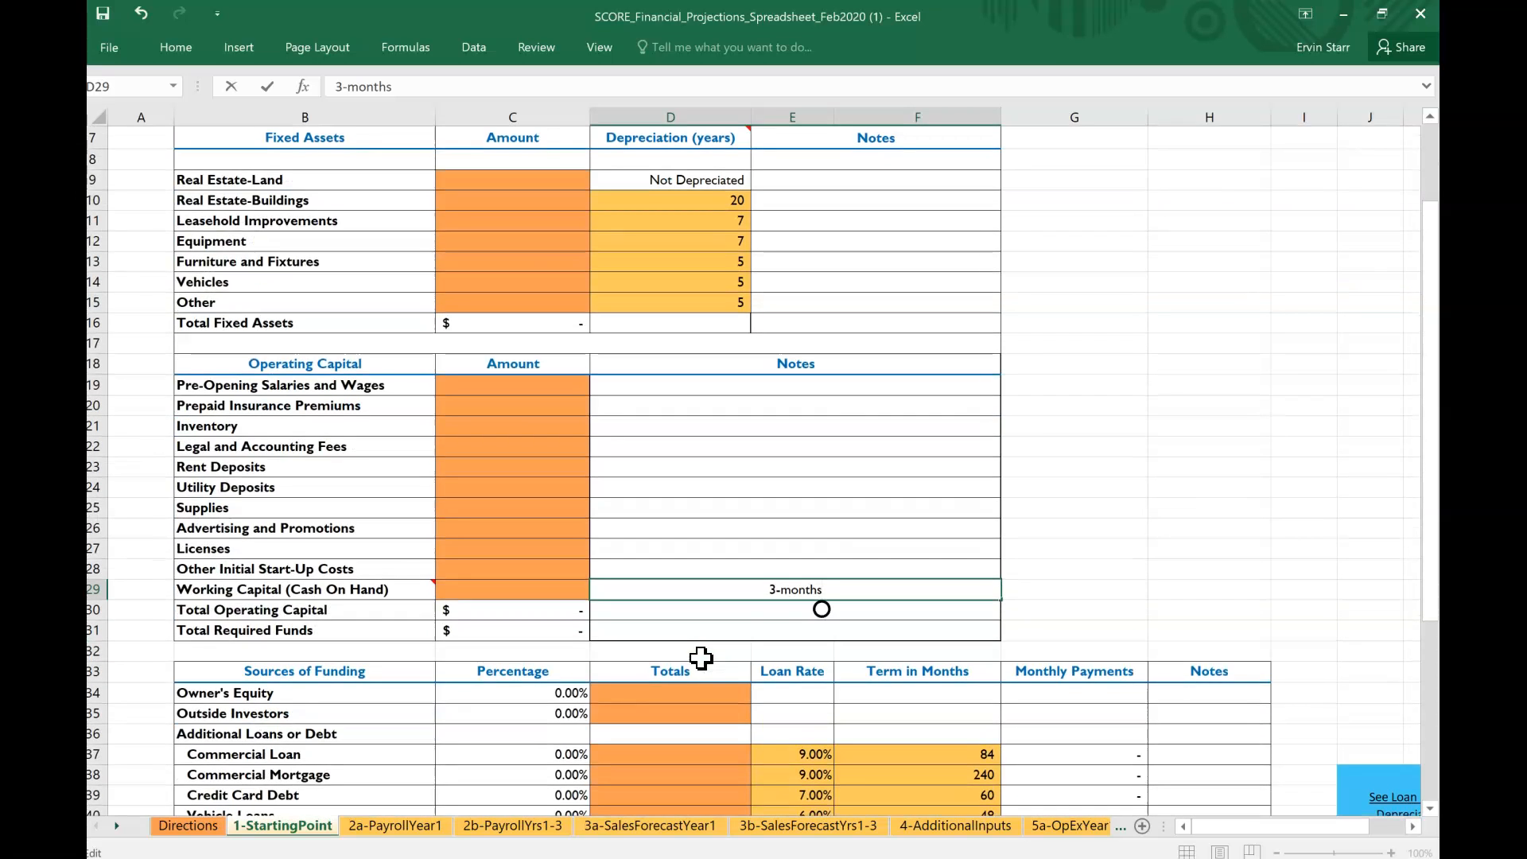
scroll(754, 721, "down", 1)
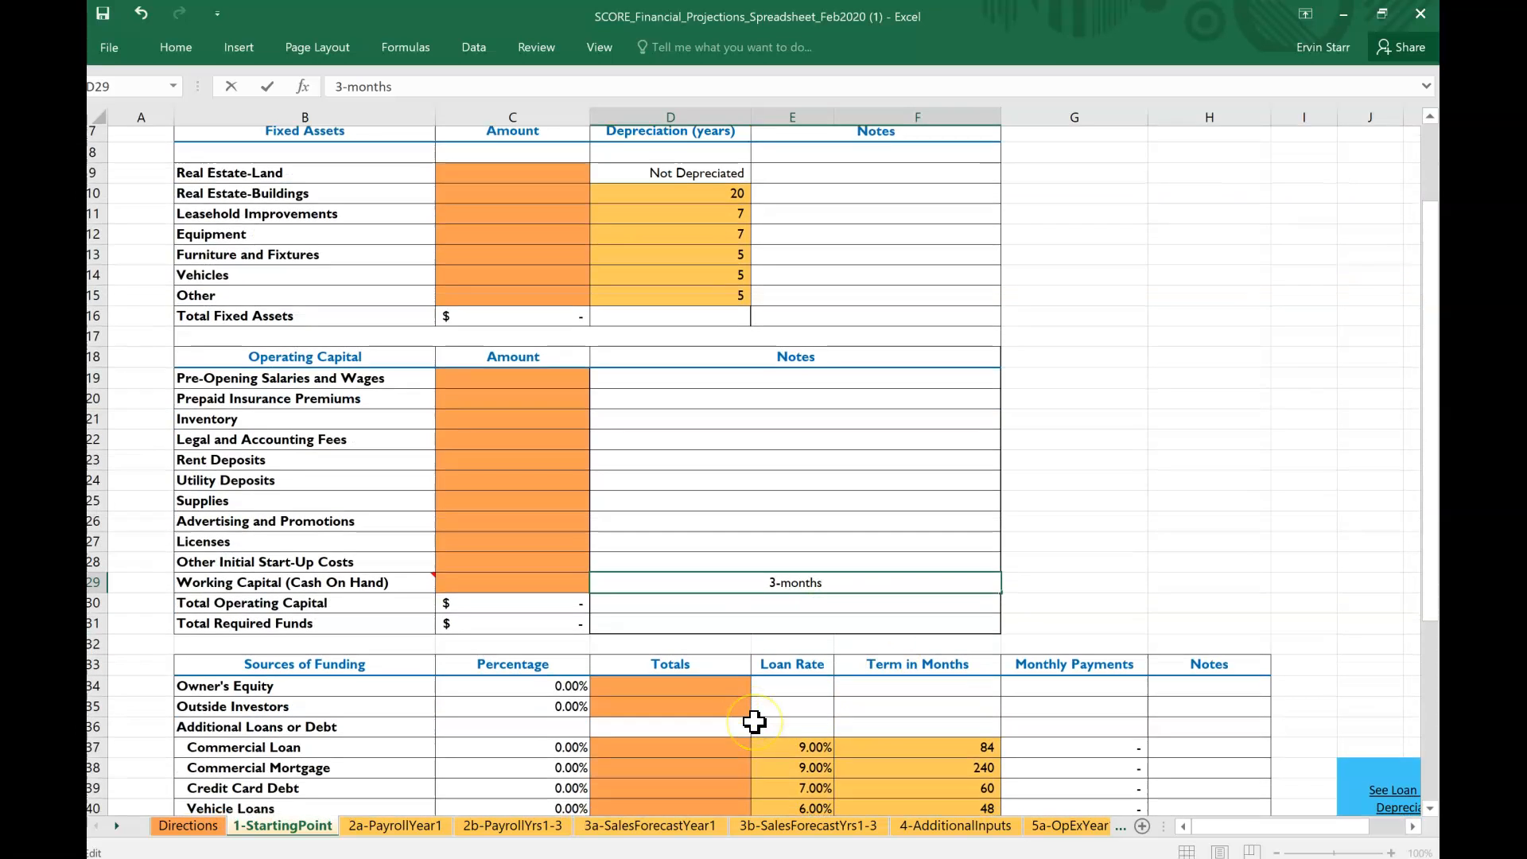
scroll(754, 721, "down", 3)
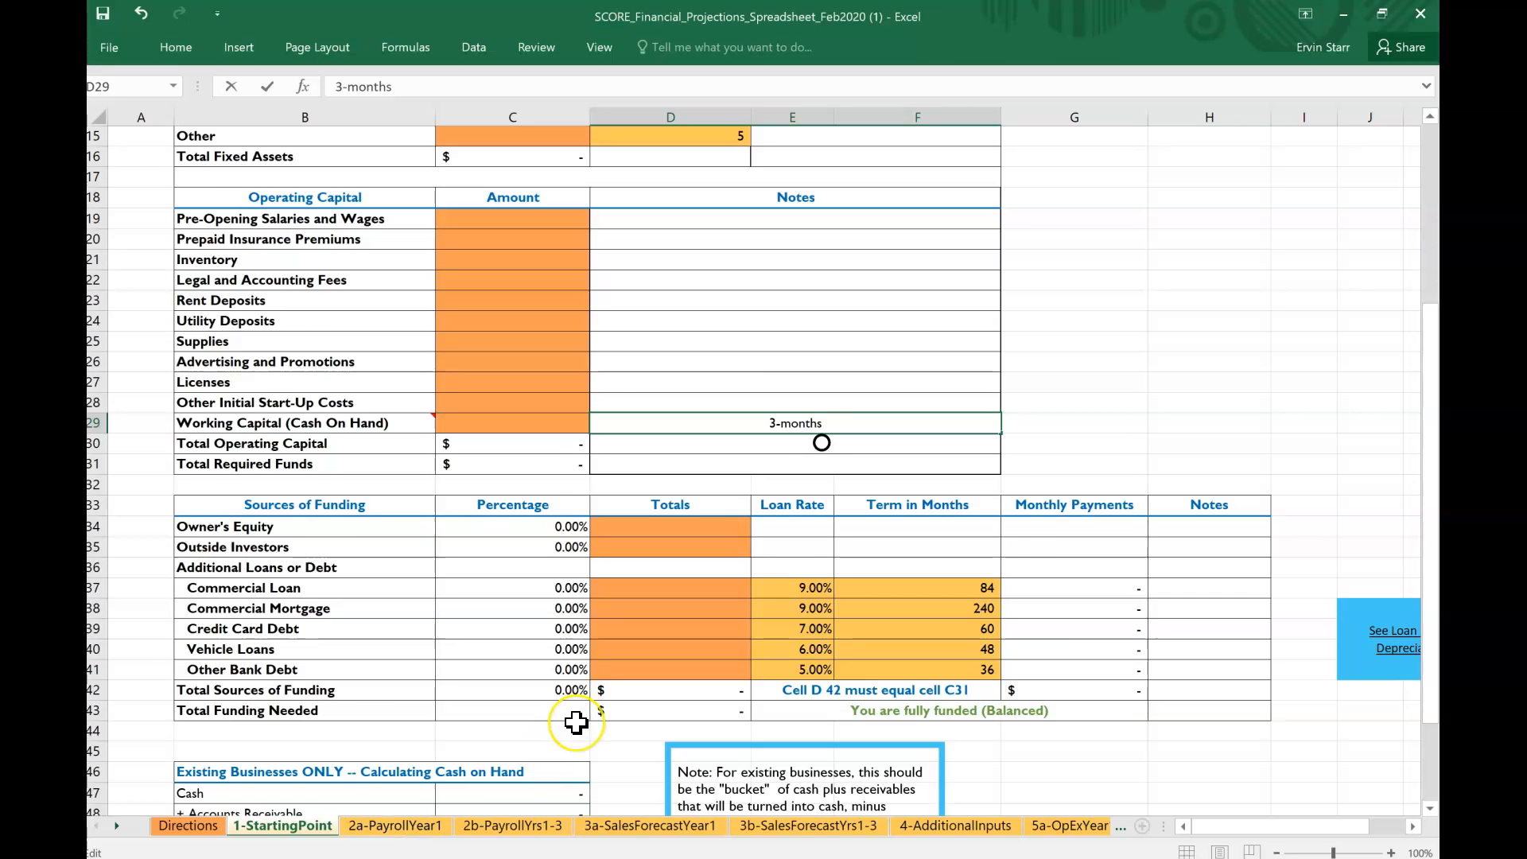
scroll(577, 721, "down", 3)
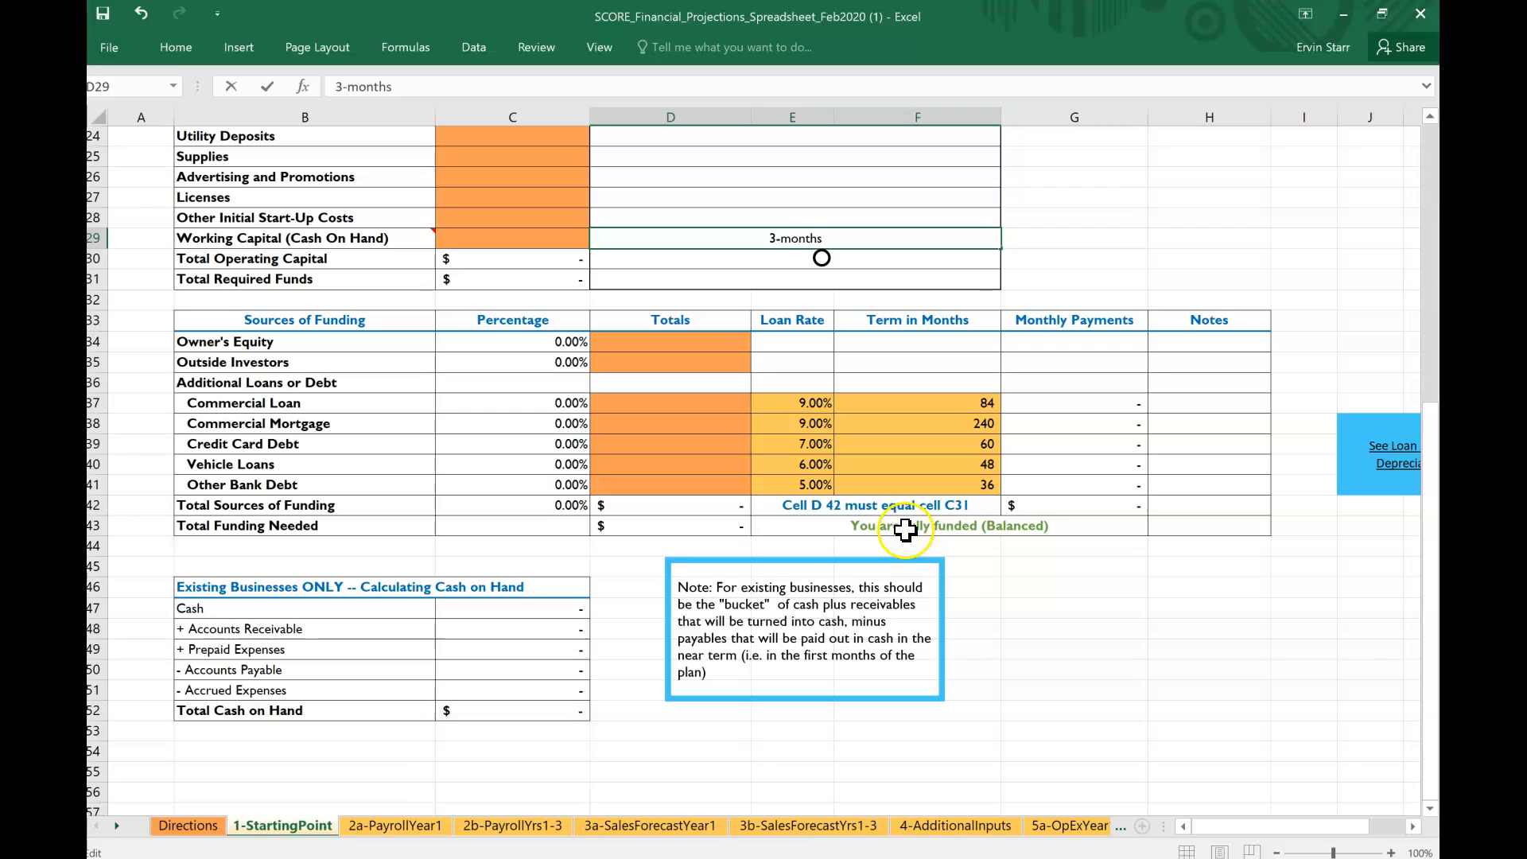
left_click(425, 810)
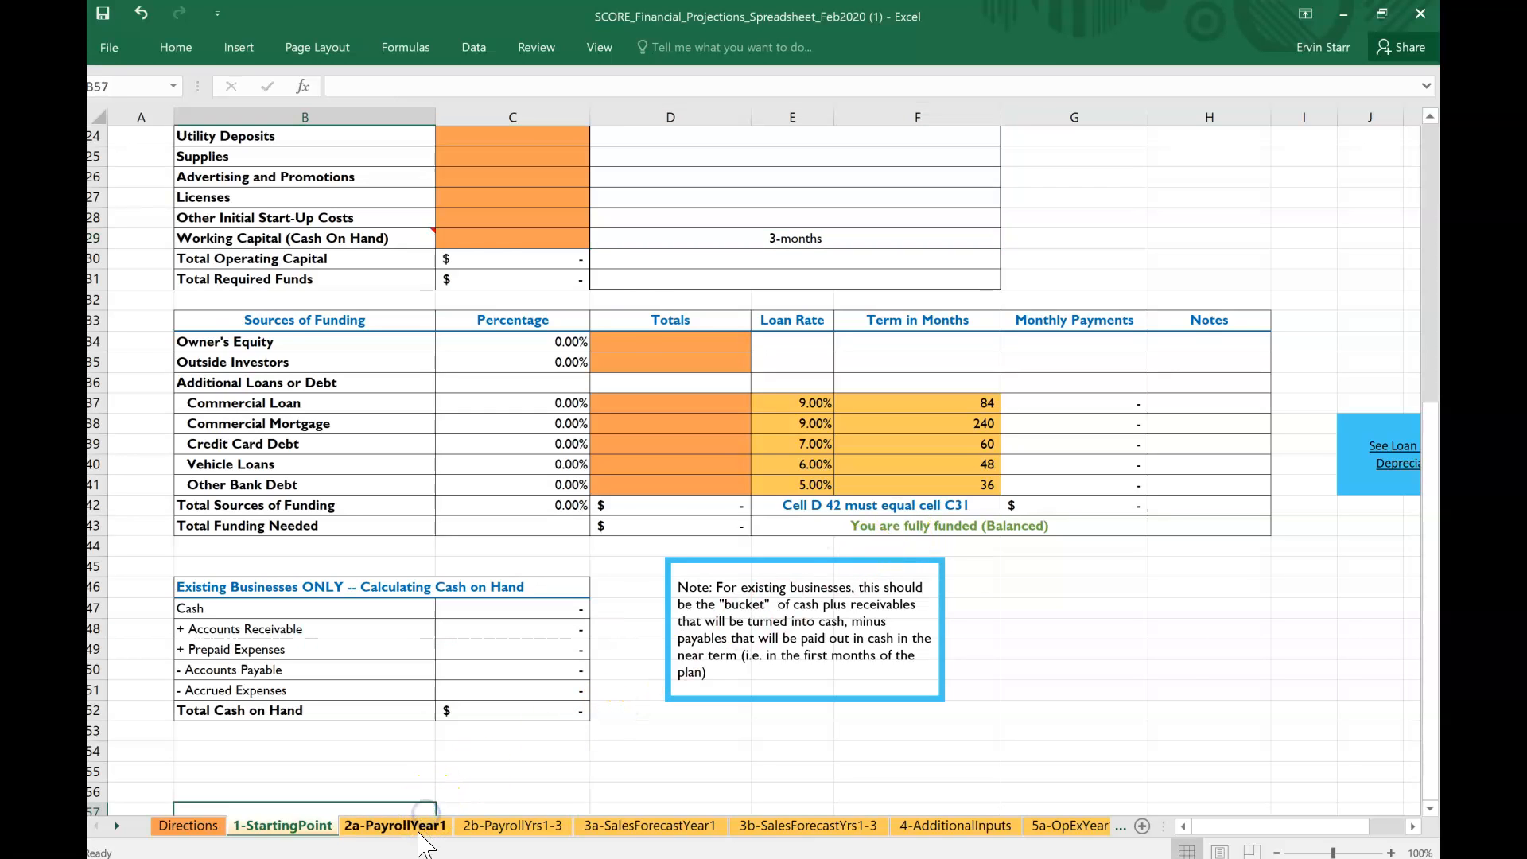
Step: Look over the 2a-PayrollYear1 and 2b-PayrollYrs1-3 sheets, ending on 2a-PayrollYear1
left_click(421, 826)
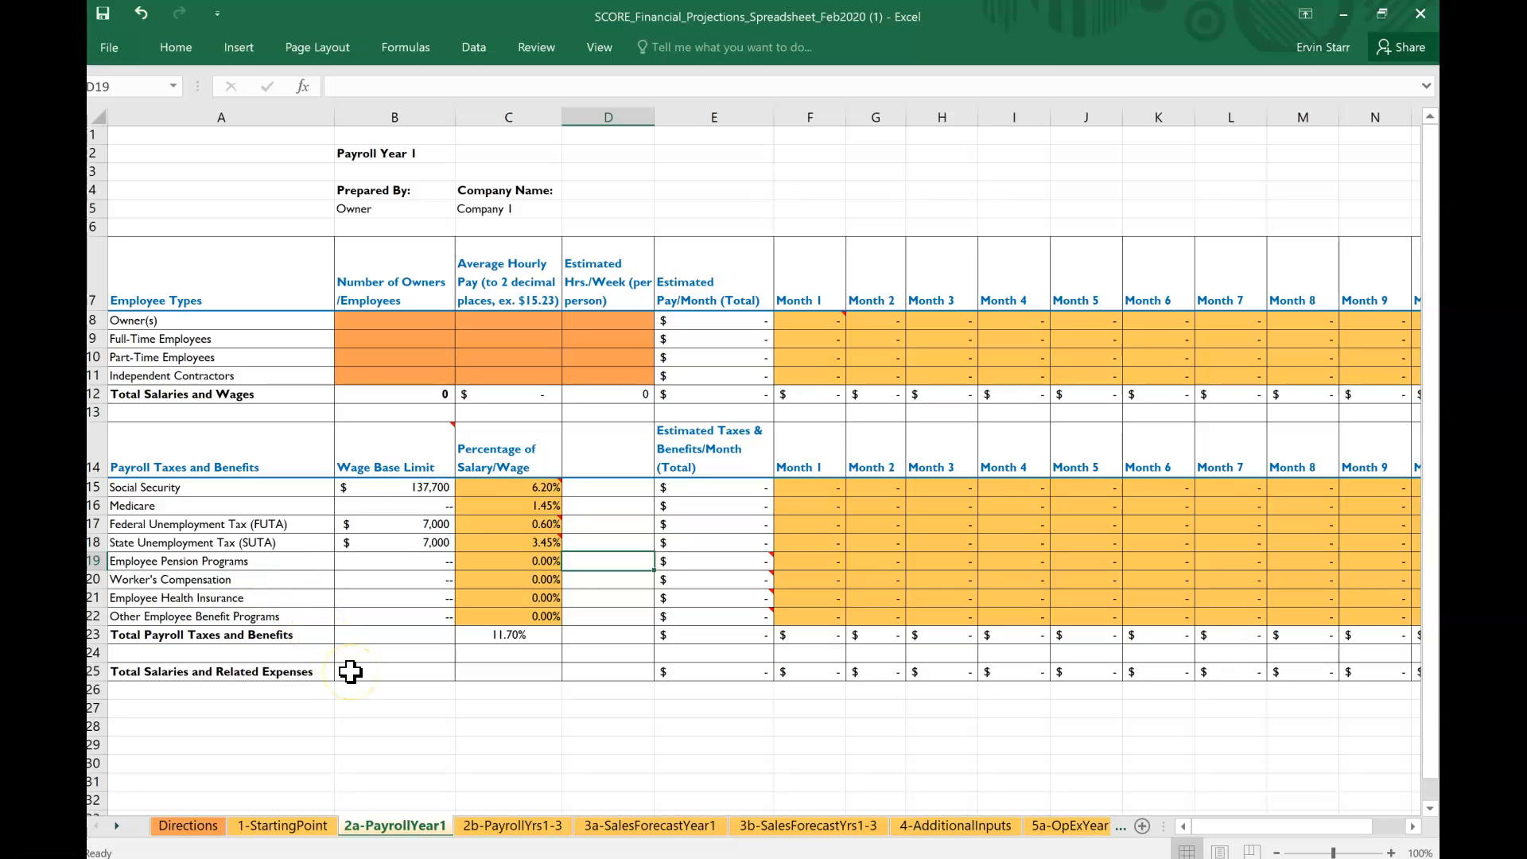
left_click(525, 831)
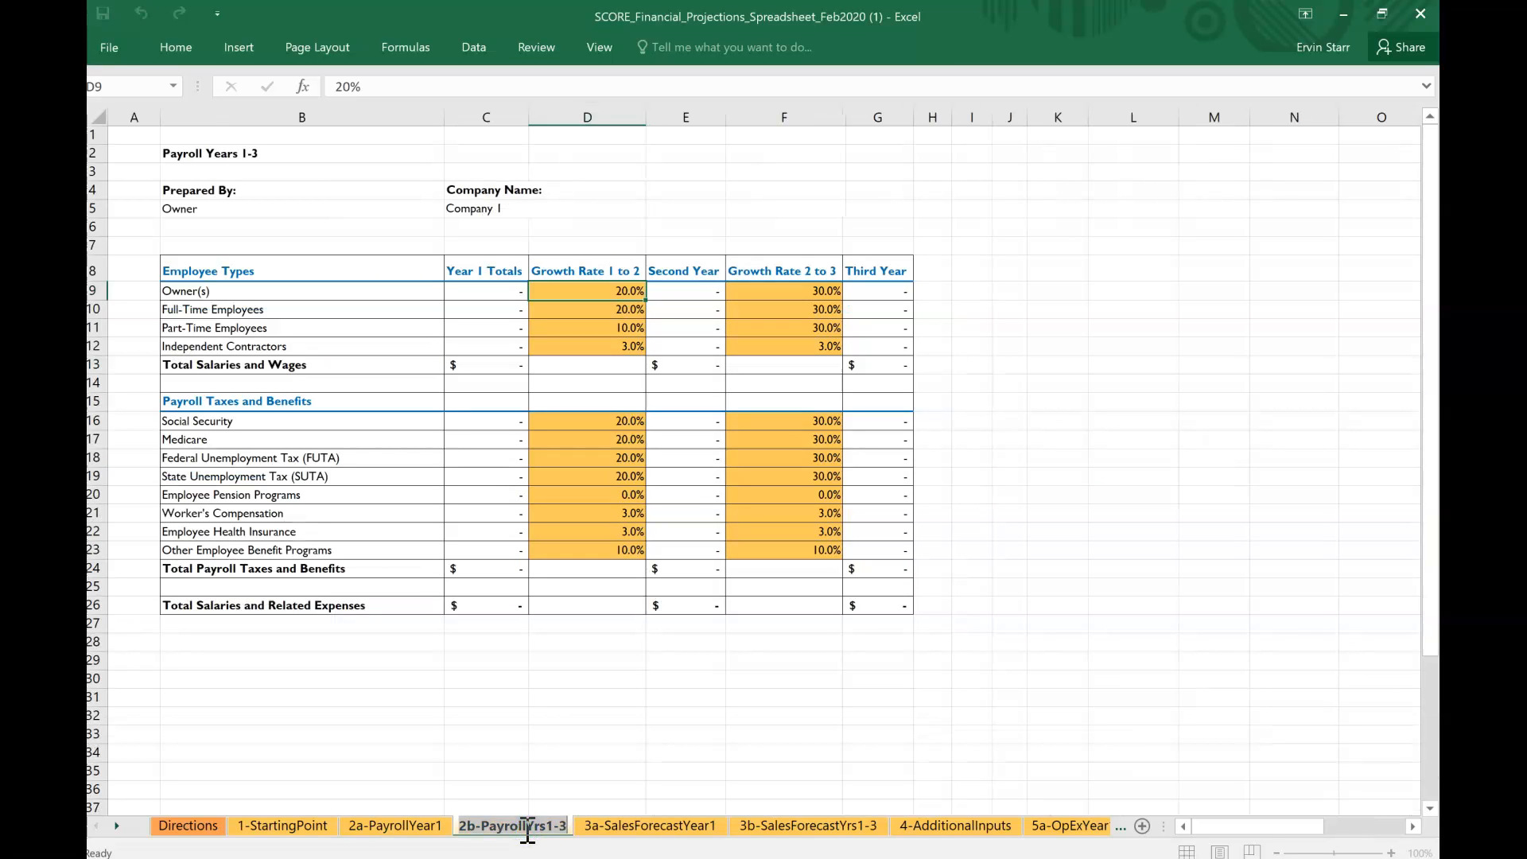
left_click(402, 829)
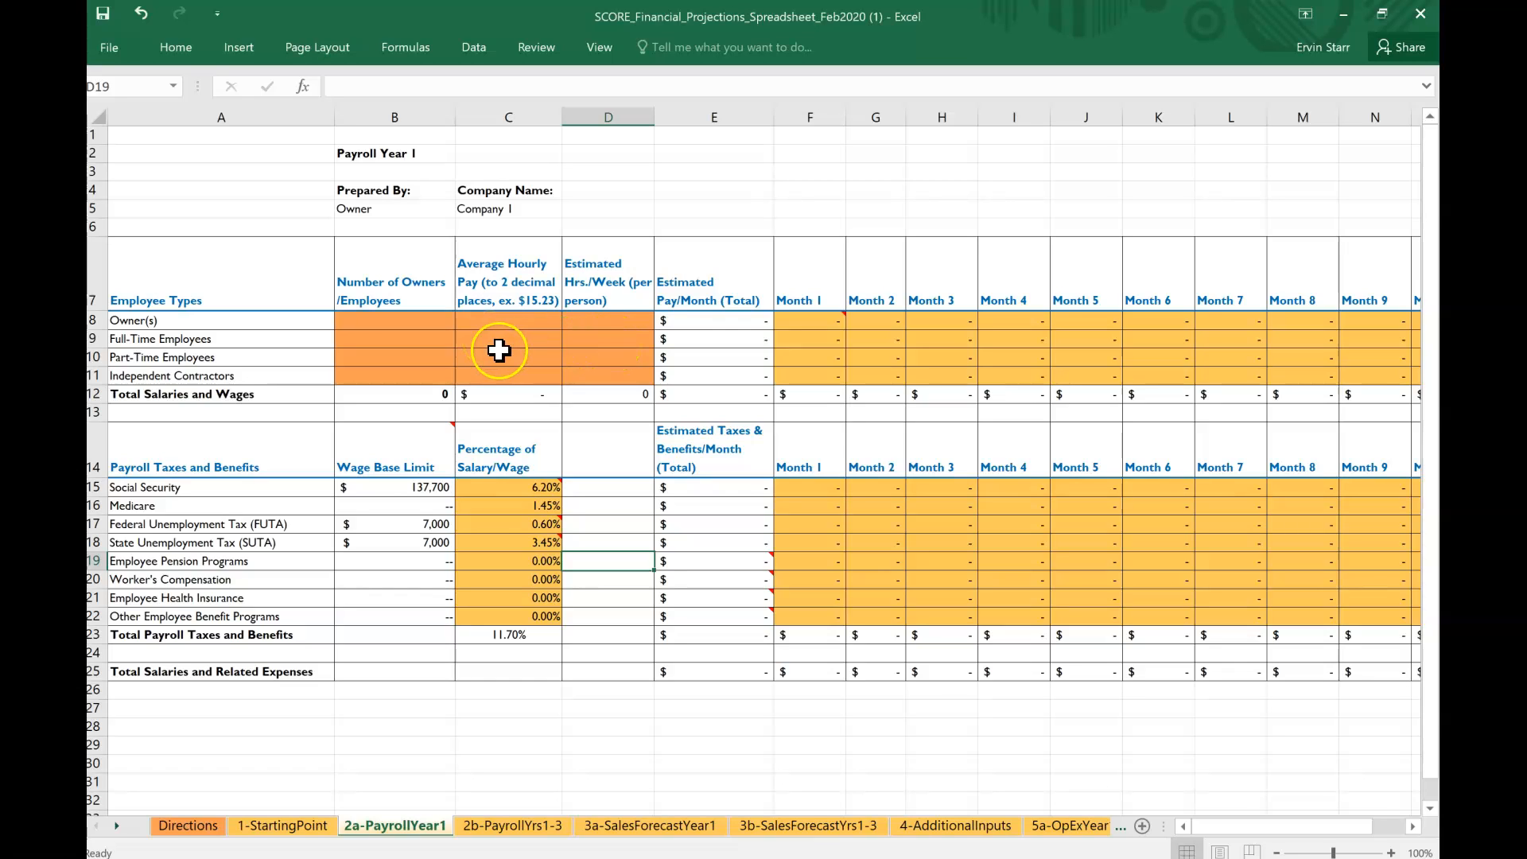
Step: Enter 3 full-time employees at 10.00 hourly pay and 40 hours per week, and review the projections on the 2b-PayrollYrs1-3 sheet
left_click(412, 339)
type("3")
key("Tab")
type("1")
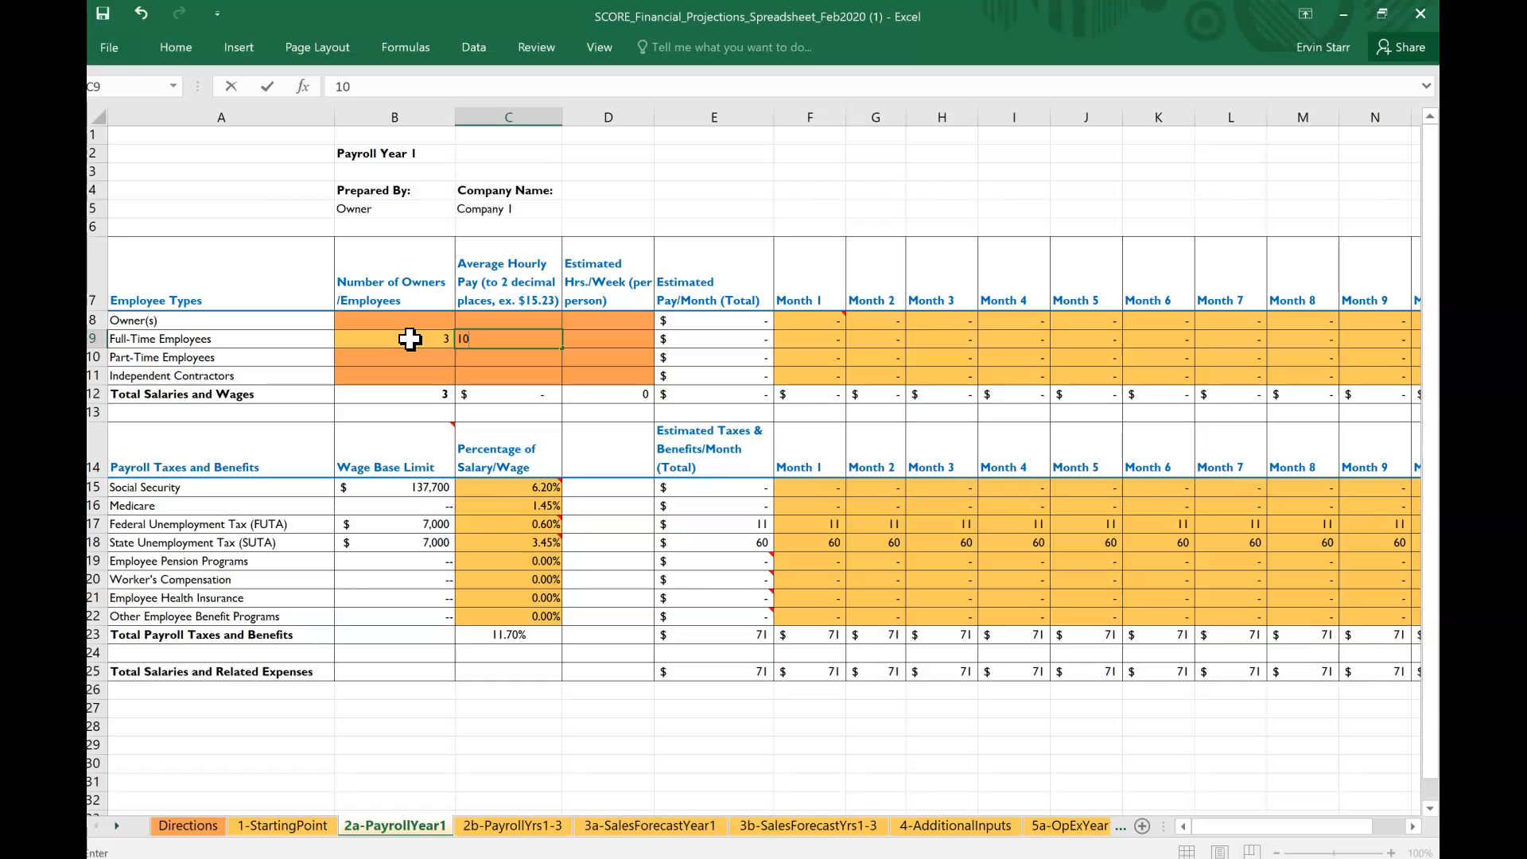
key("Tab")
type("4")
key("Return")
key("Up")
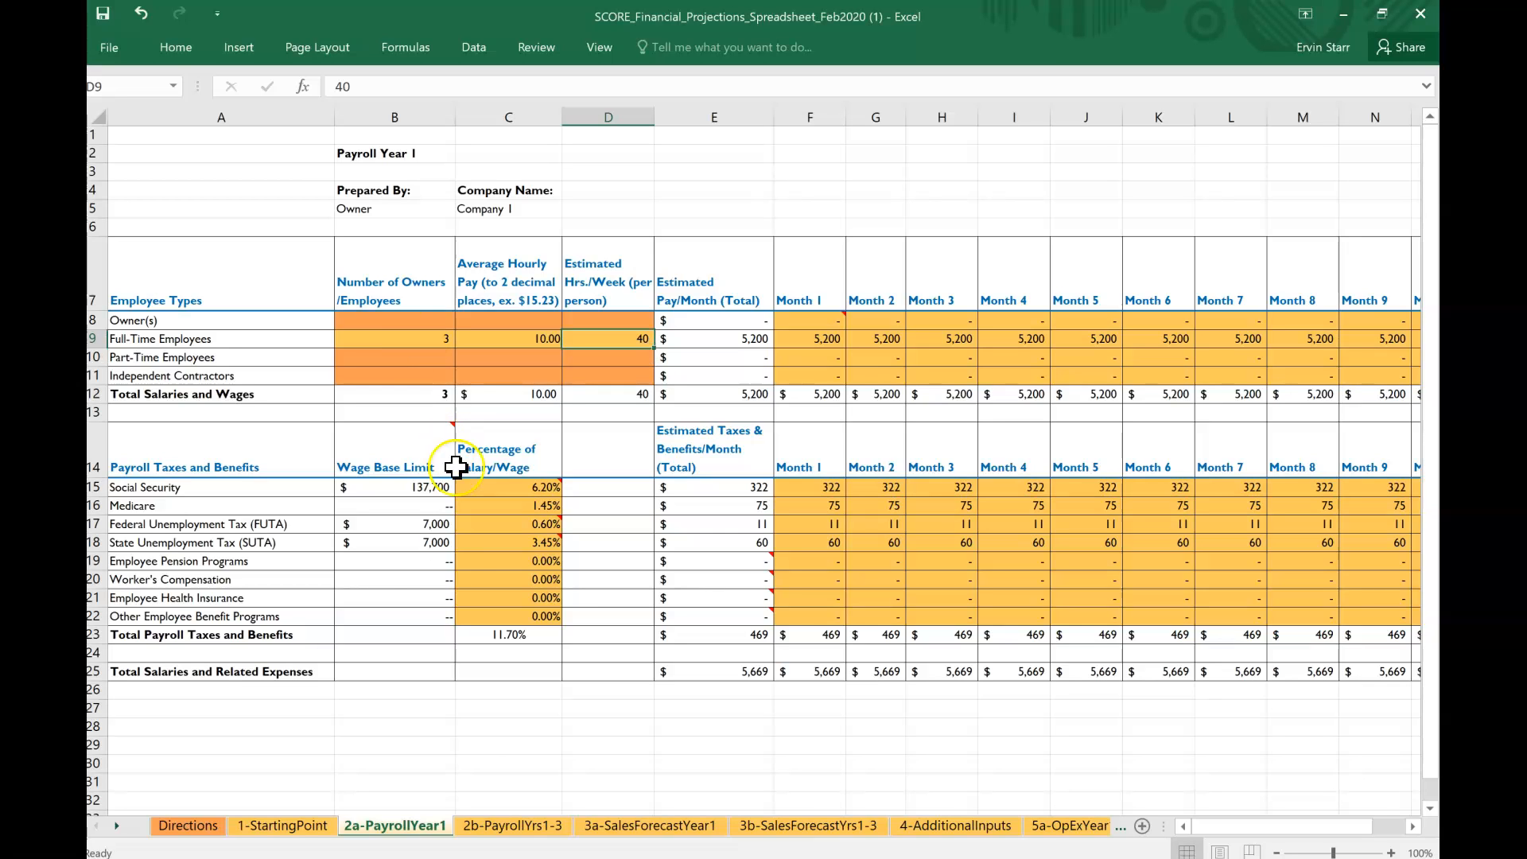
left_click(530, 826)
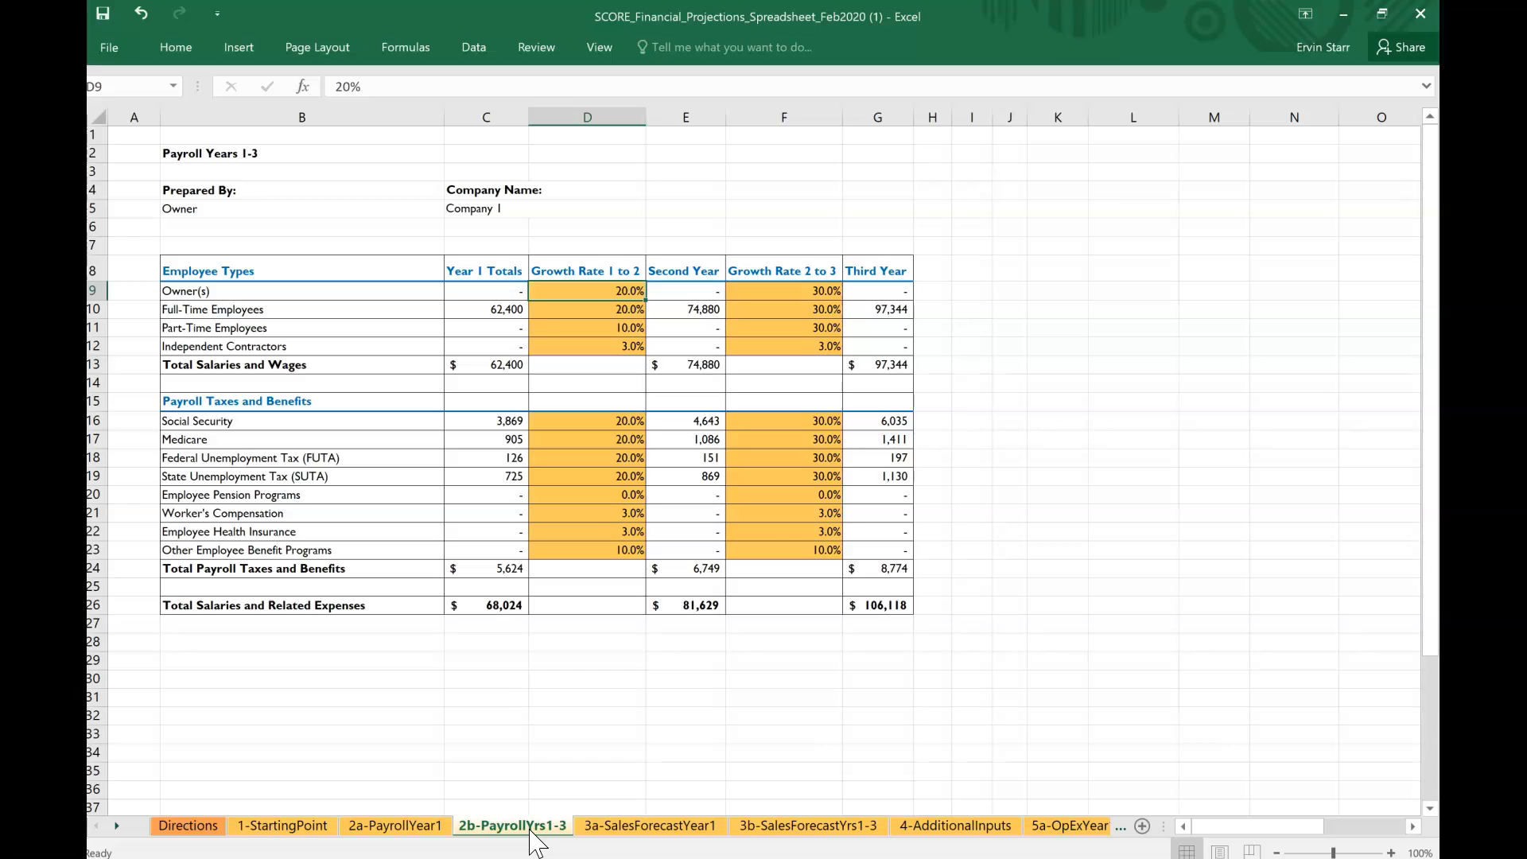
left_click(780, 557)
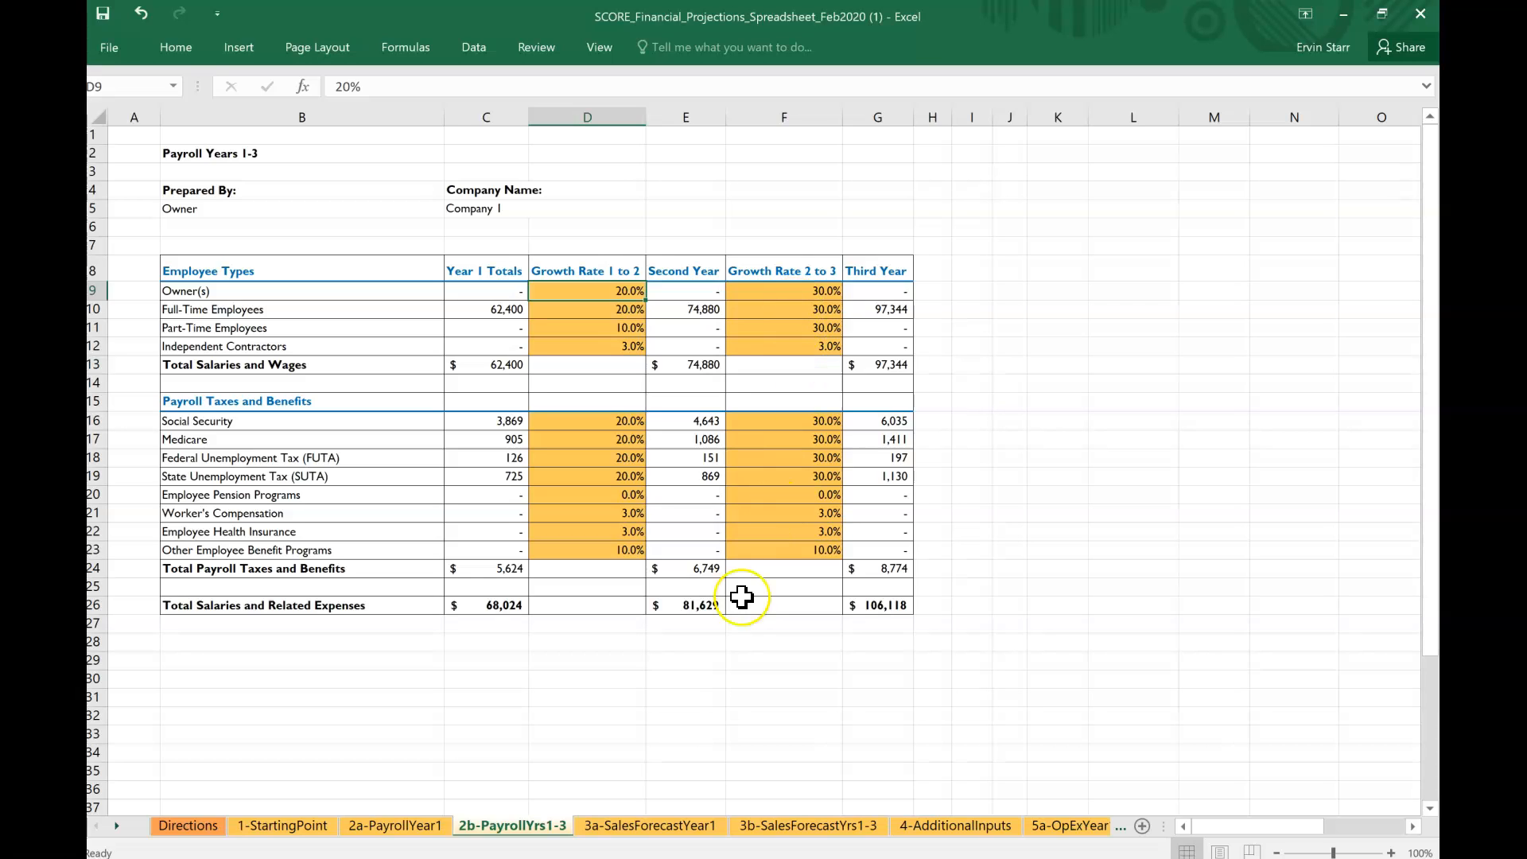
Step: List "filter", "jerry cans" and "tablets - to clorinate" as the first three product lines on the 3a-SalesForecastYear1 sheet
left_click(675, 824)
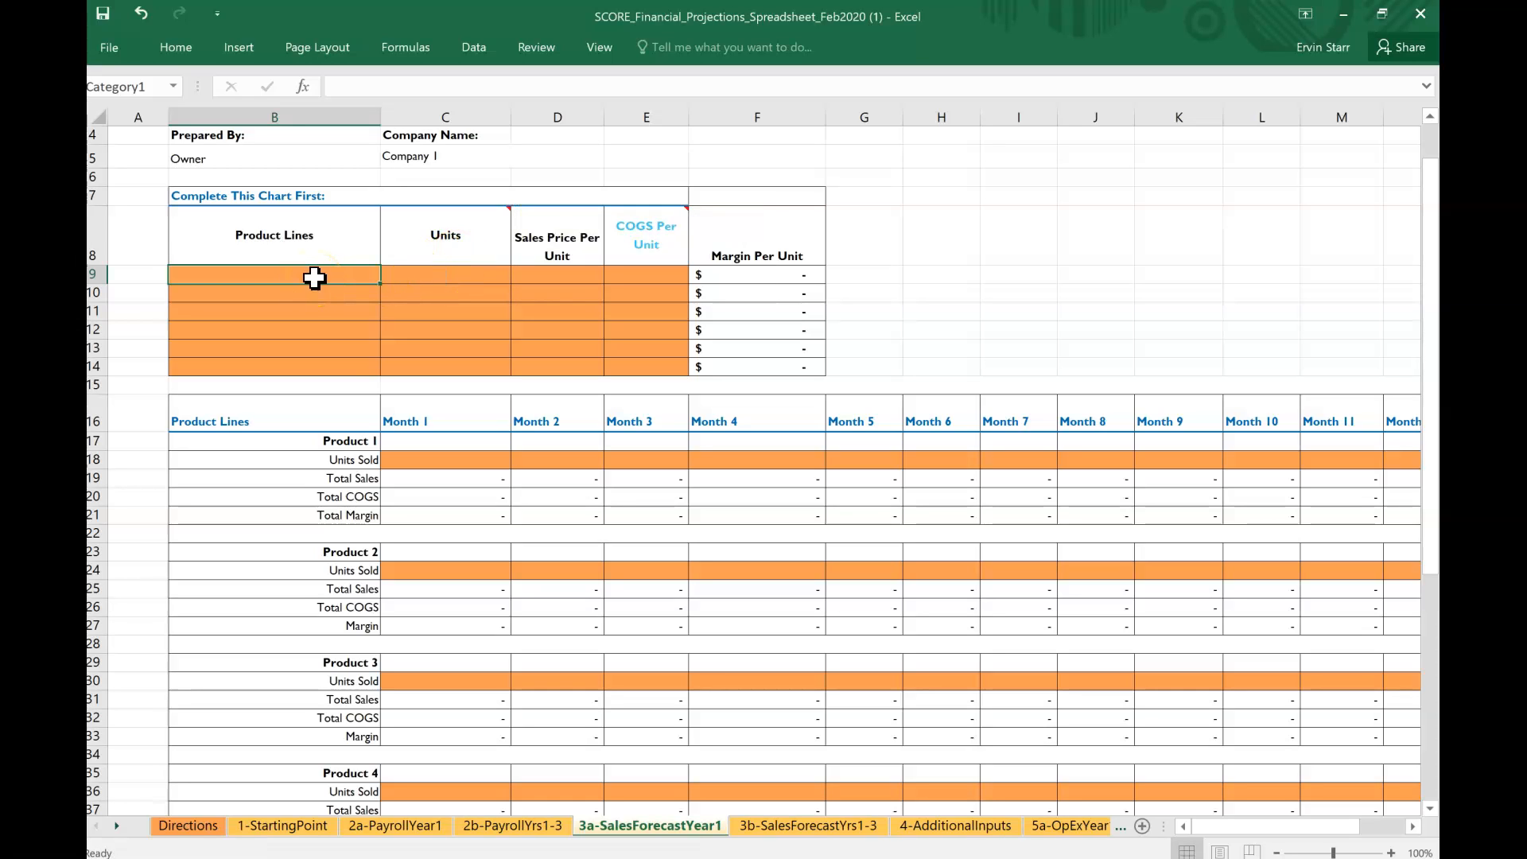
type("filter")
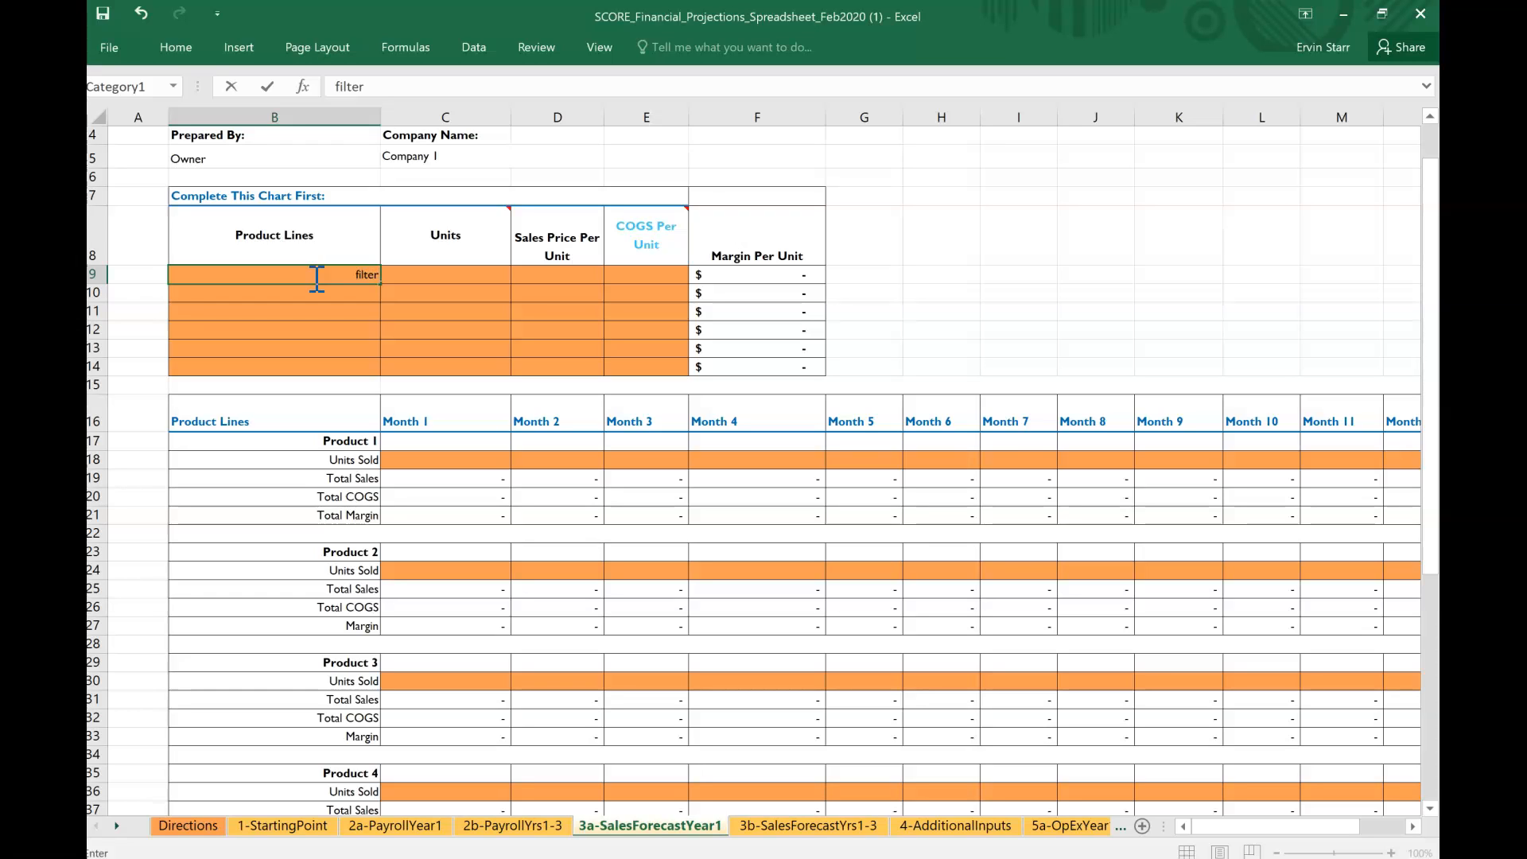
key("Return")
type("jerry cans")
key("Return")
type("tab")
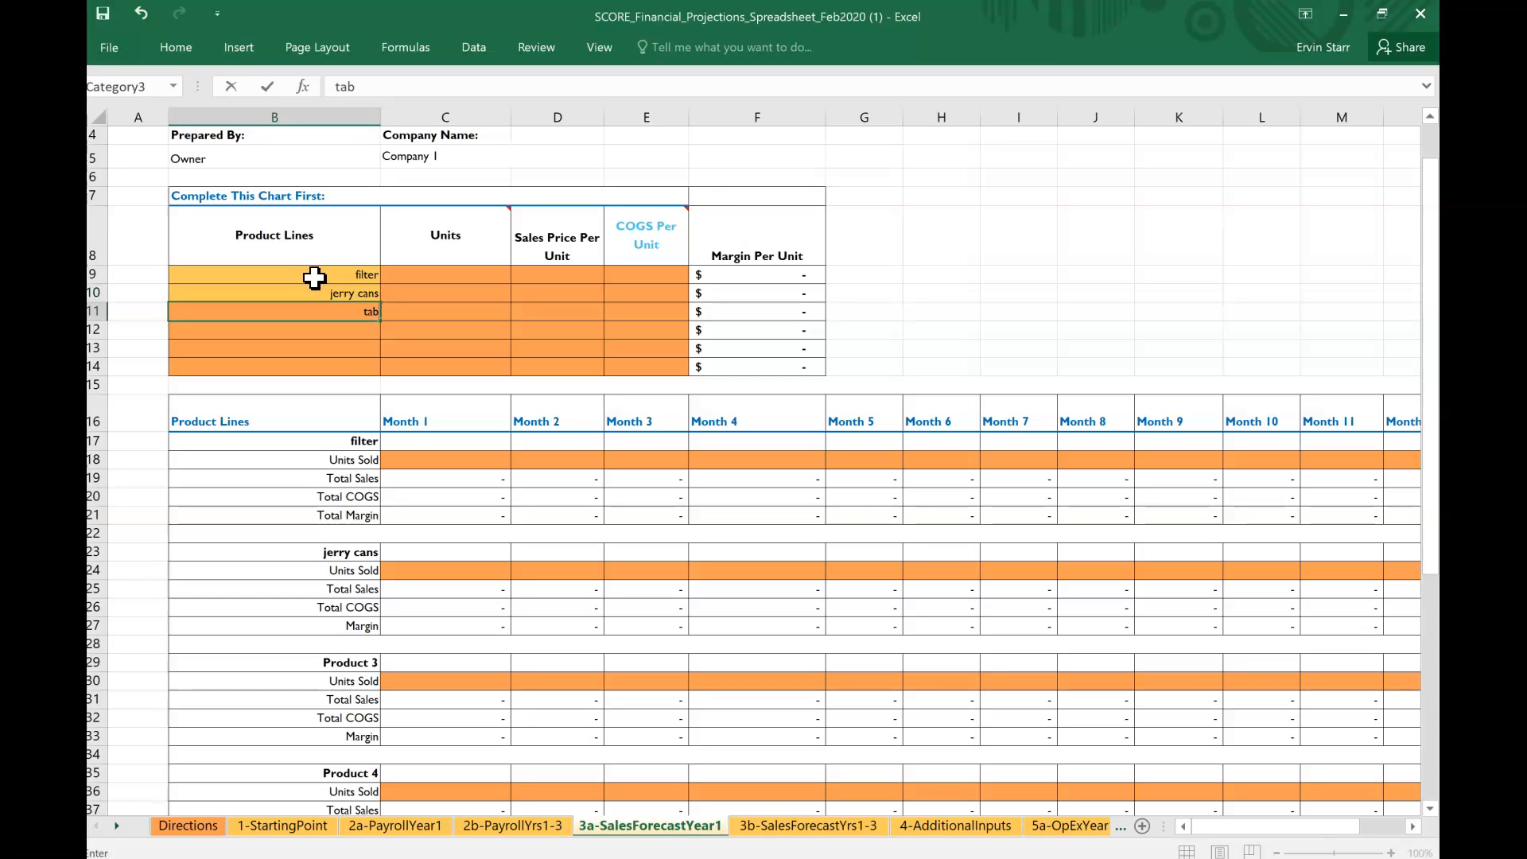
type("lets - to  clorinate")
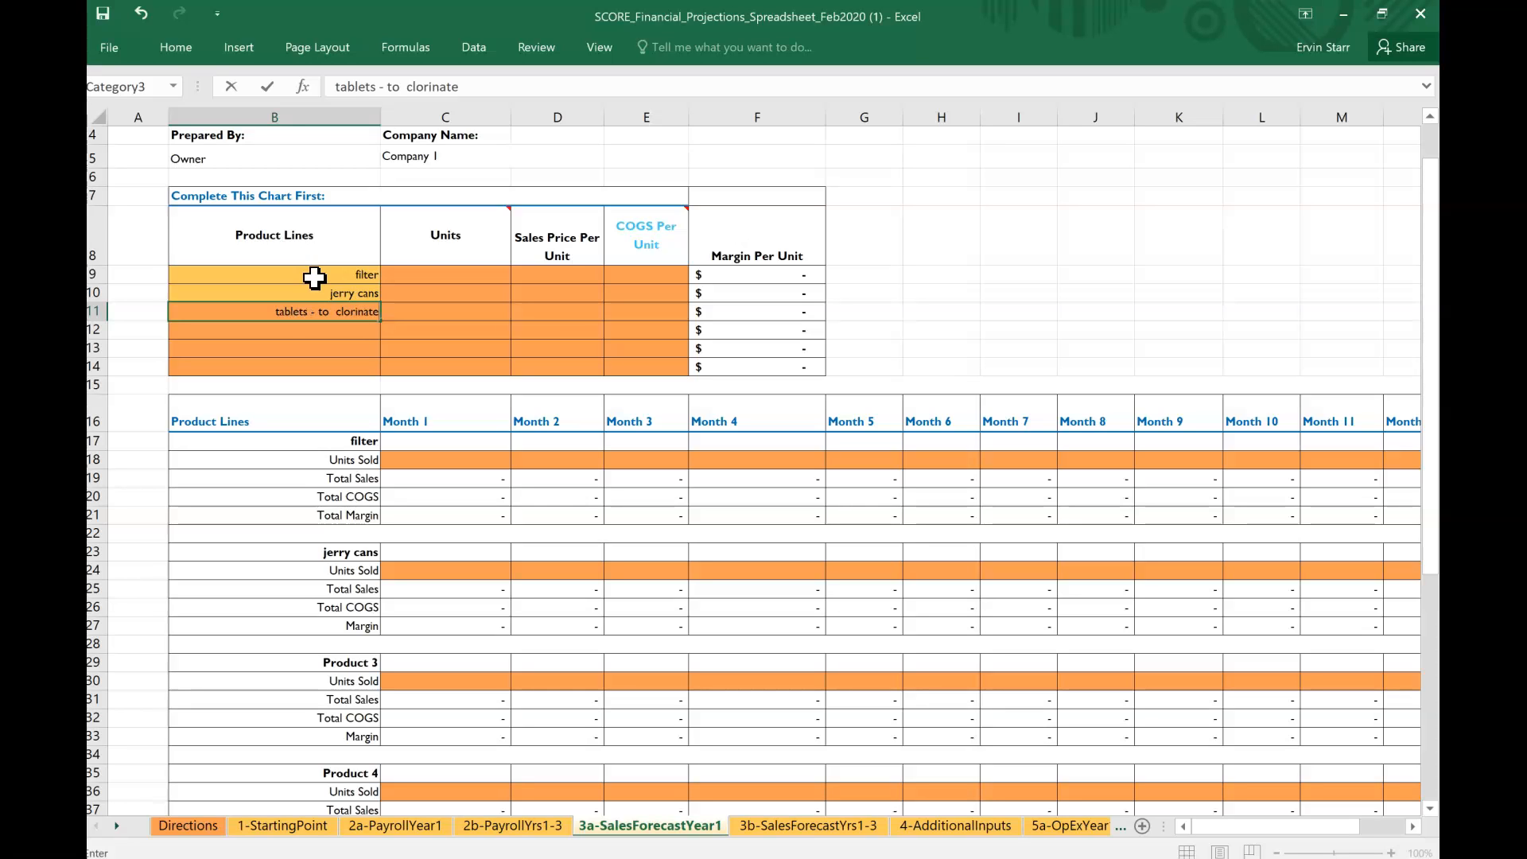
Step: Set the units of the filter product line to 1
left_click(474, 277)
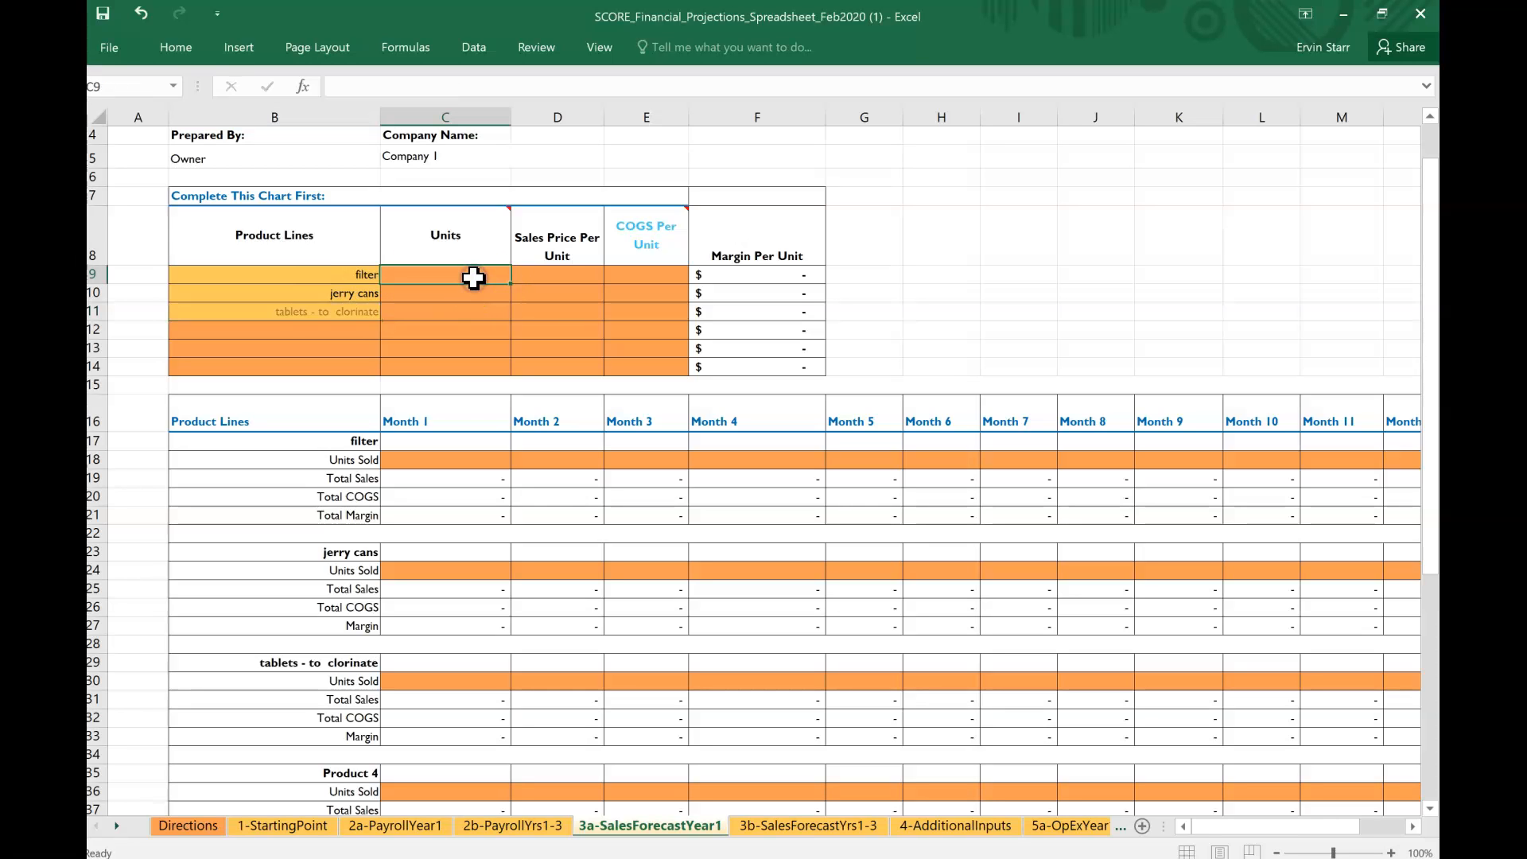
type("1")
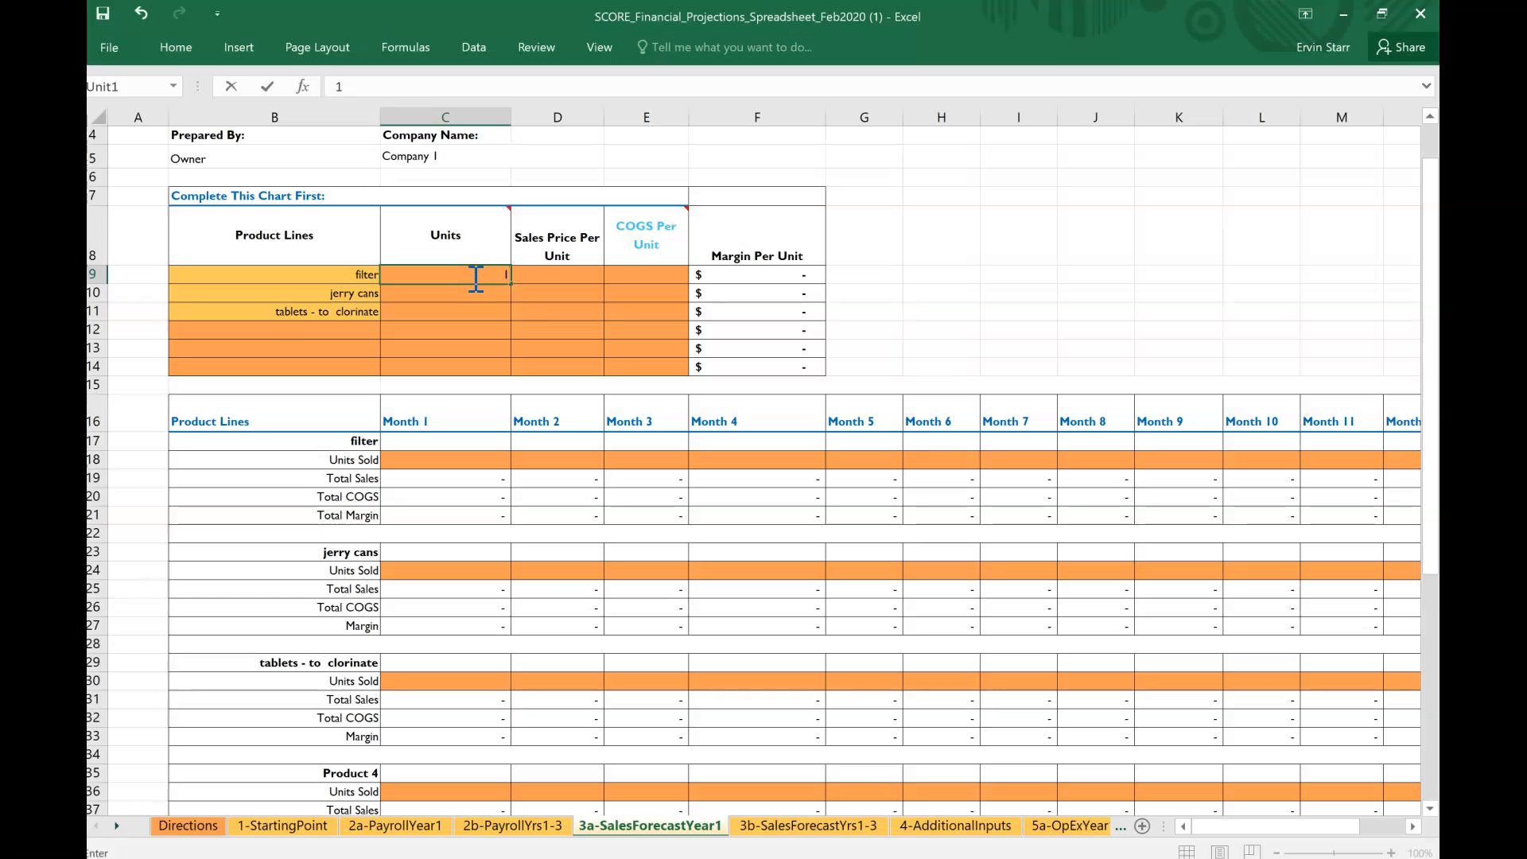
key("Tab")
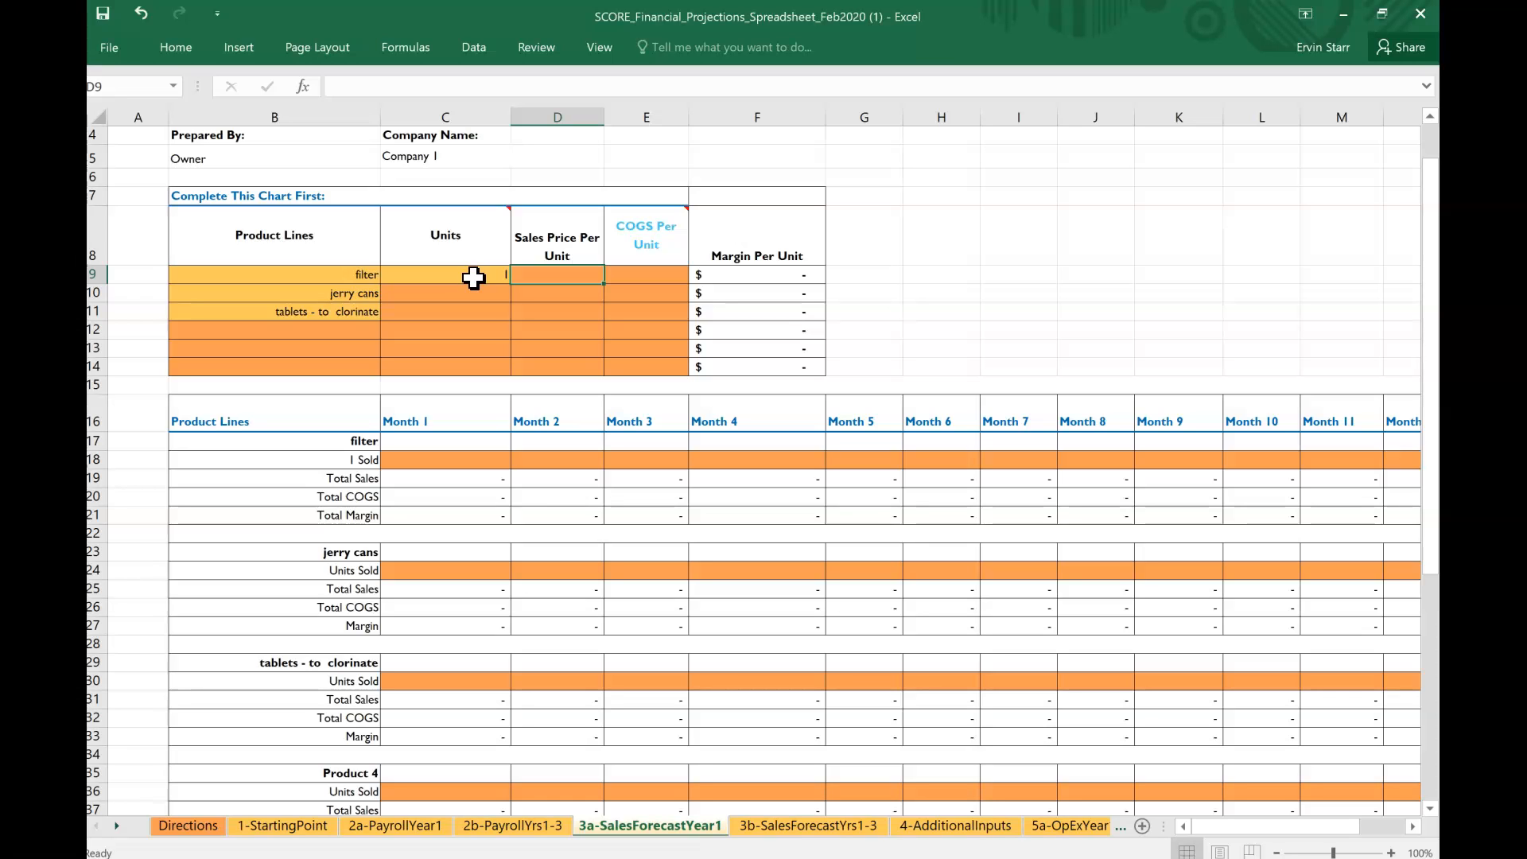
right_click(466, 275)
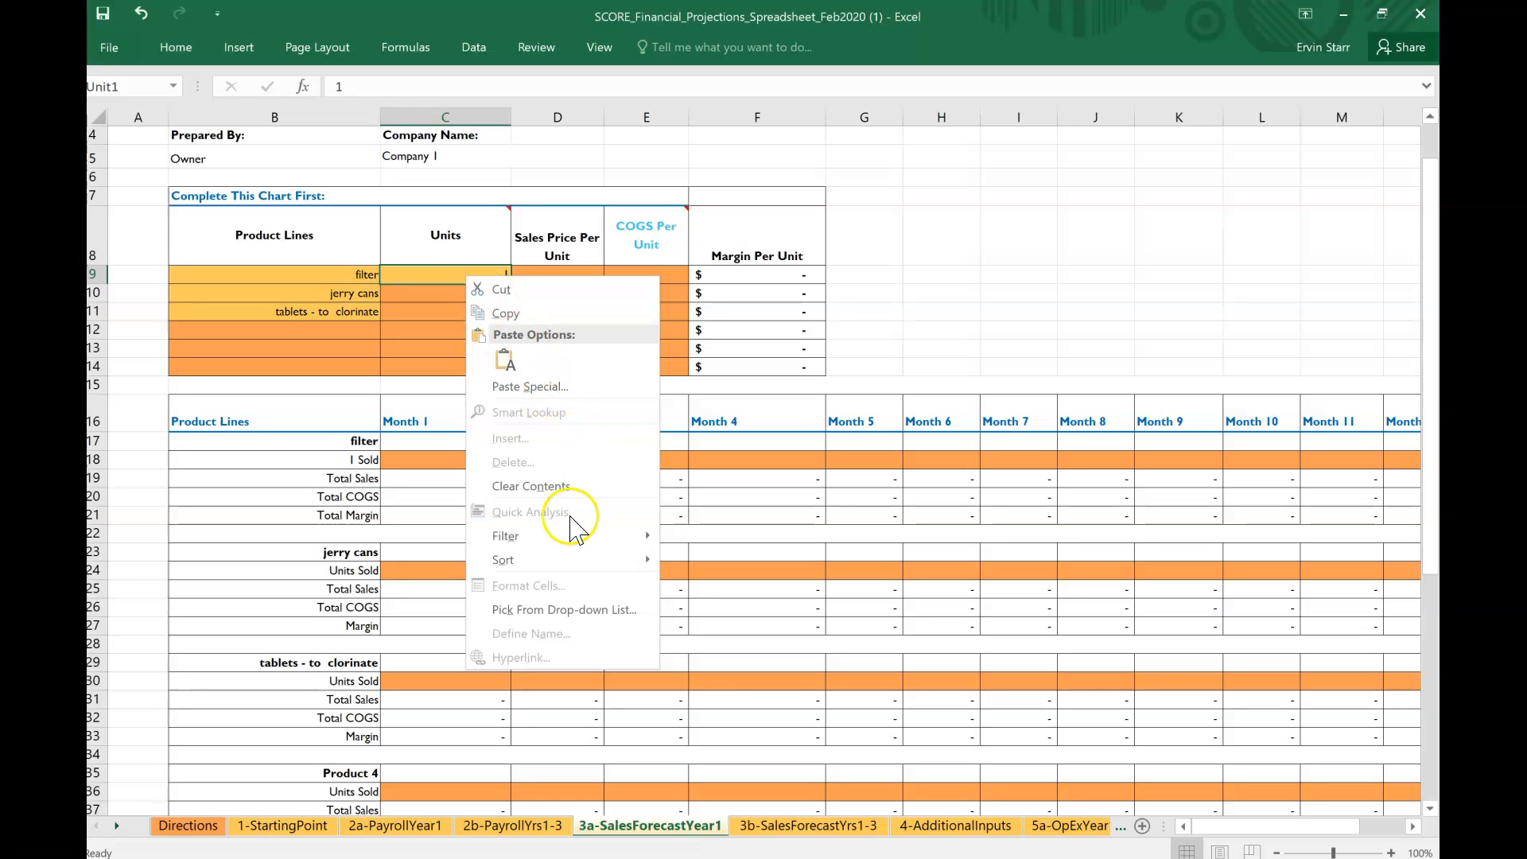
left_click(331, 280)
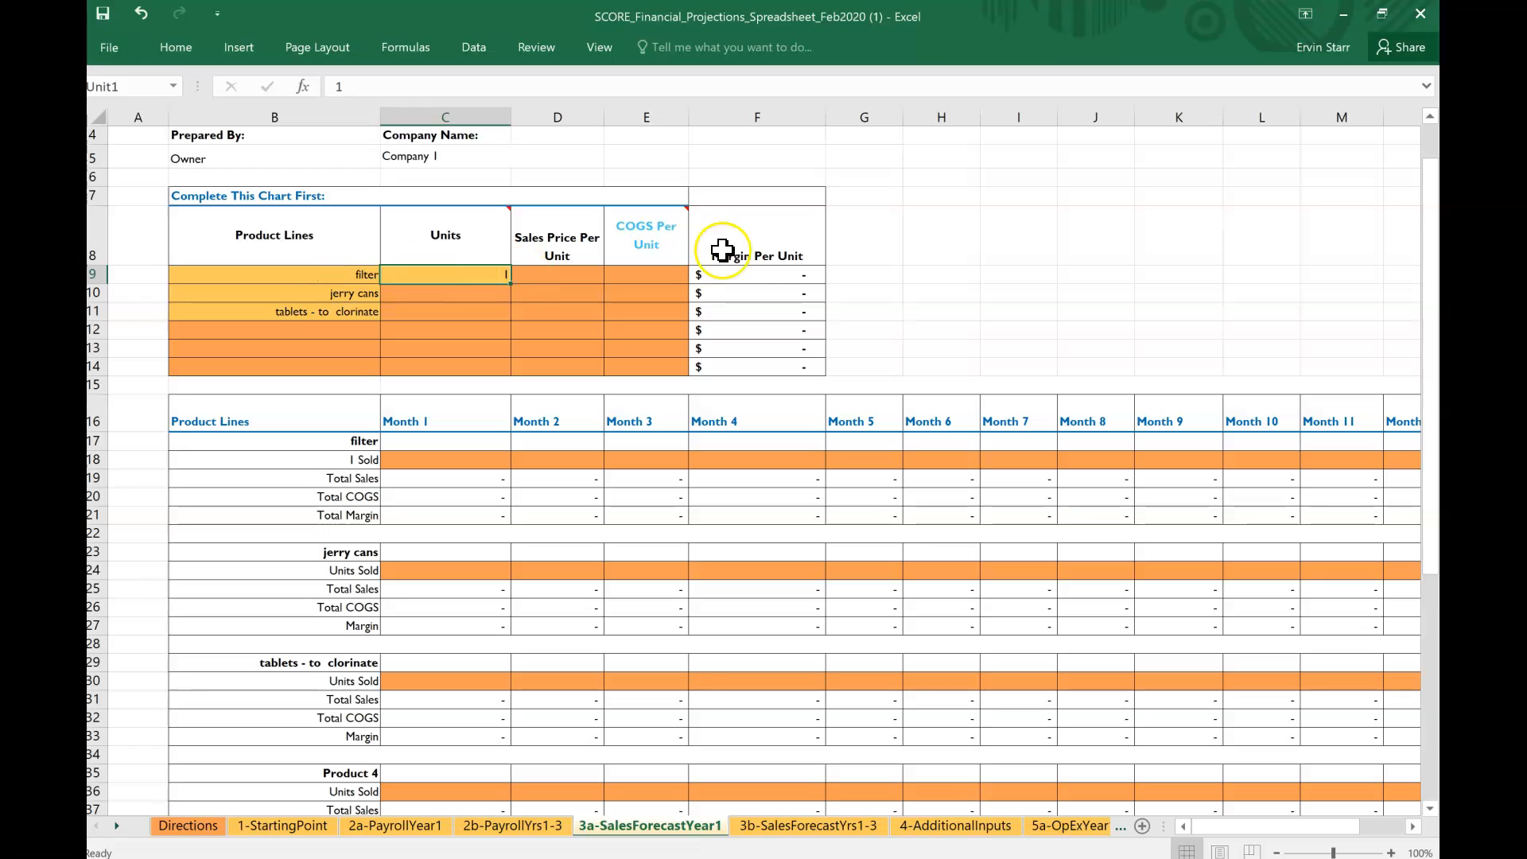
right_click(871, 279)
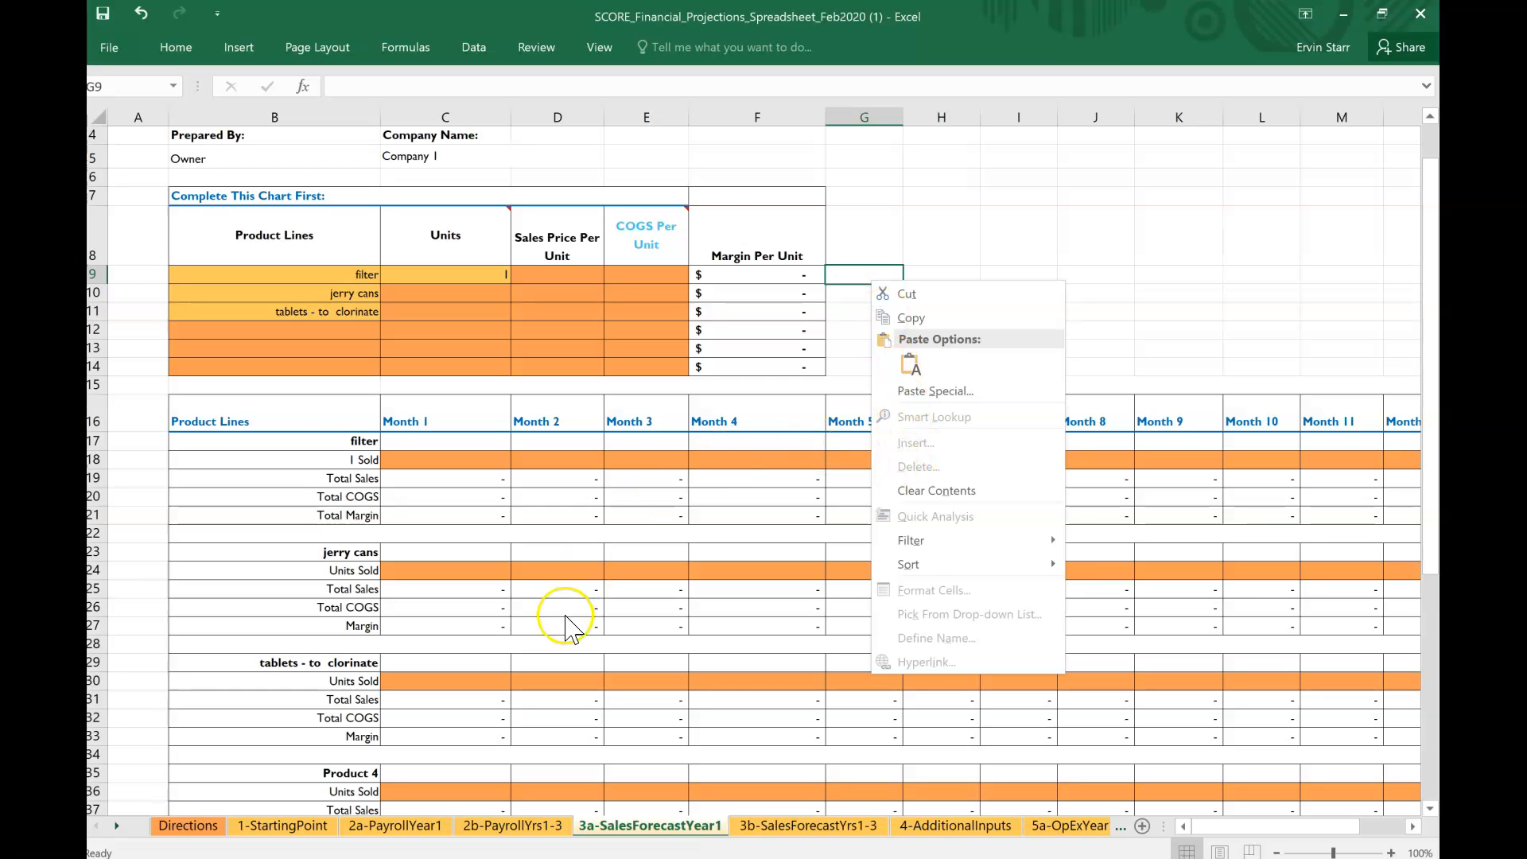
scroll(564, 621, "down", 3)
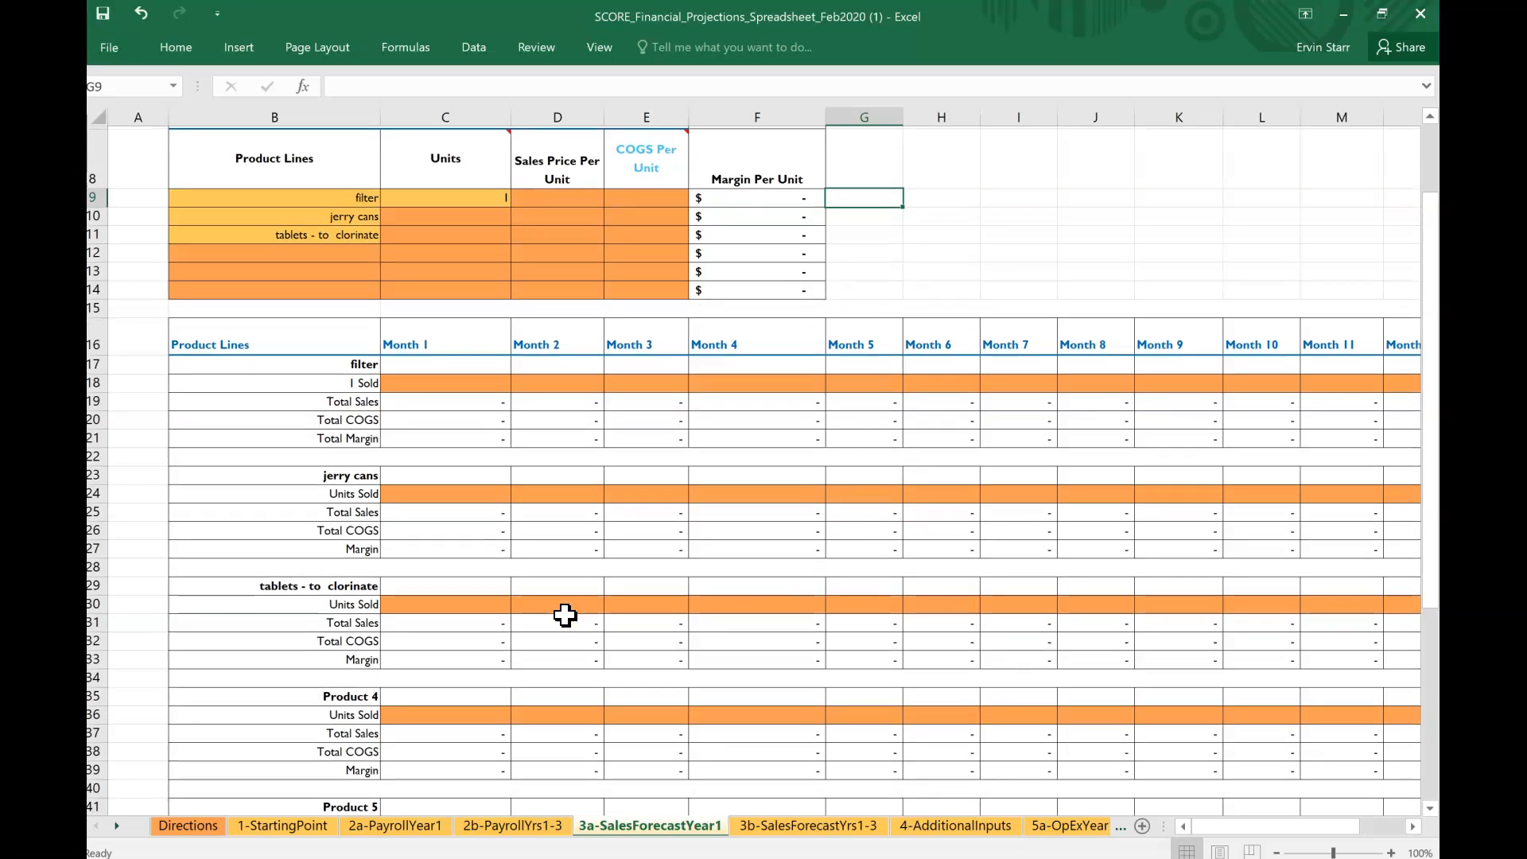
scroll(565, 615, "up", 3)
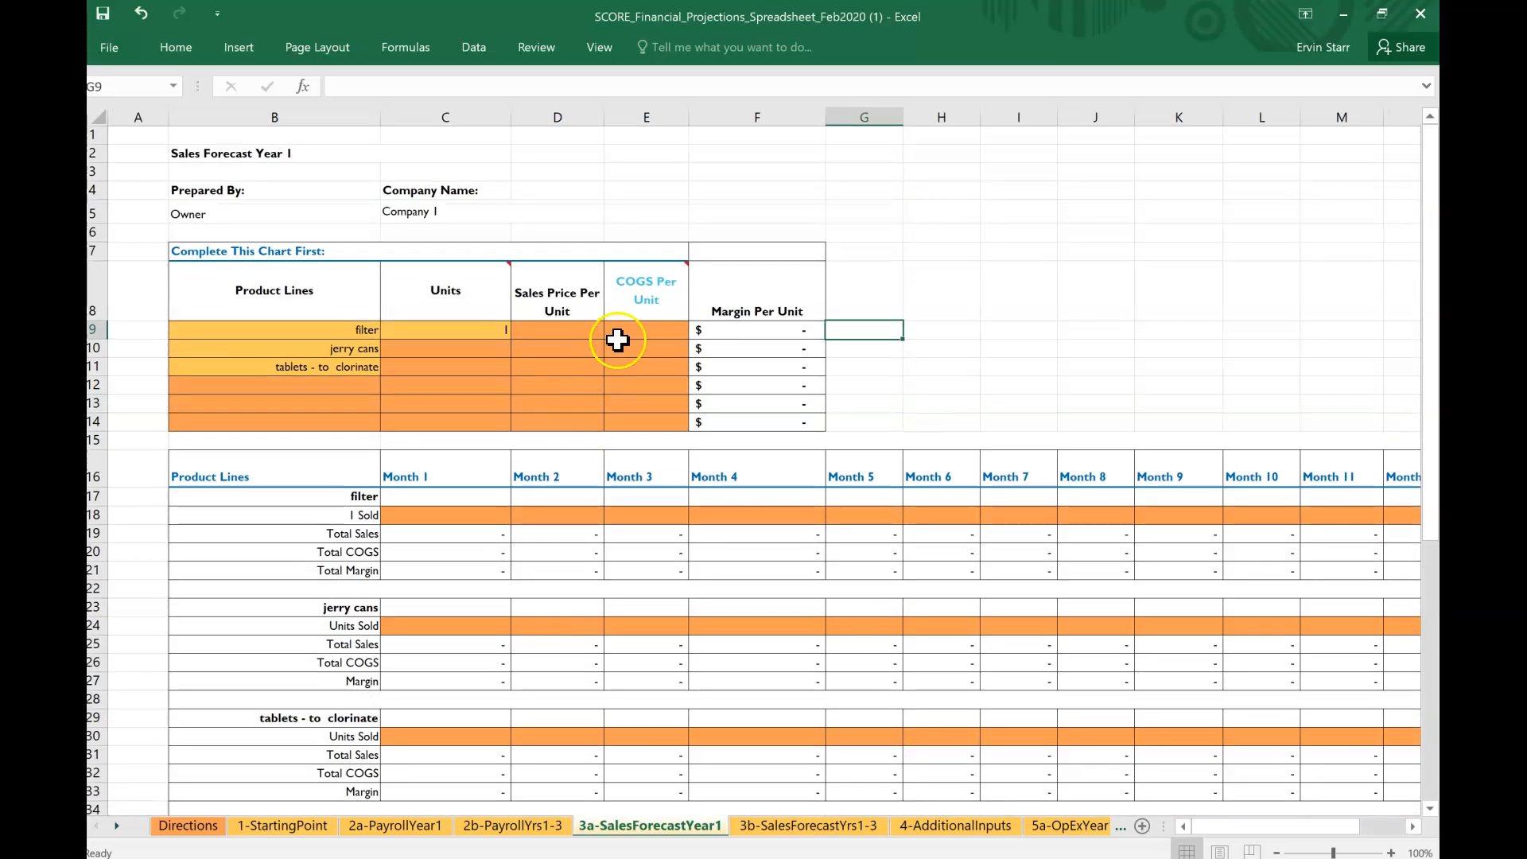
Step: Set the filter product line's sales price per unit to 50 and its COGS per unit to 40
left_click(560, 336)
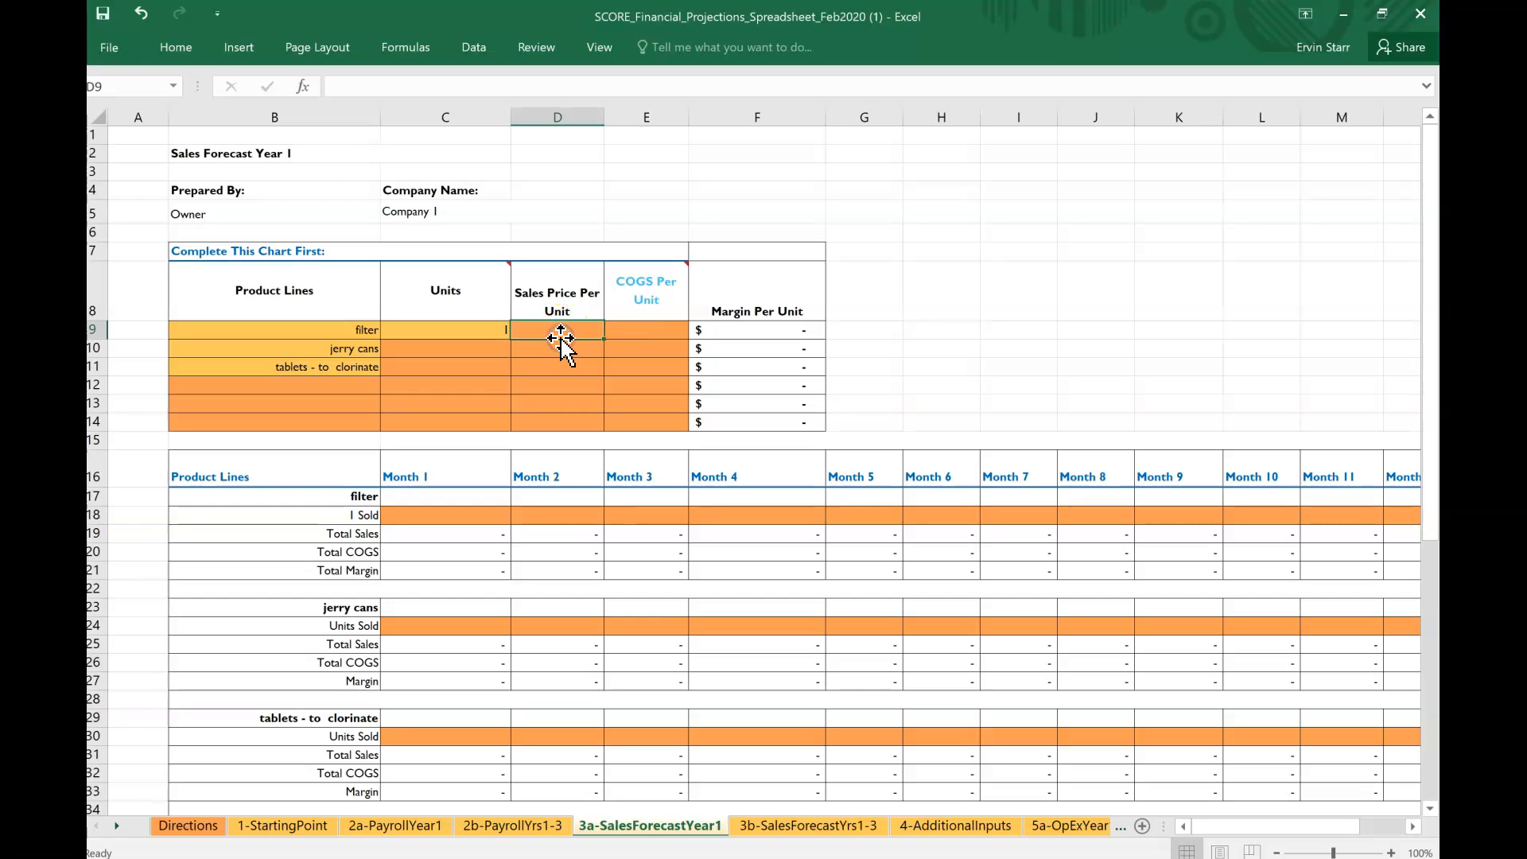
type("40")
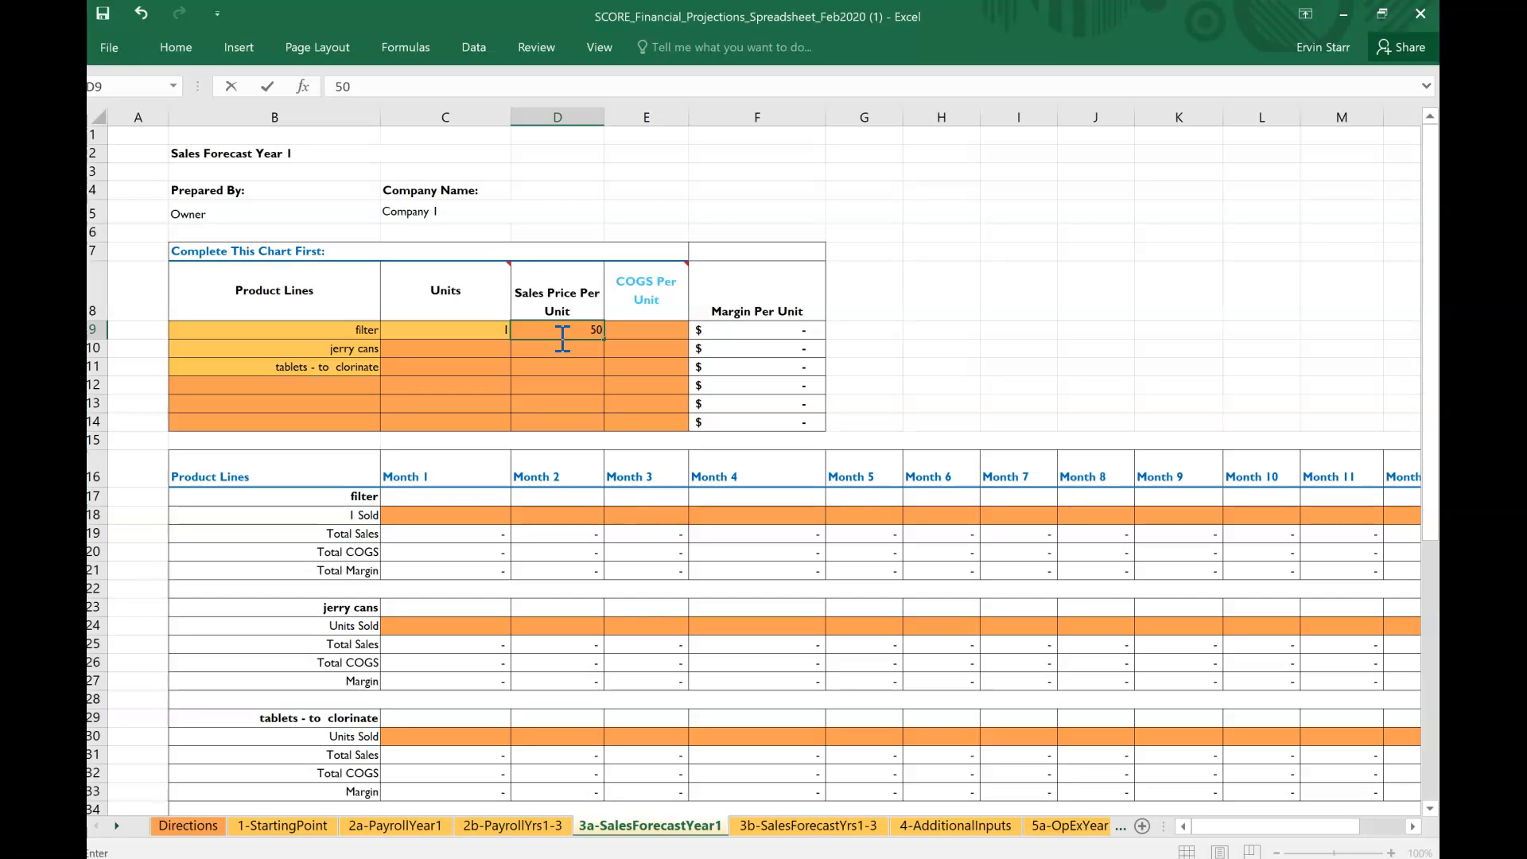
key("Tab")
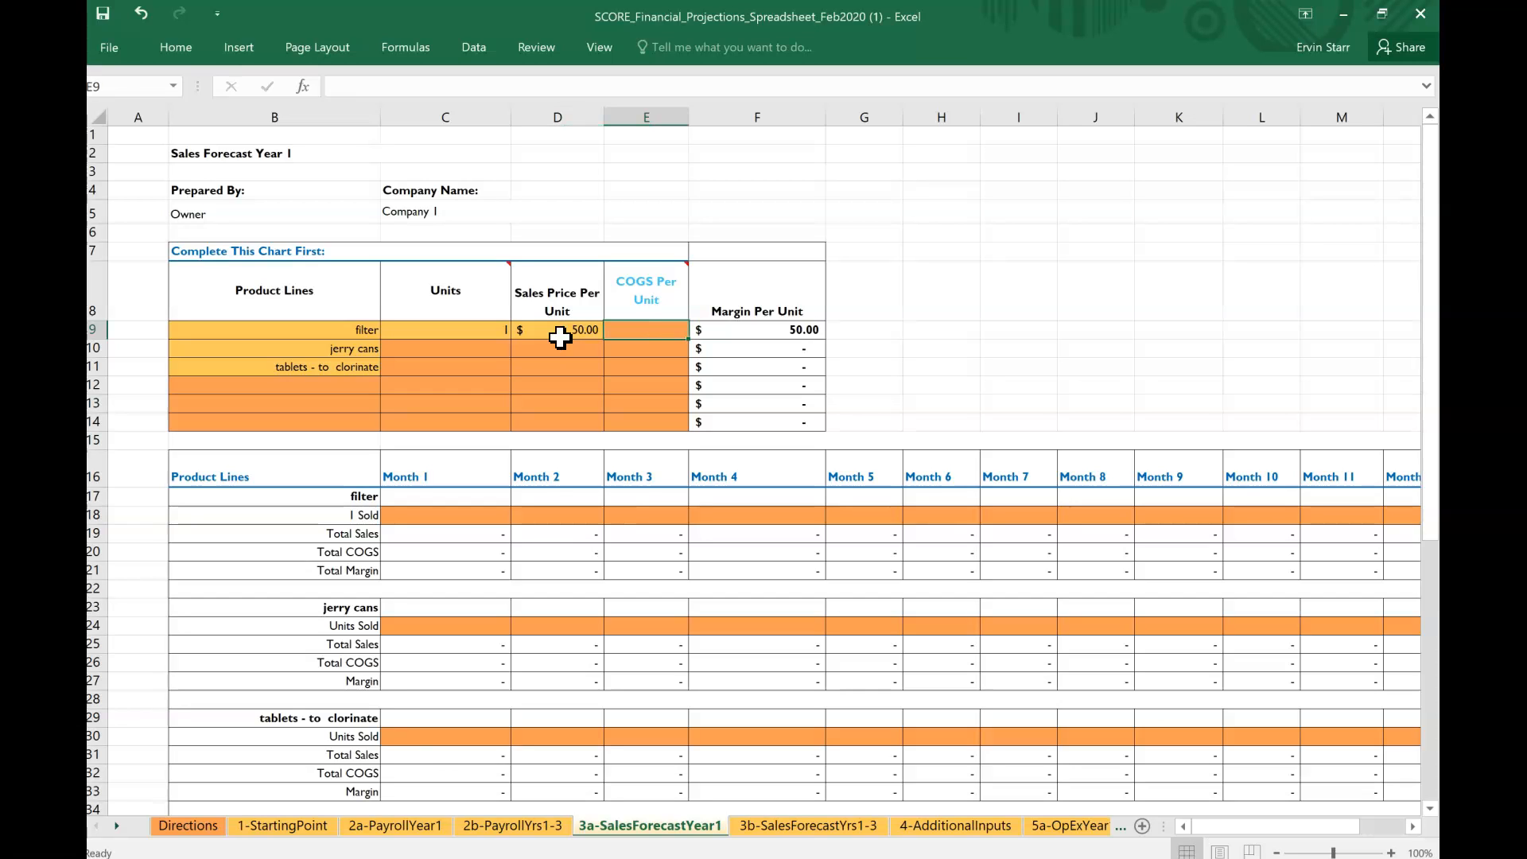
type("40")
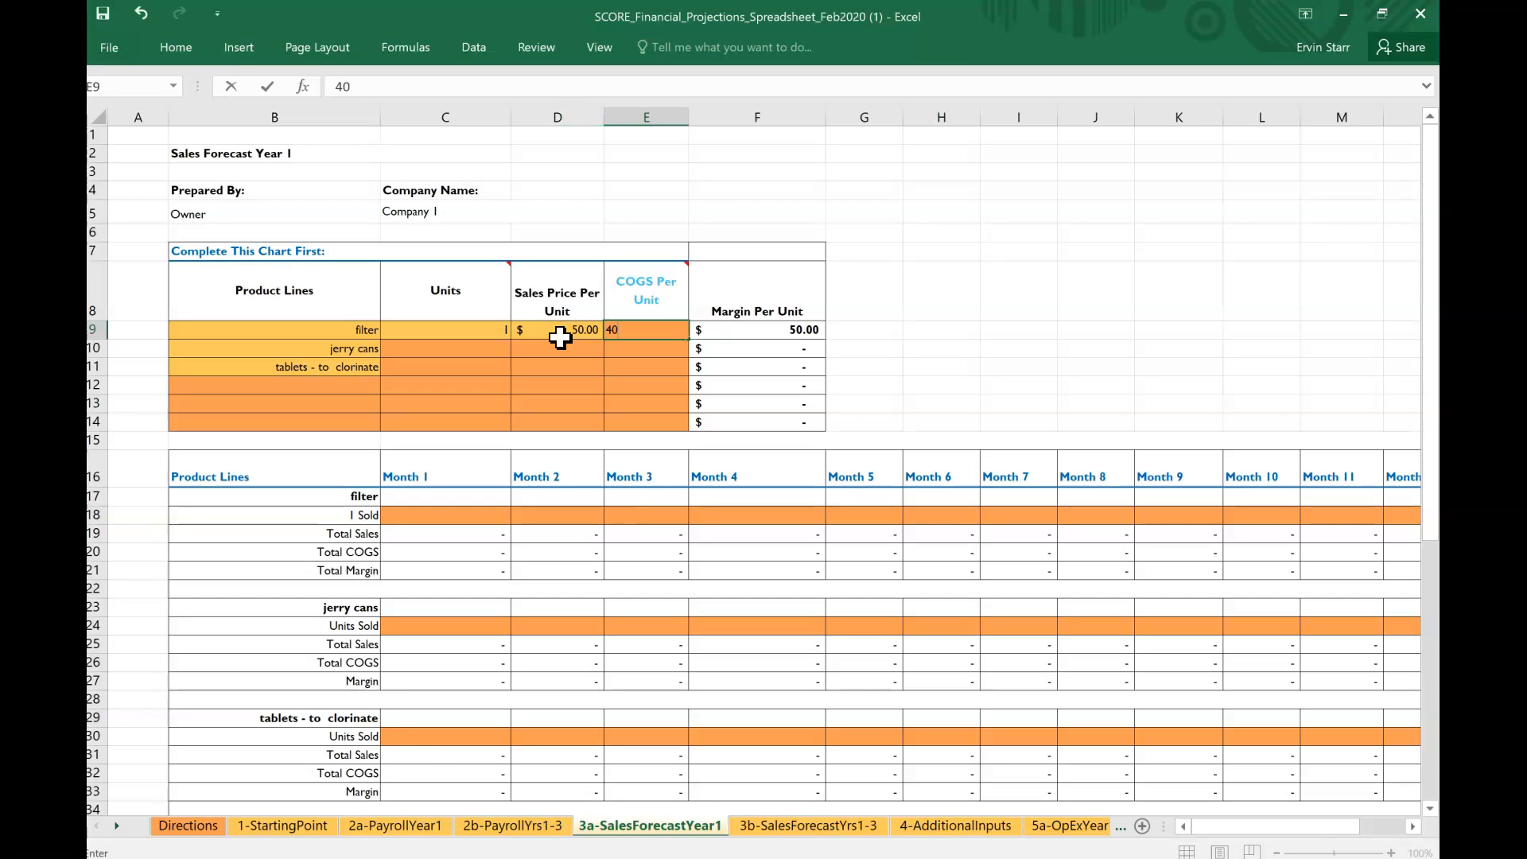
key("Return")
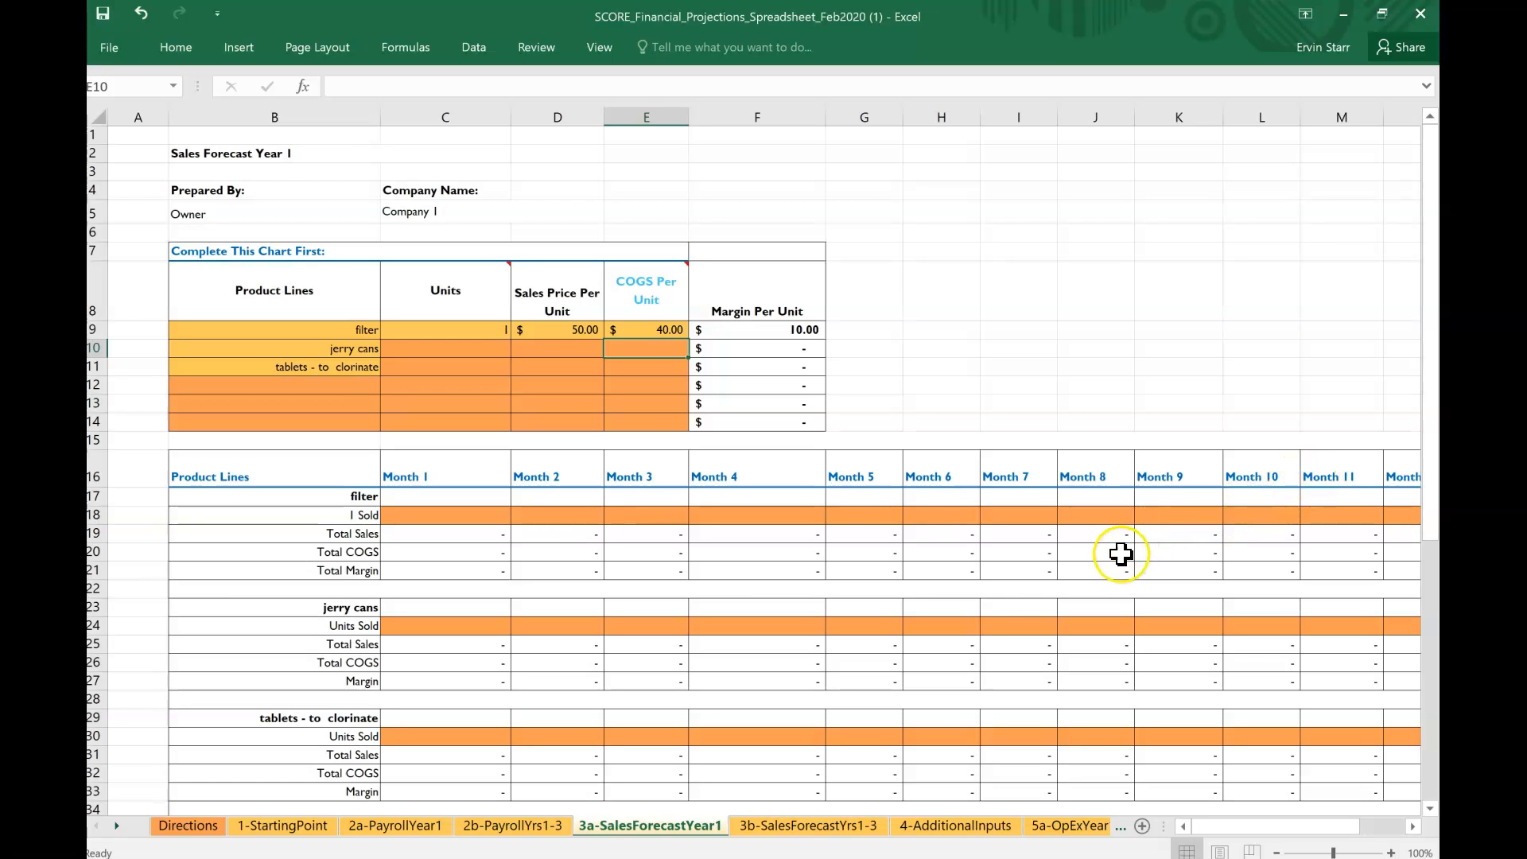
Step: Look over the 3b-SalesForecastYrs1-3 and 4-AdditionalInputs sheets, ending on the 5a-OpExYear1 sheet
scroll(987, 598, "down", 1)
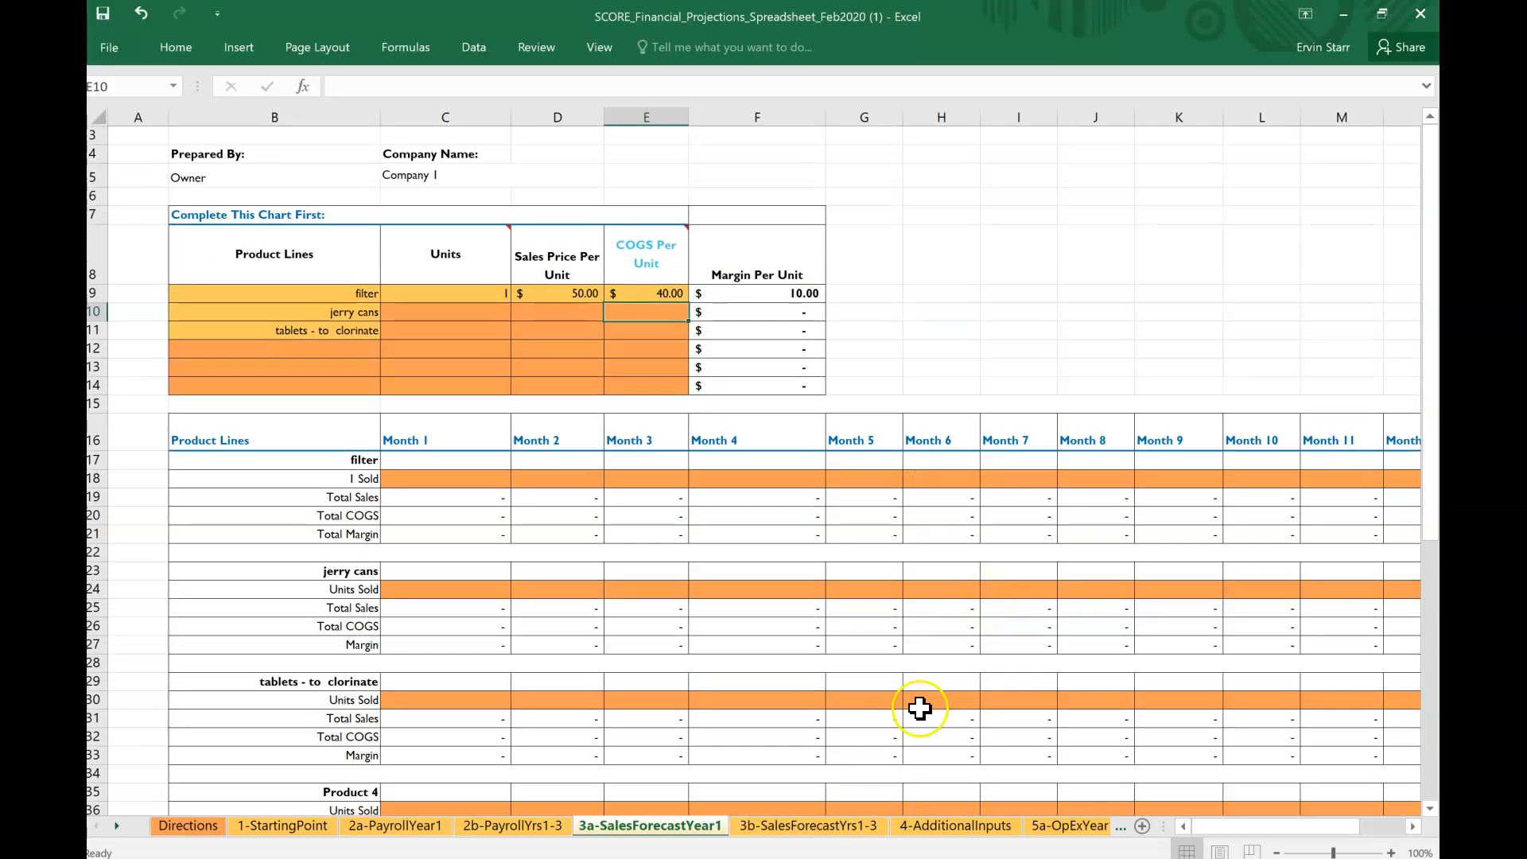
left_click(813, 827)
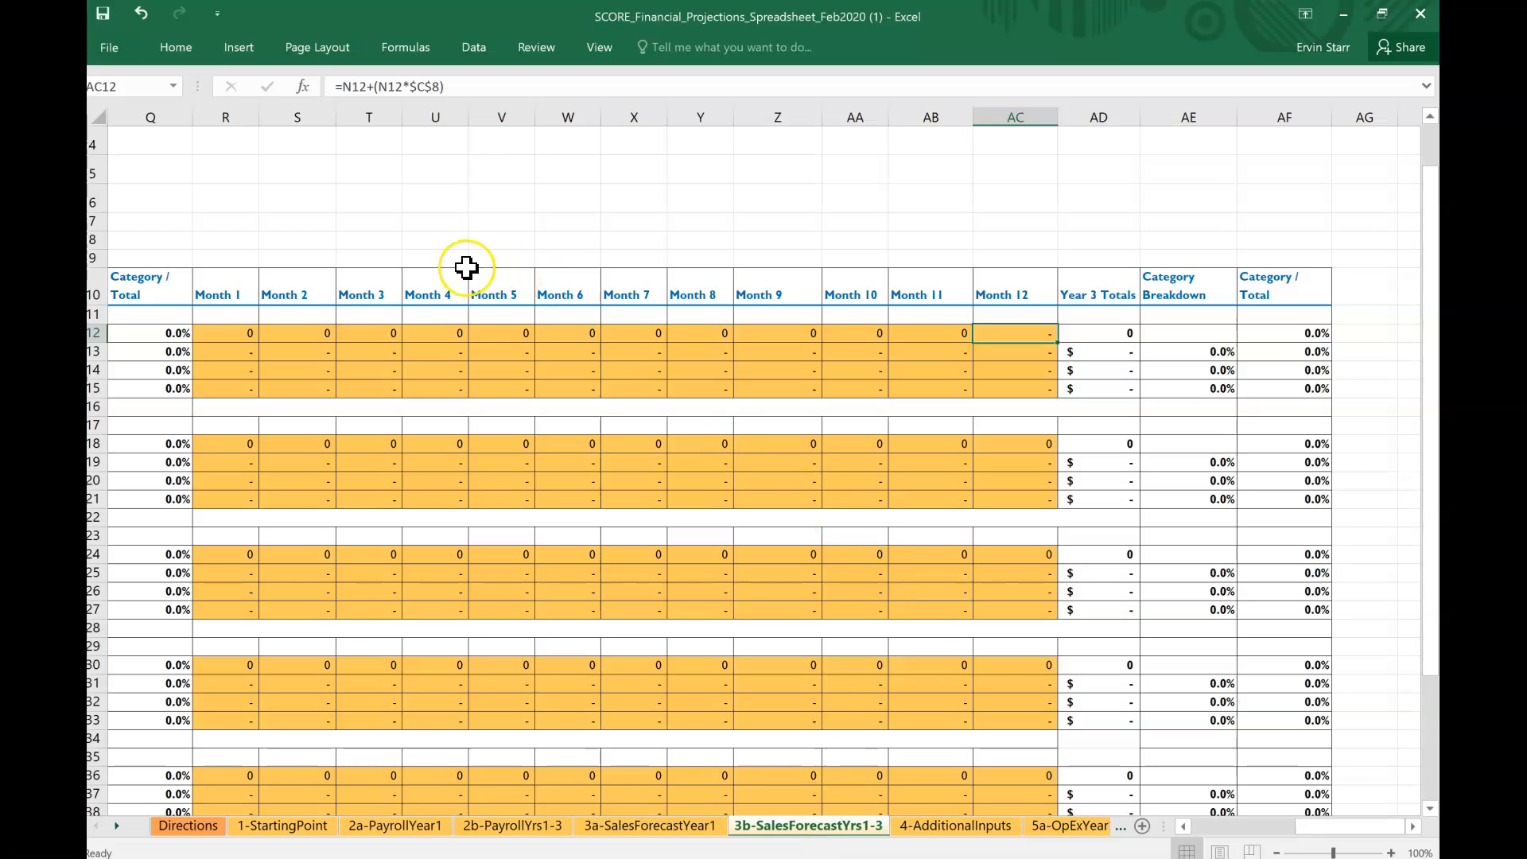
scroll(466, 268, "up", 1)
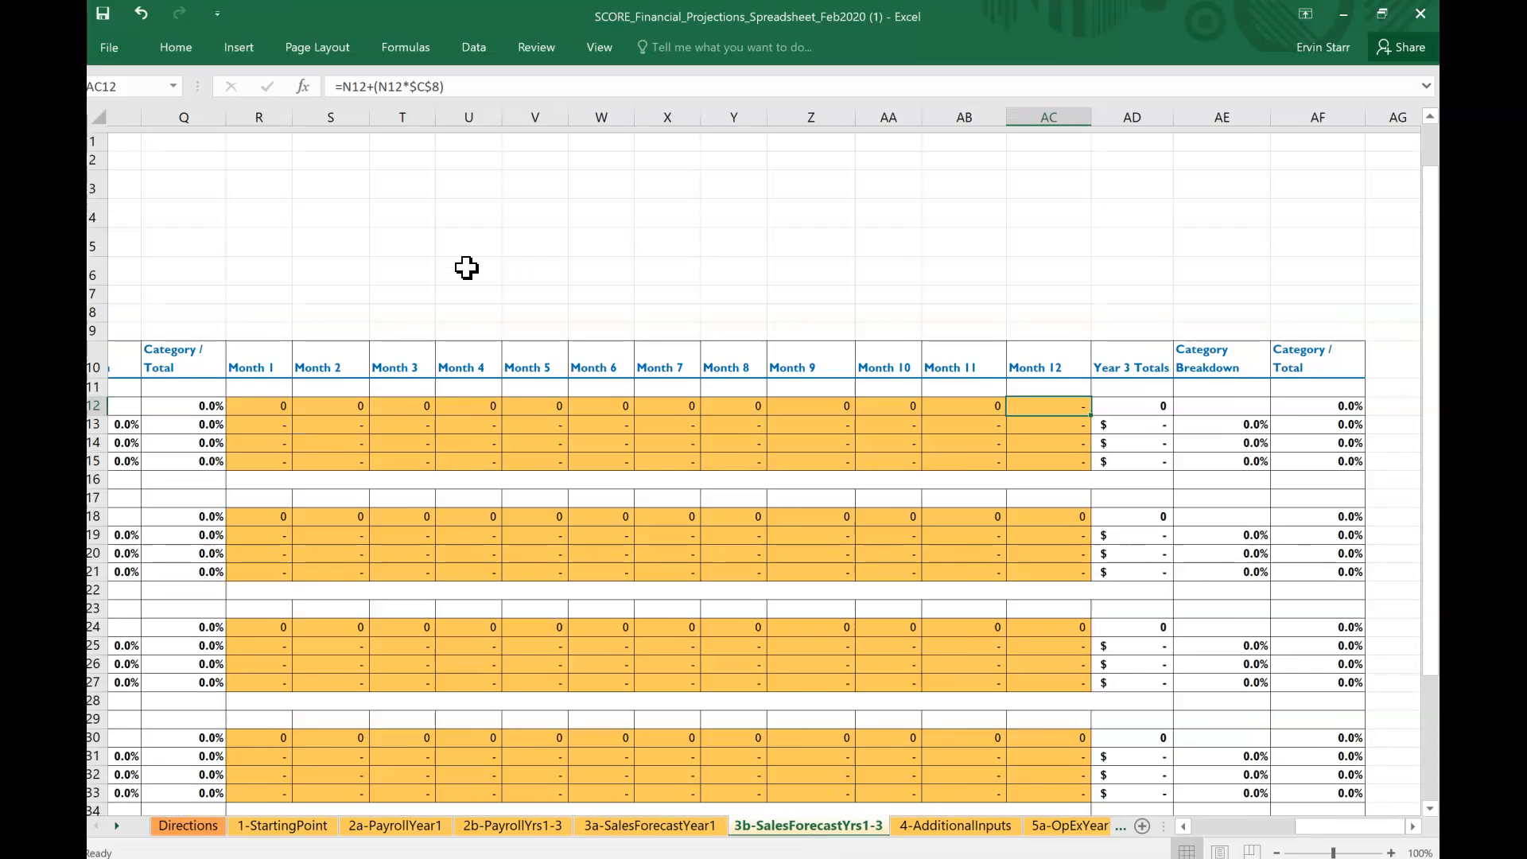
scroll(466, 268, "left", 3)
scroll(466, 268, "left", 5)
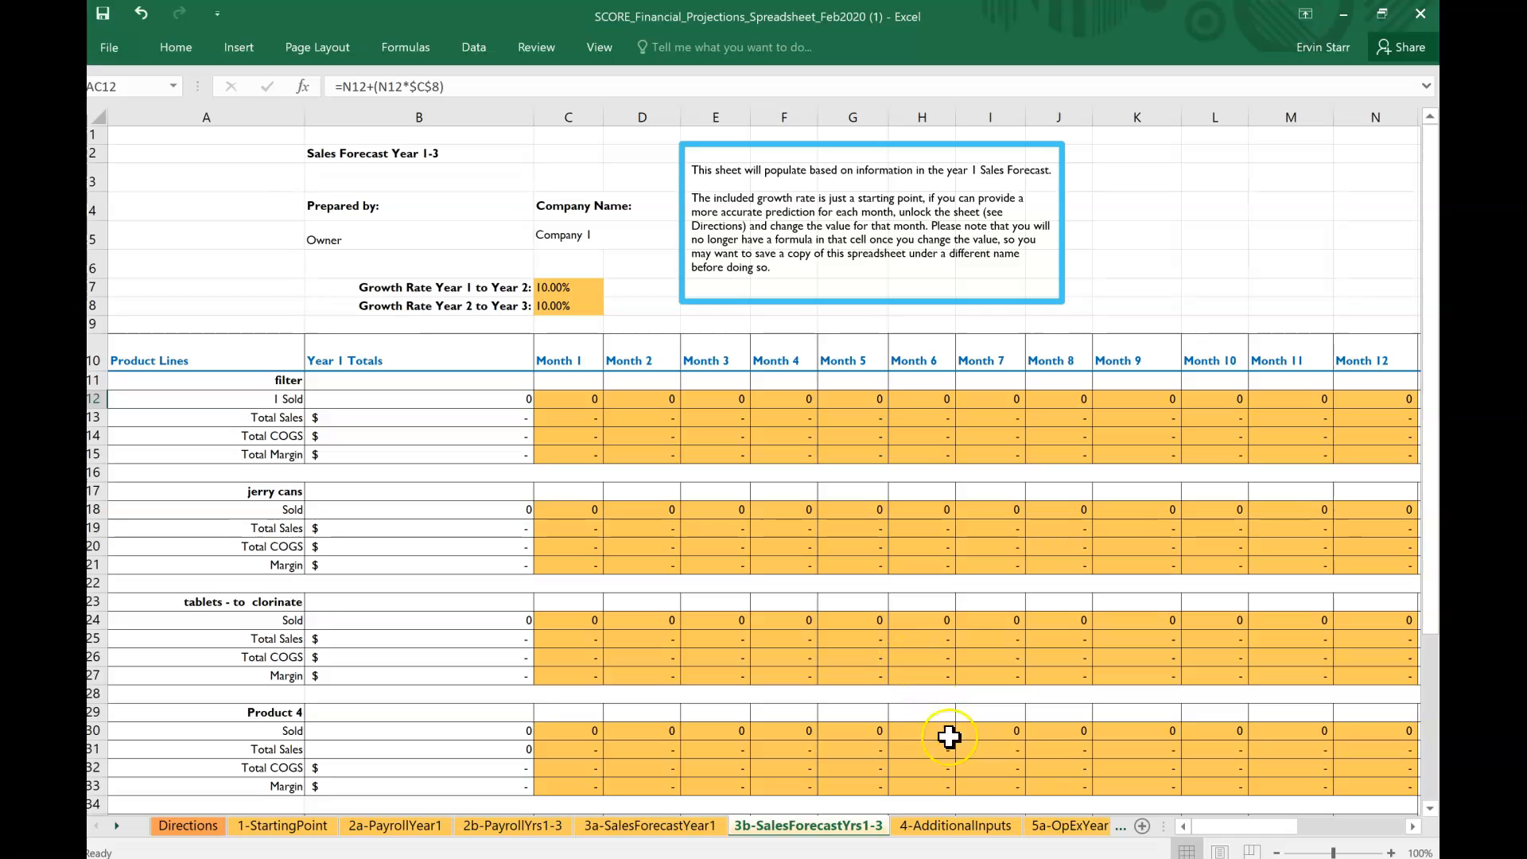
left_click(971, 827)
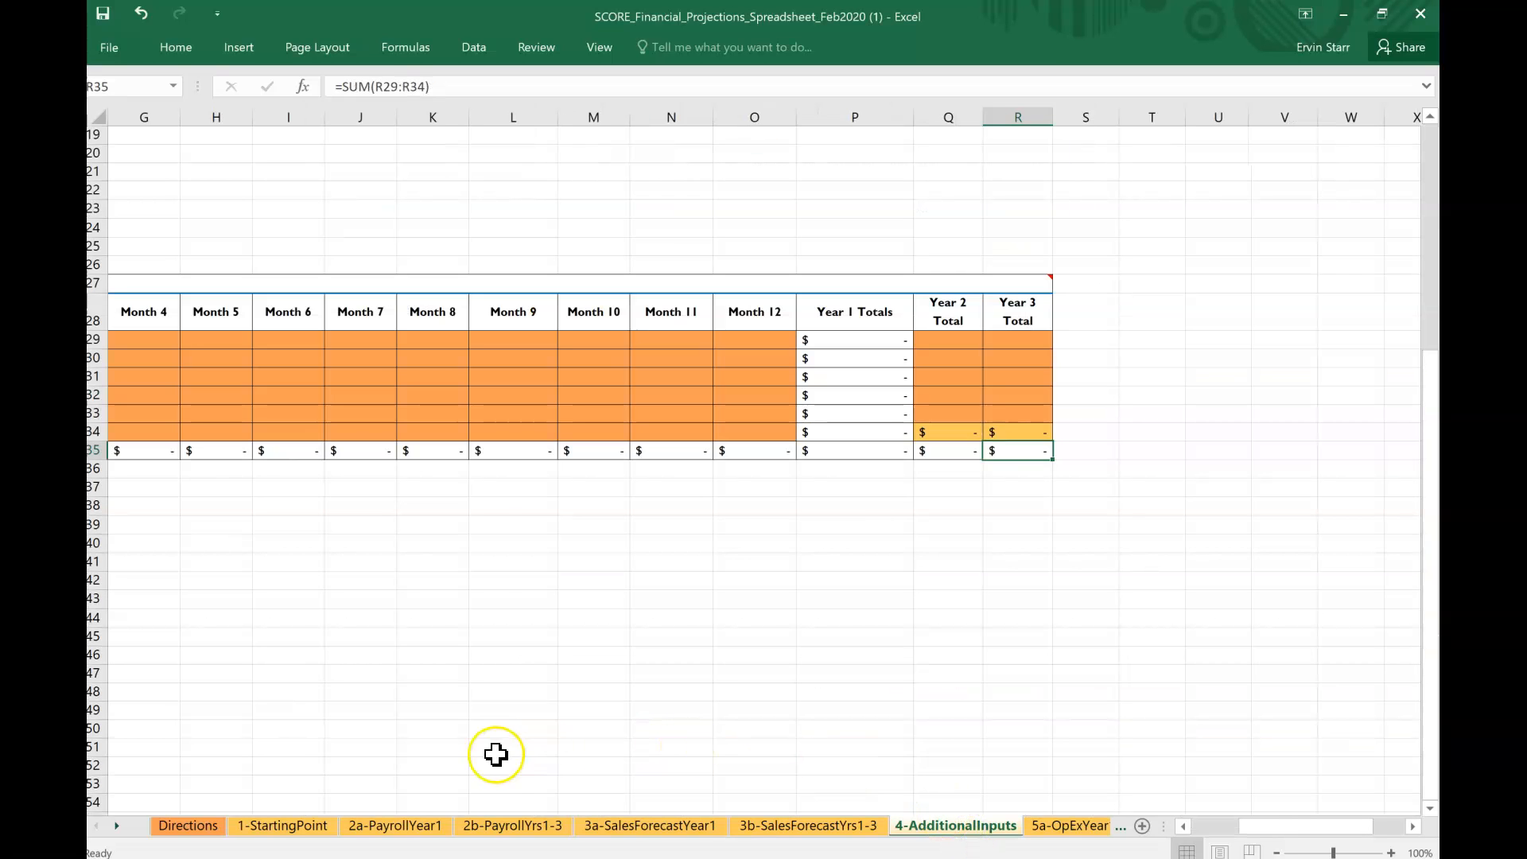
scroll(753, 634, "left", 5)
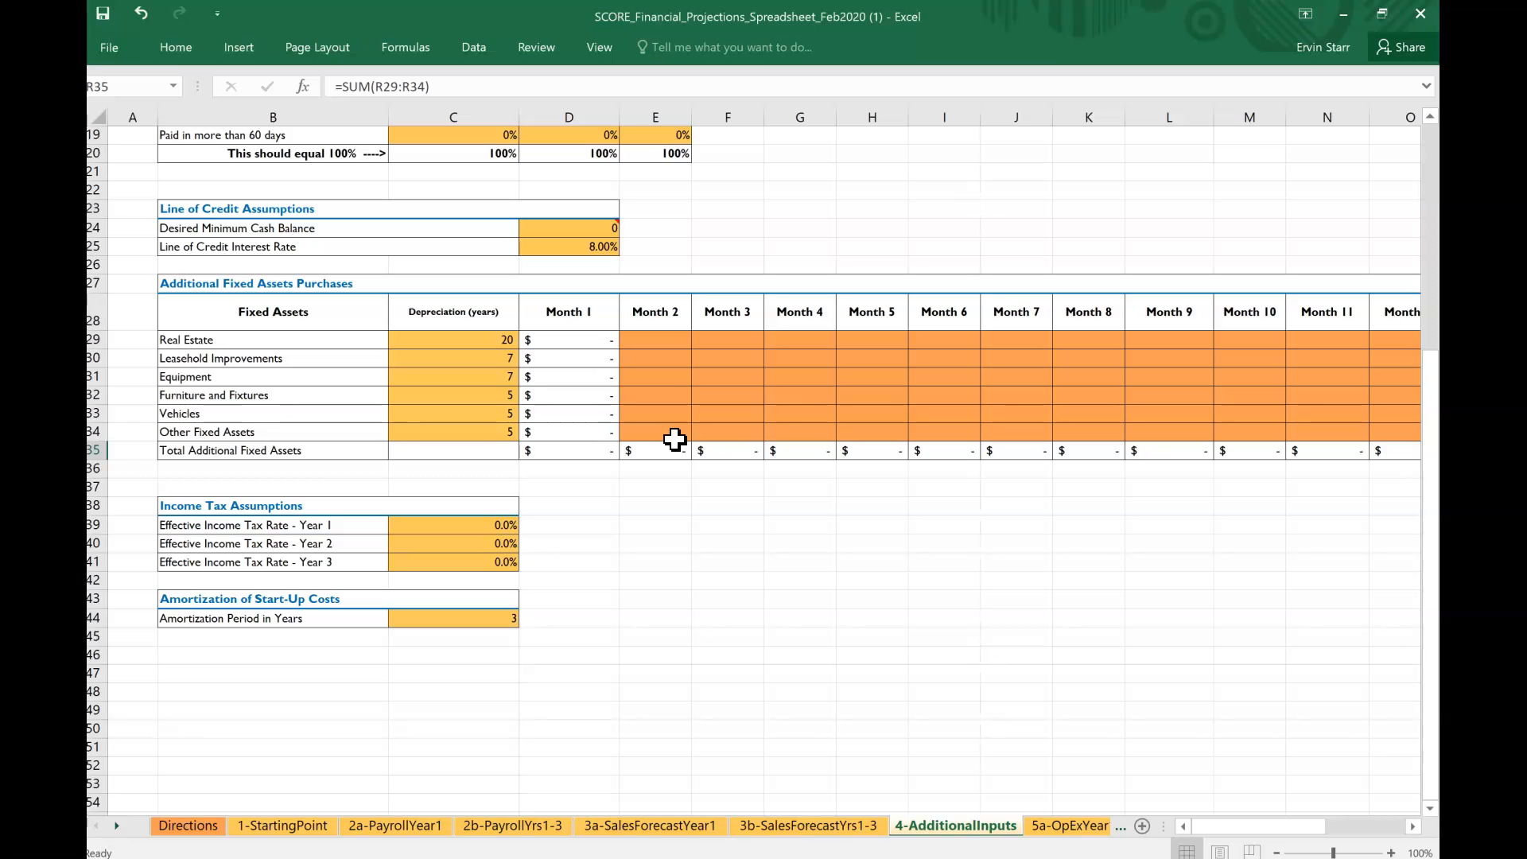
left_click(1066, 827)
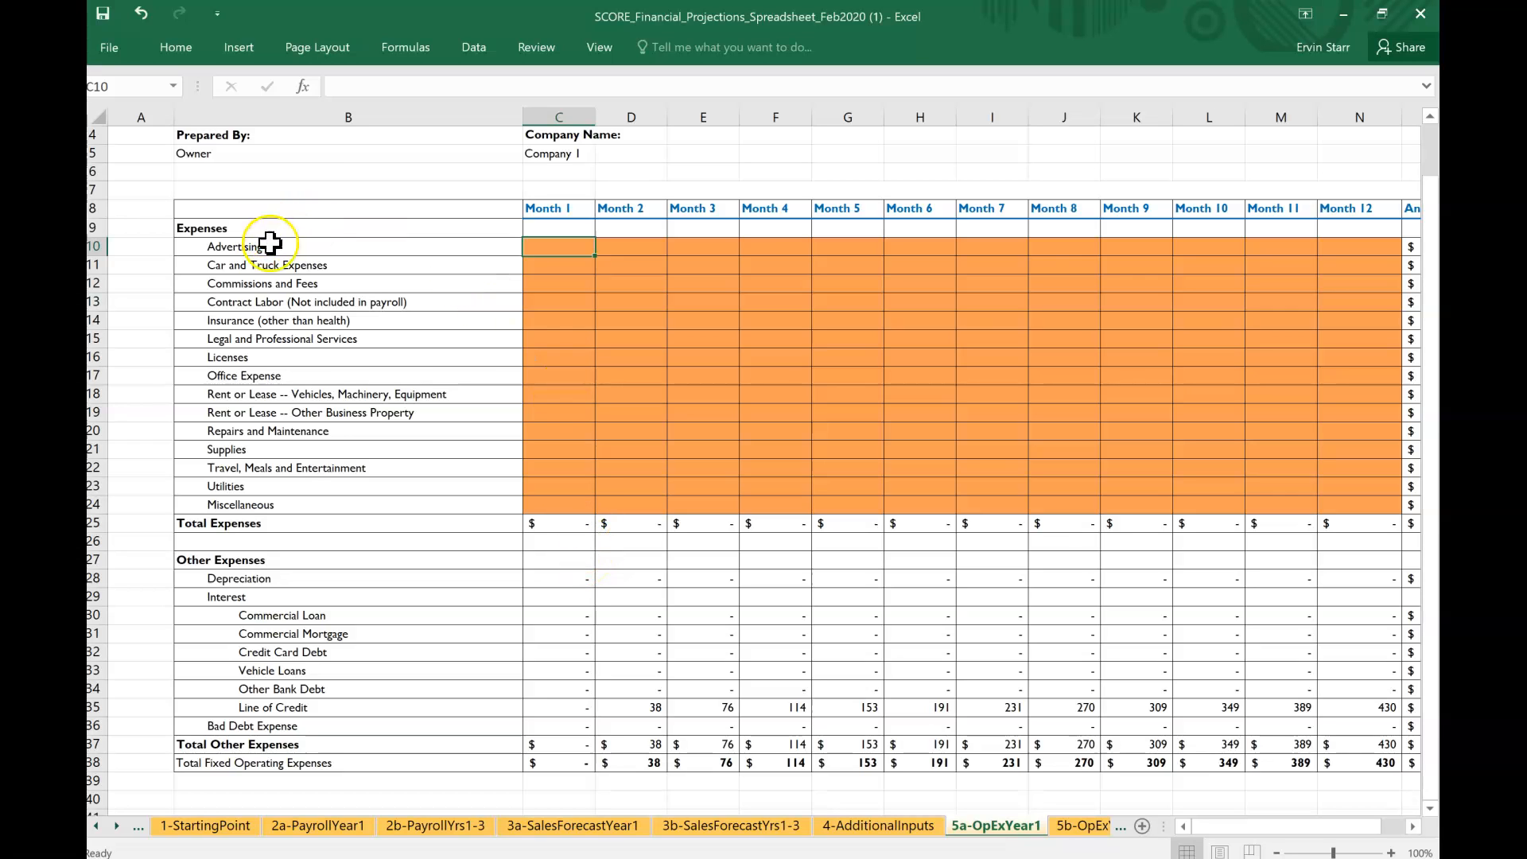
Step: Rename the Supplies expense line on the 5a-OpExYear1 sheet as Miscellaneous
left_click(267, 453)
type("mi")
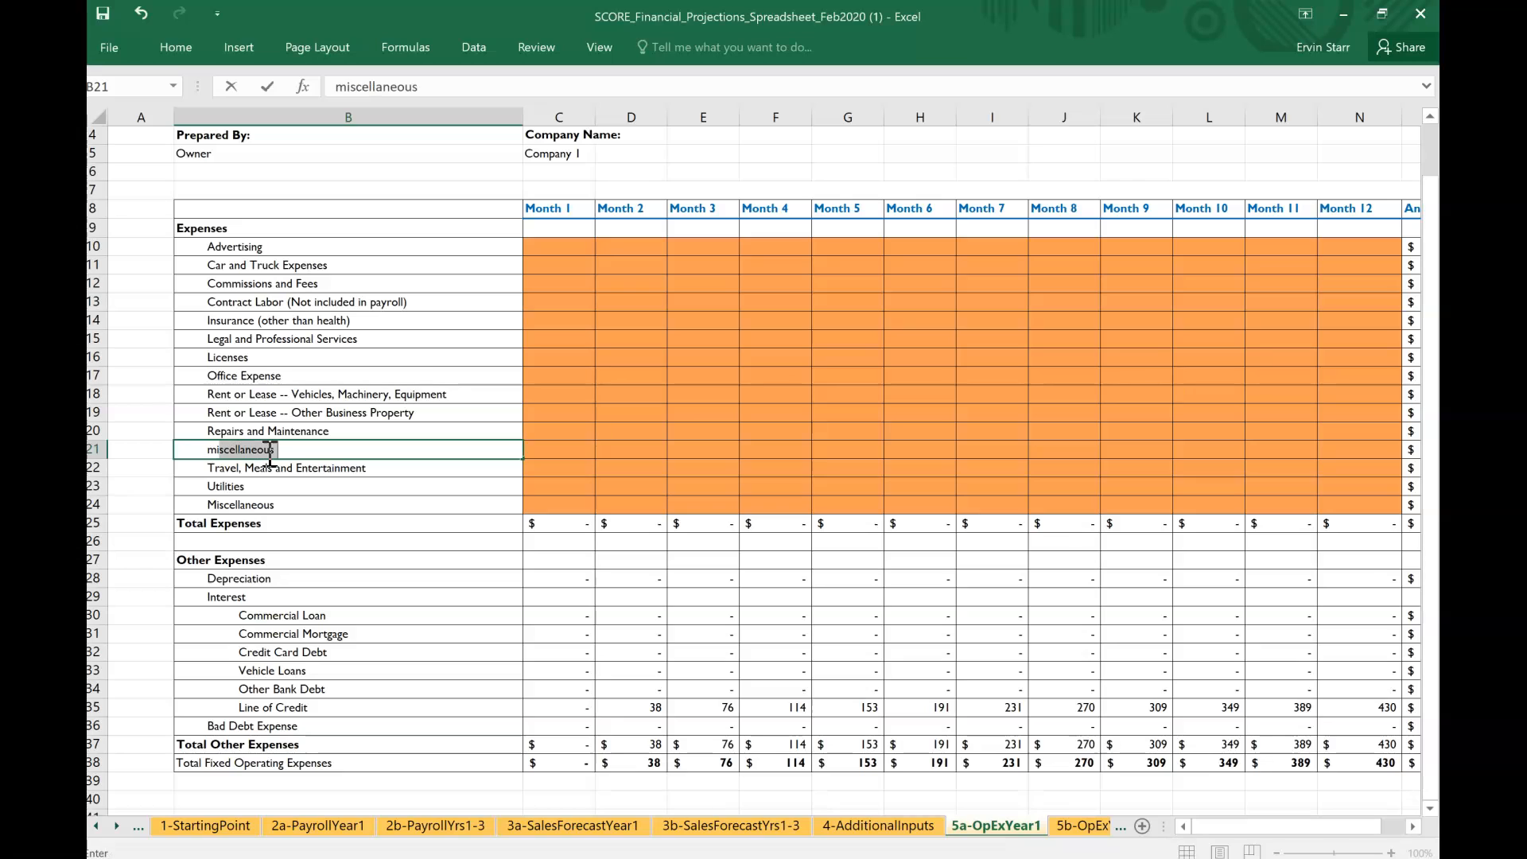
key("Tab")
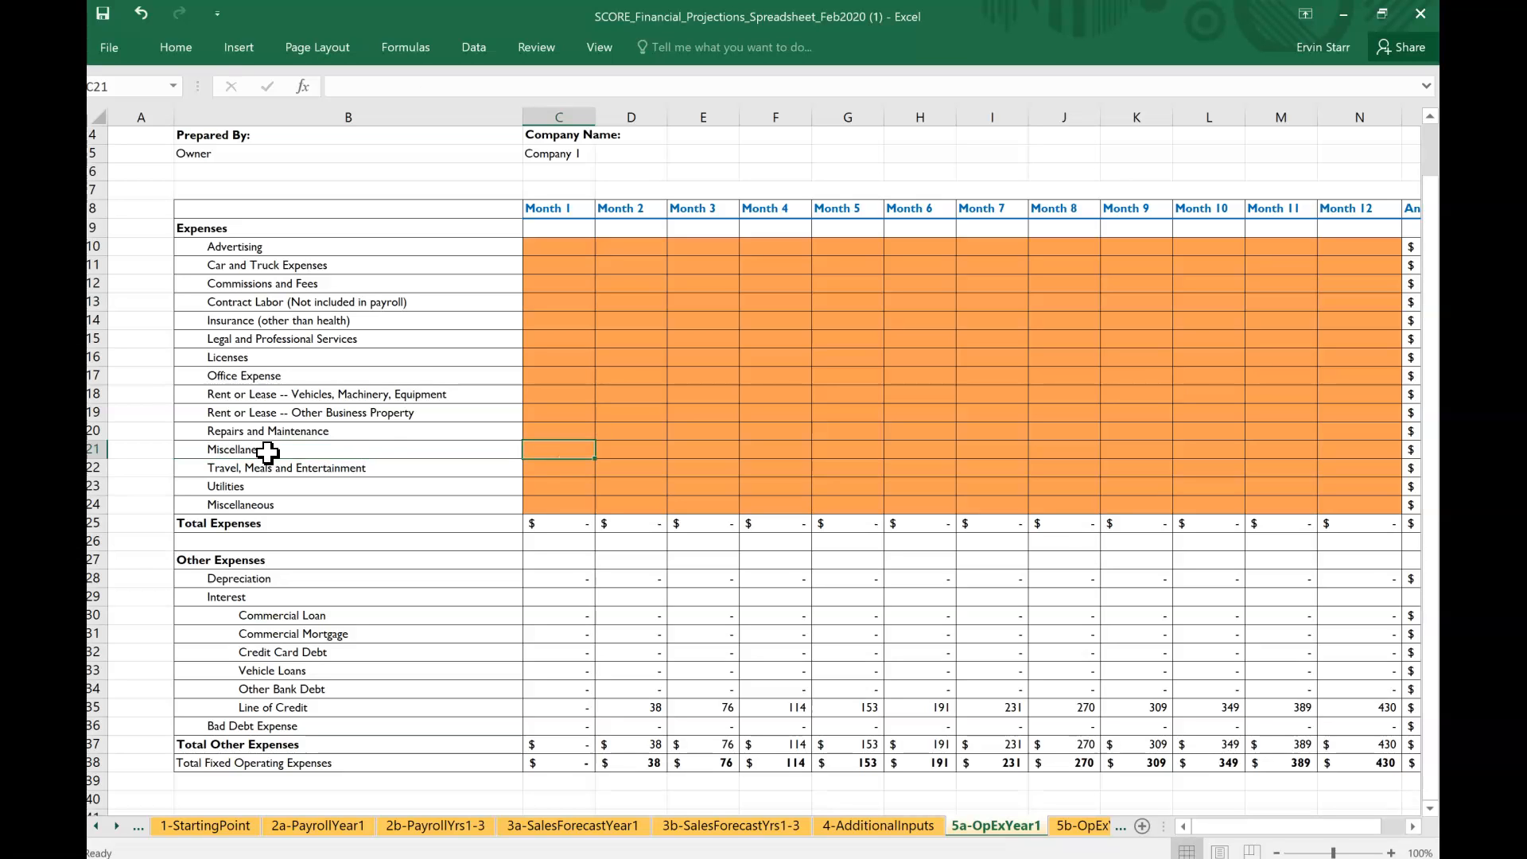
Step: Rename the expense line directly below Repairs and Maintenance as "supplies" and select the Office Expense label
left_click(268, 453)
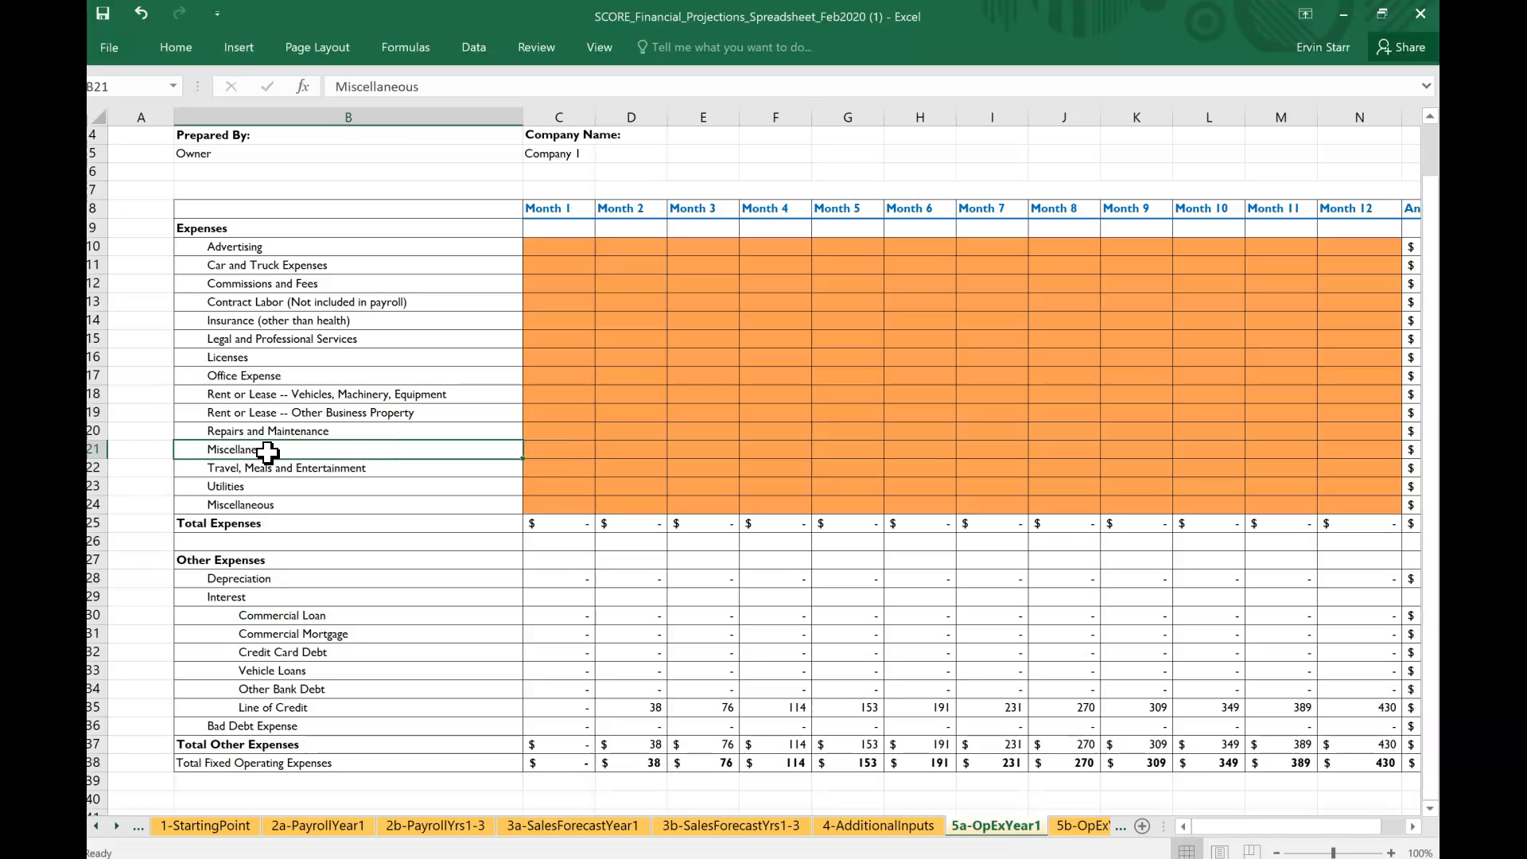
type("supplies")
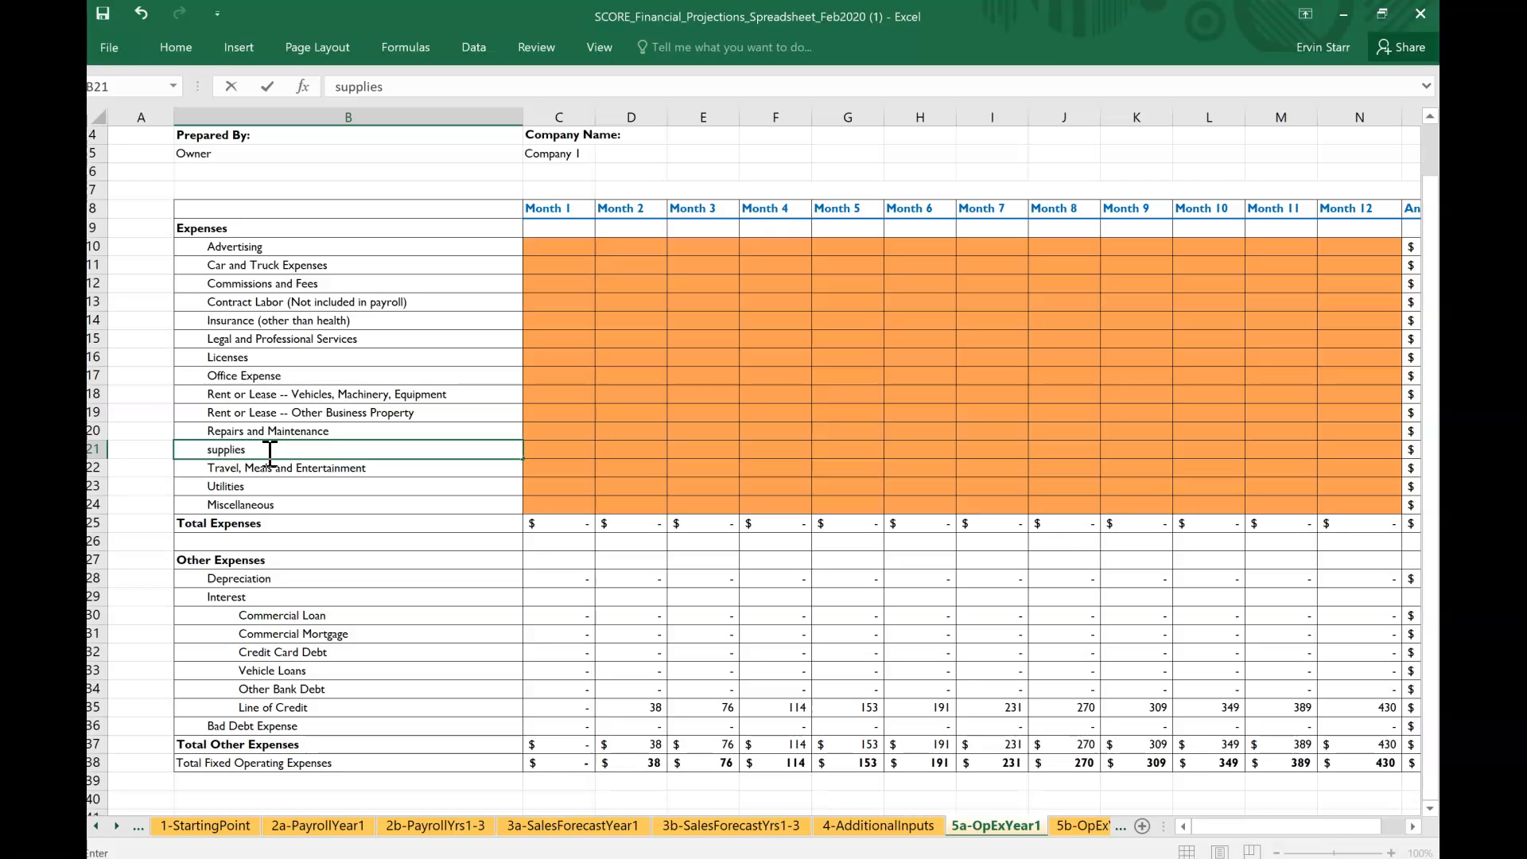
key("Return")
key("Up")
key("Up")
key("Up")
key("Up")
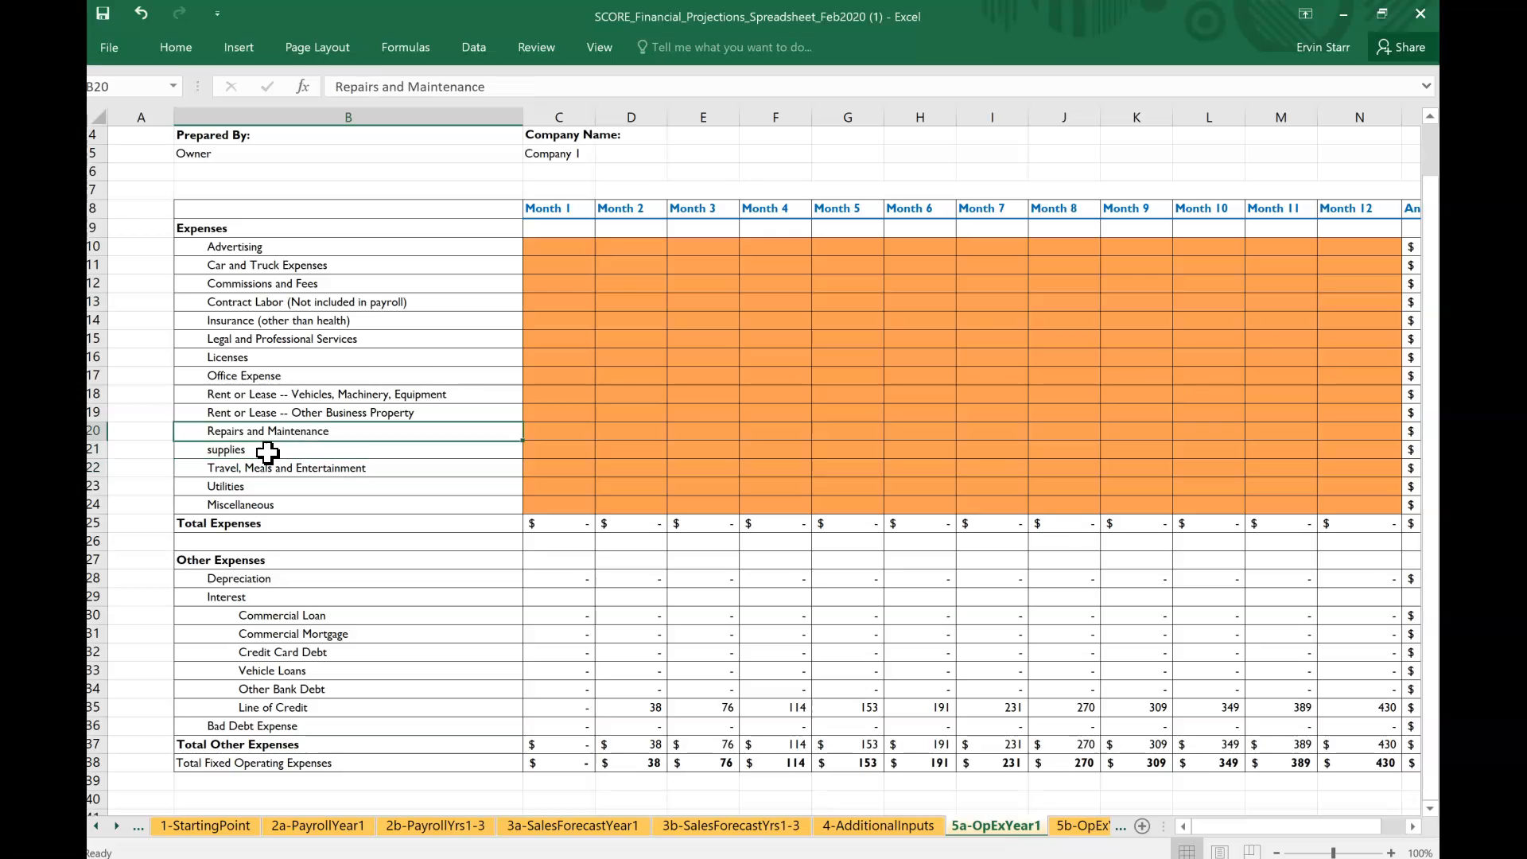
key("Up")
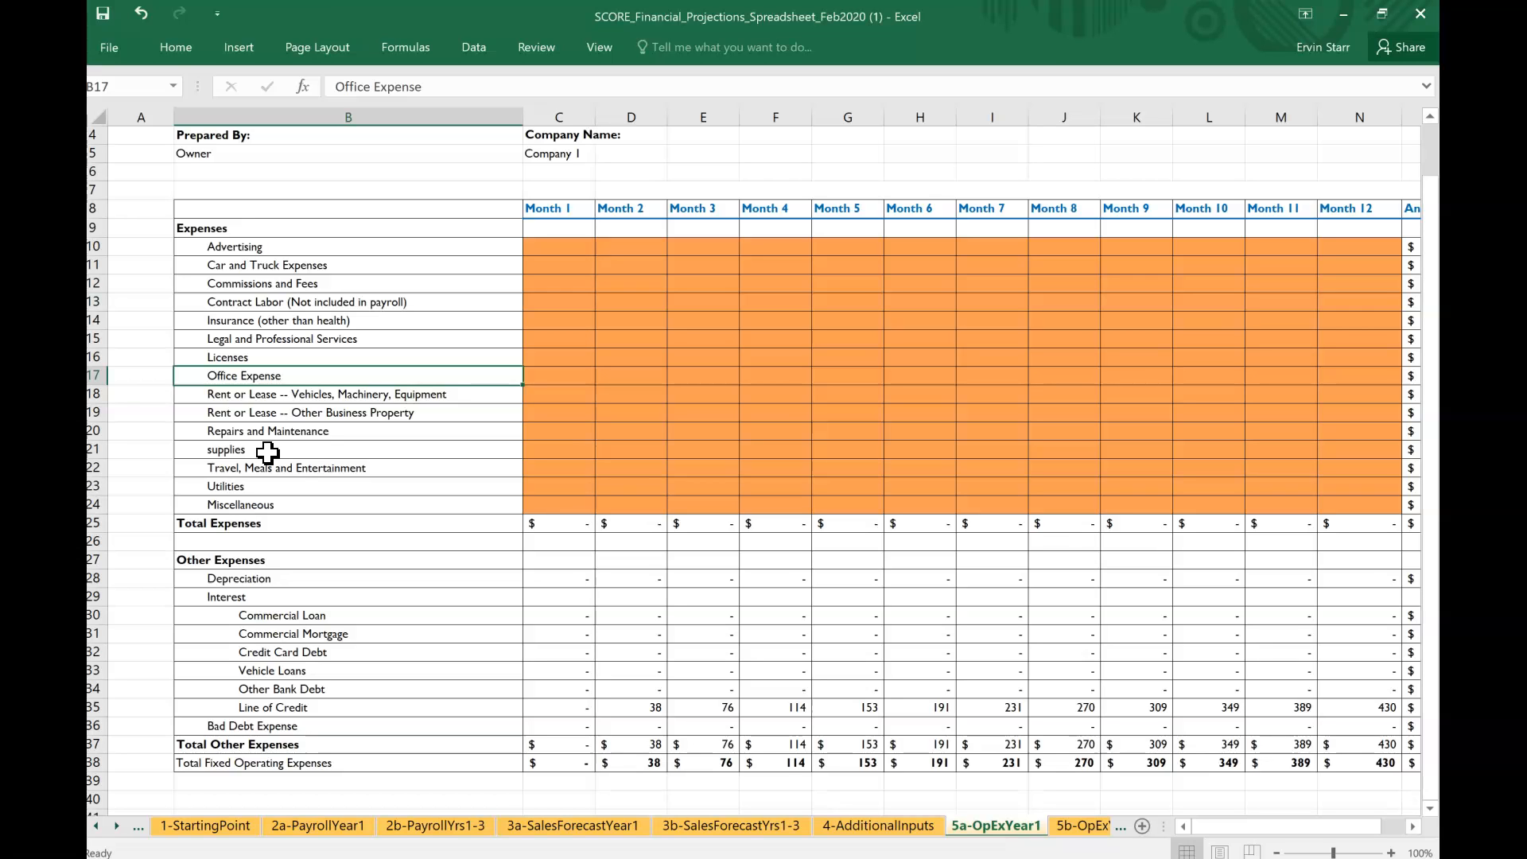
Step: Recheck the 3a-SalesForecastYear1 sheet, and examine the expense lines and growth rates on the 5a-OpExYear1 and 5b-OpExYrs1-3 sheets
left_click(597, 828)
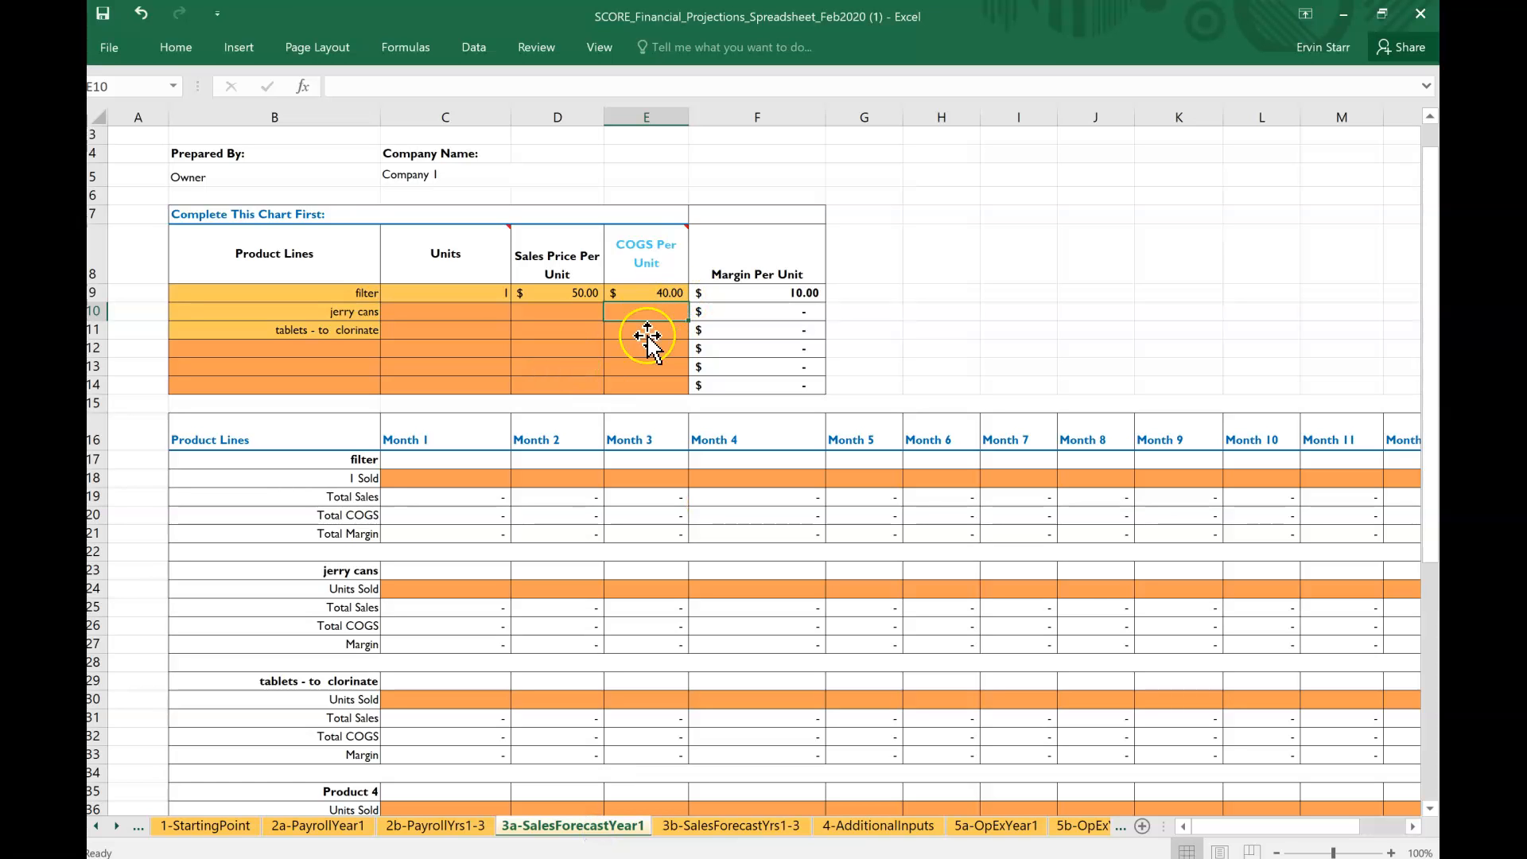
left_click(772, 827)
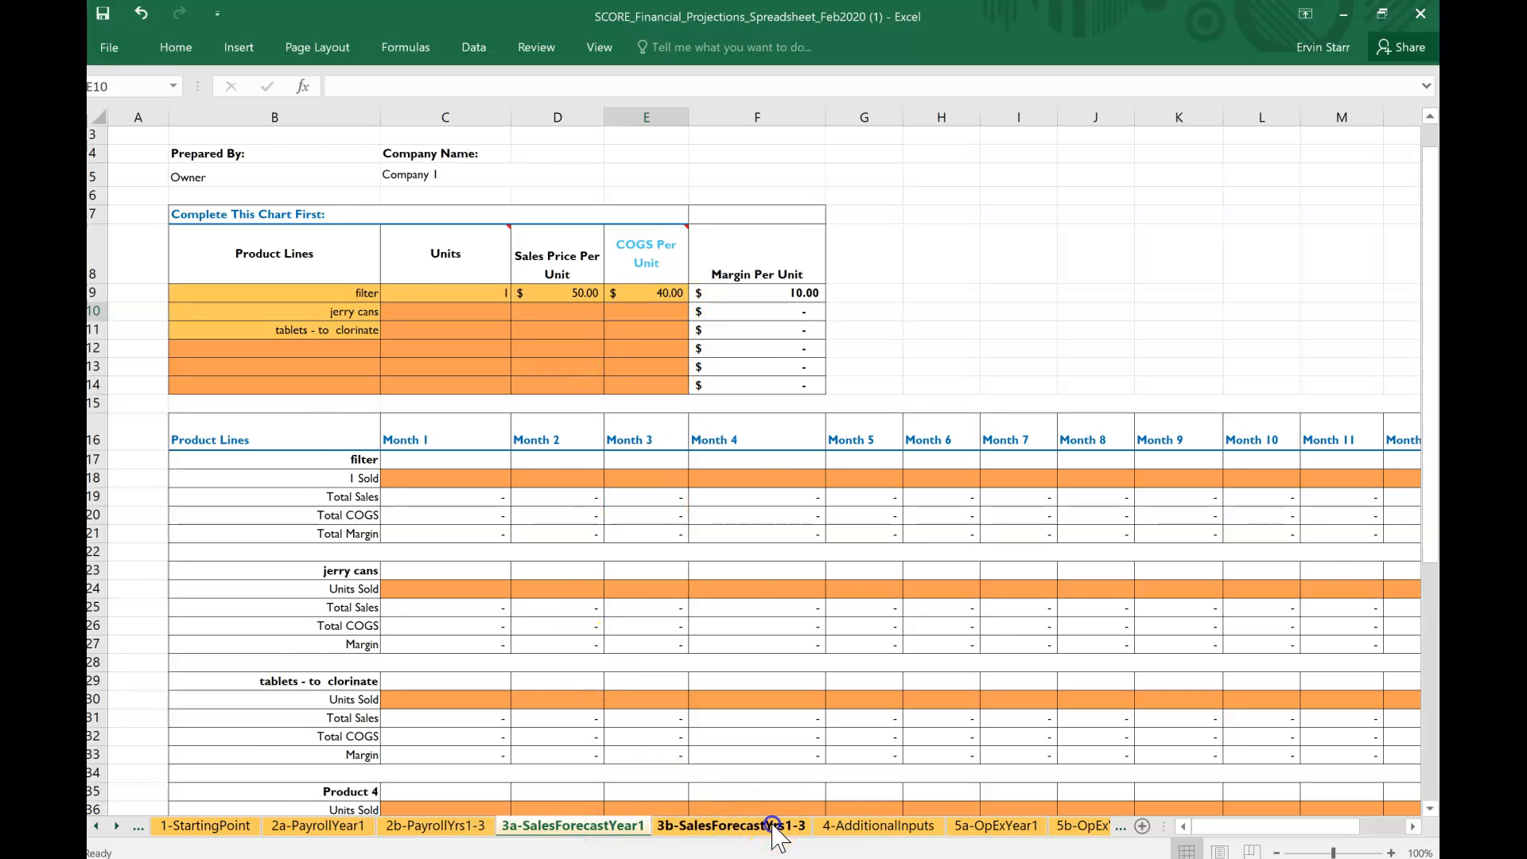
left_click(1013, 835)
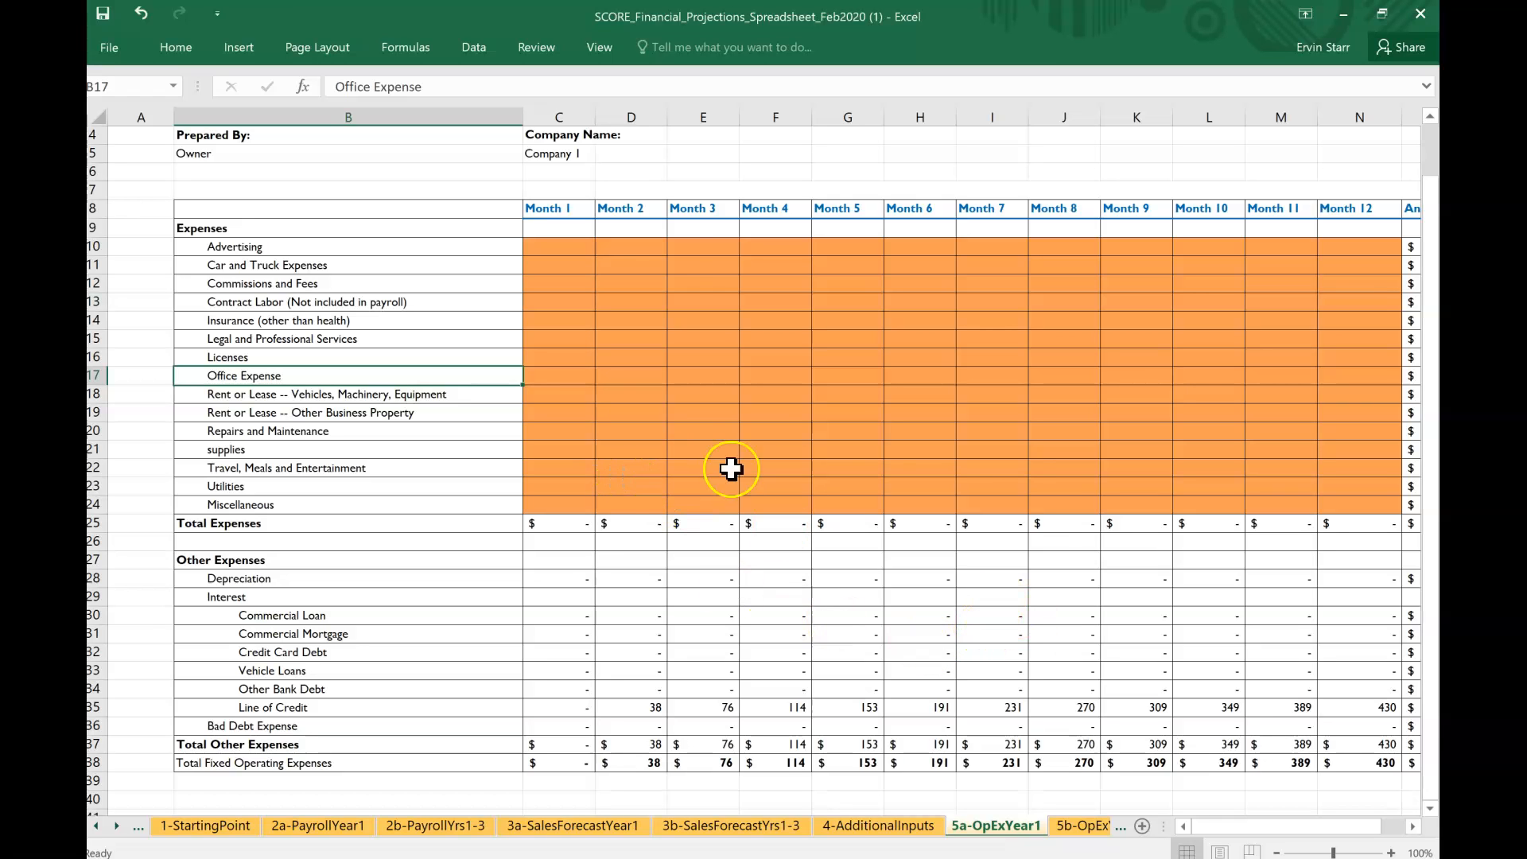
left_click(1087, 824)
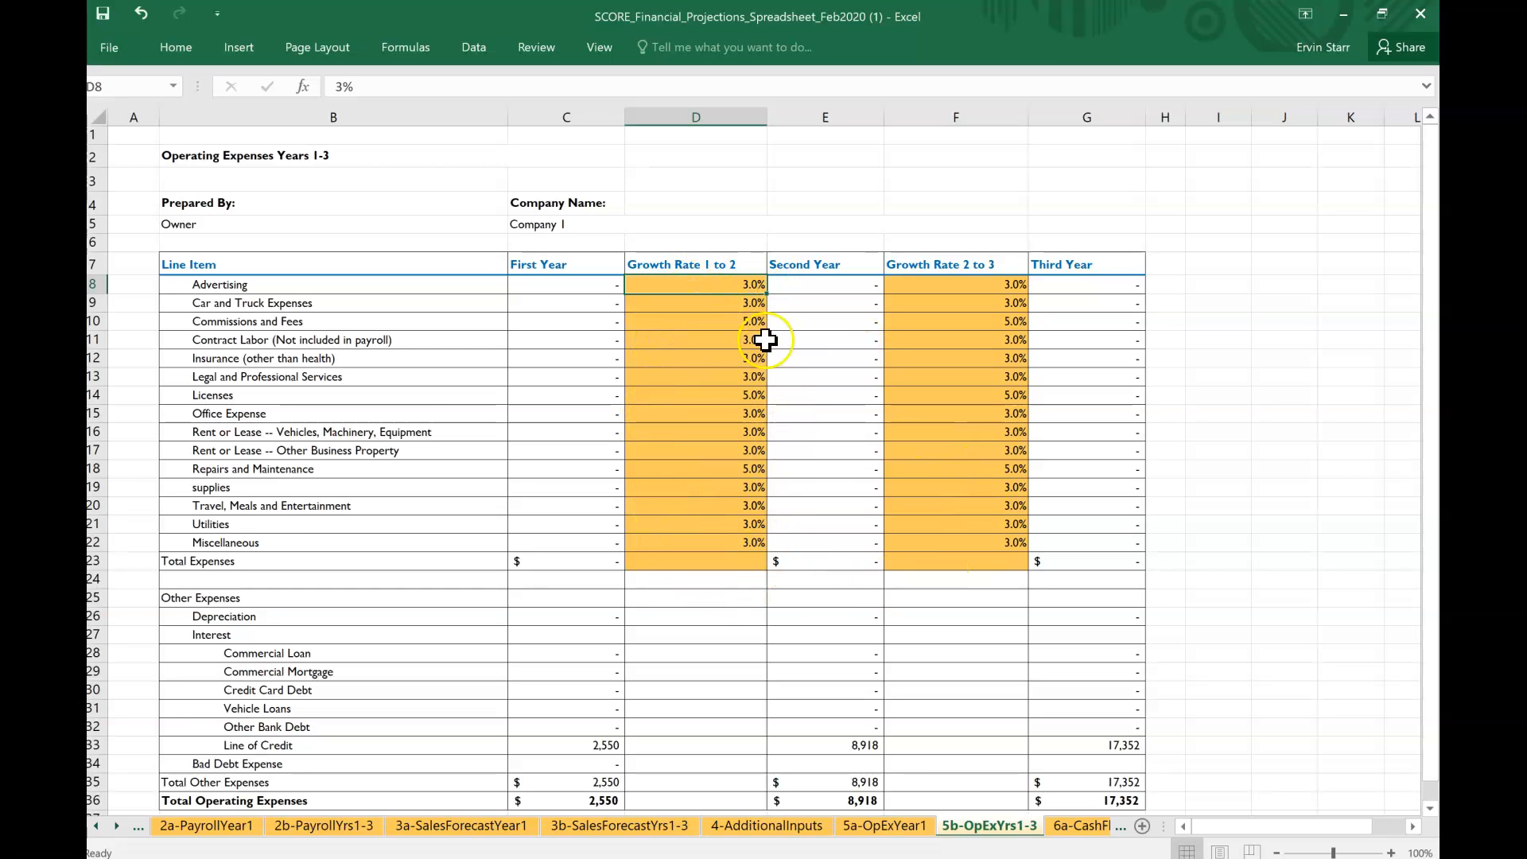
left_click(757, 507)
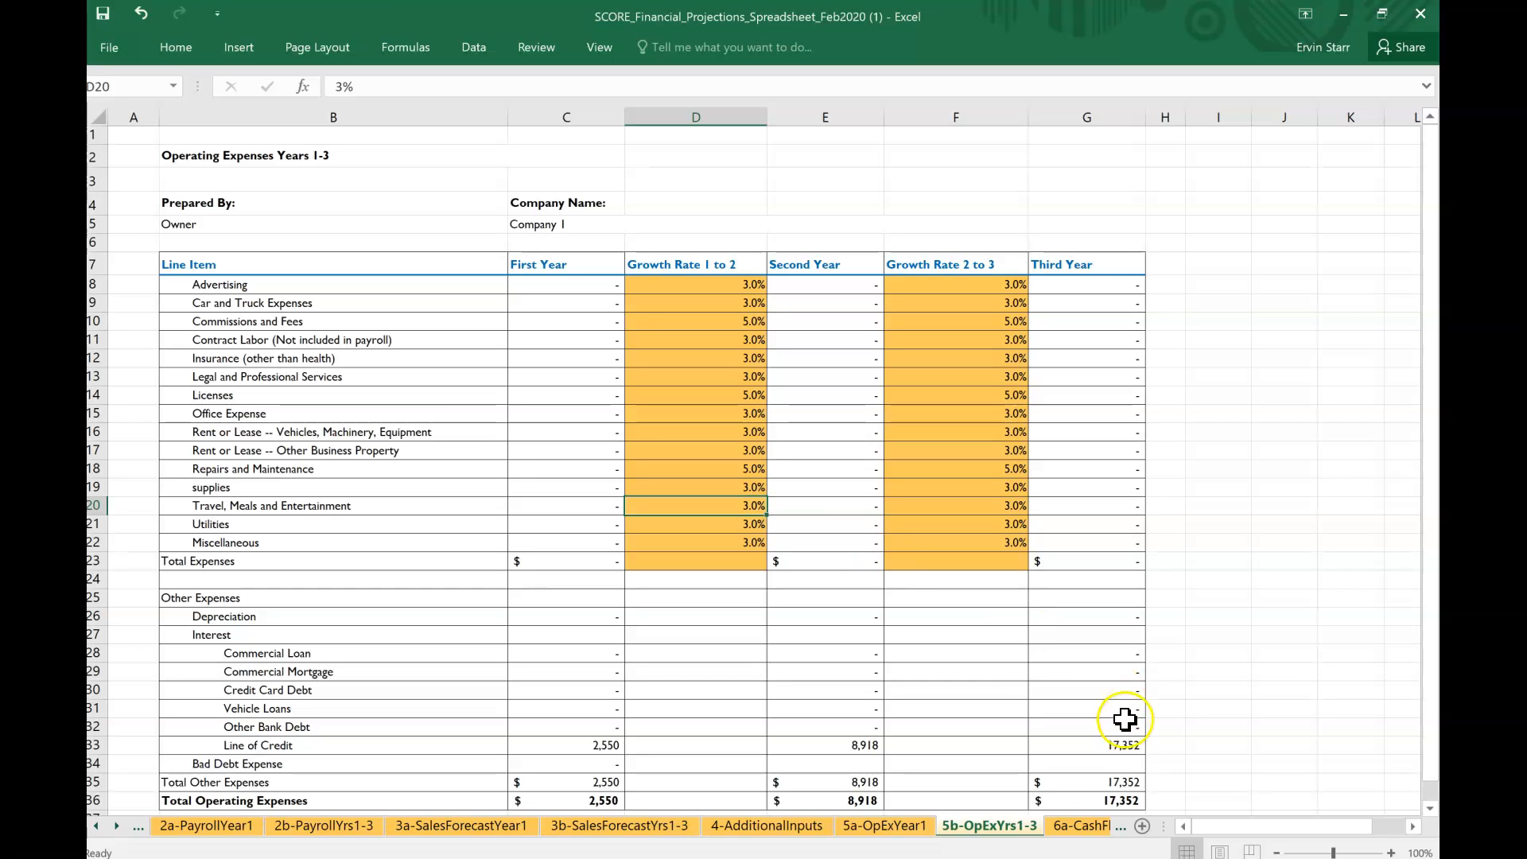
Step: Review the cash flow, income statement and balance sheet worksheets, from 6a-CashFlowYear1 through 8-BalanceSheet
left_click(1084, 827)
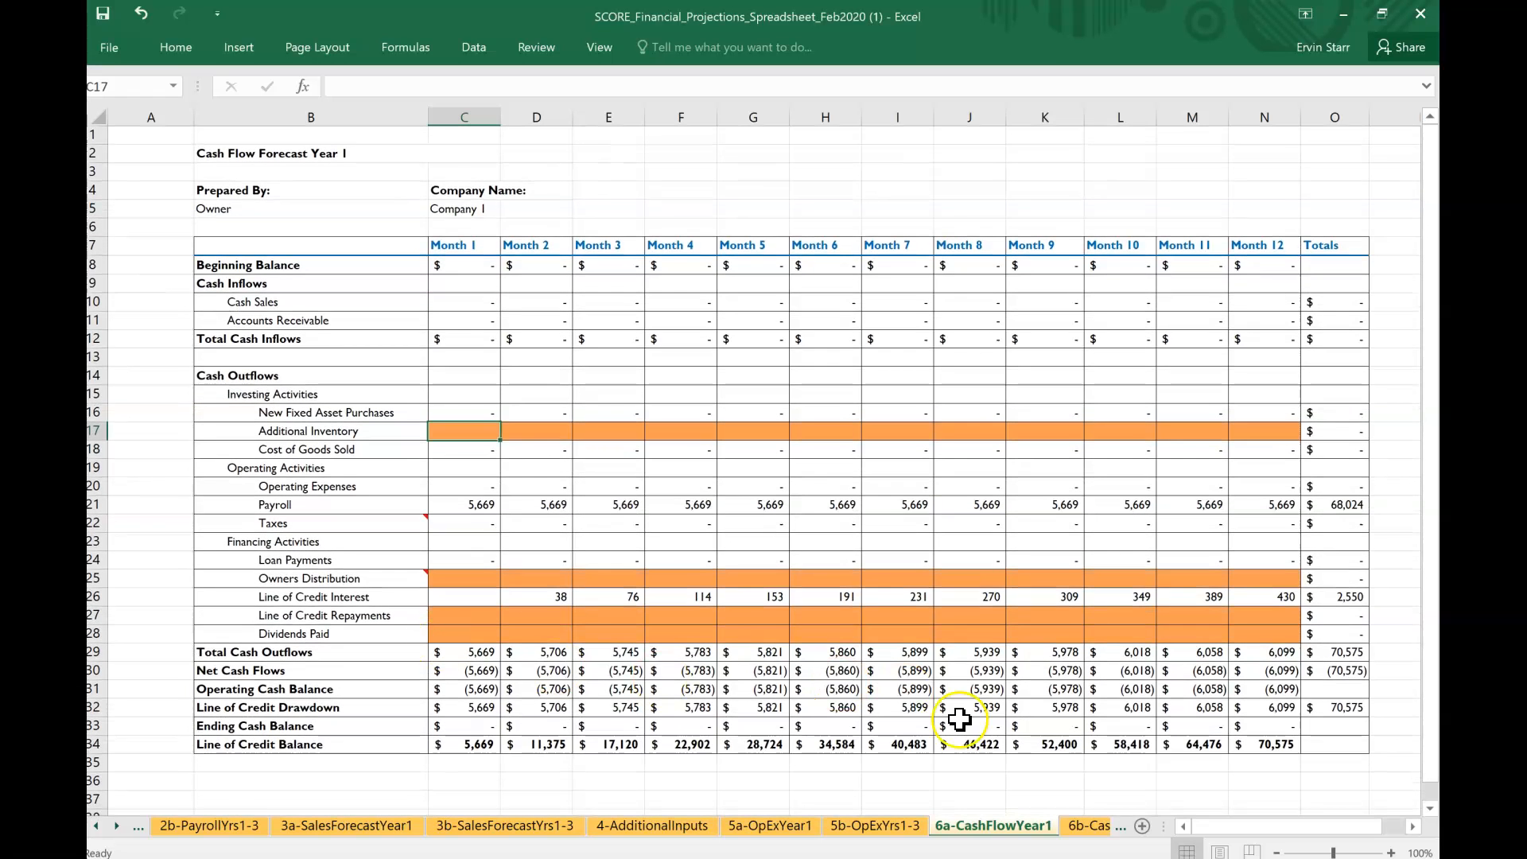
left_click(1091, 826)
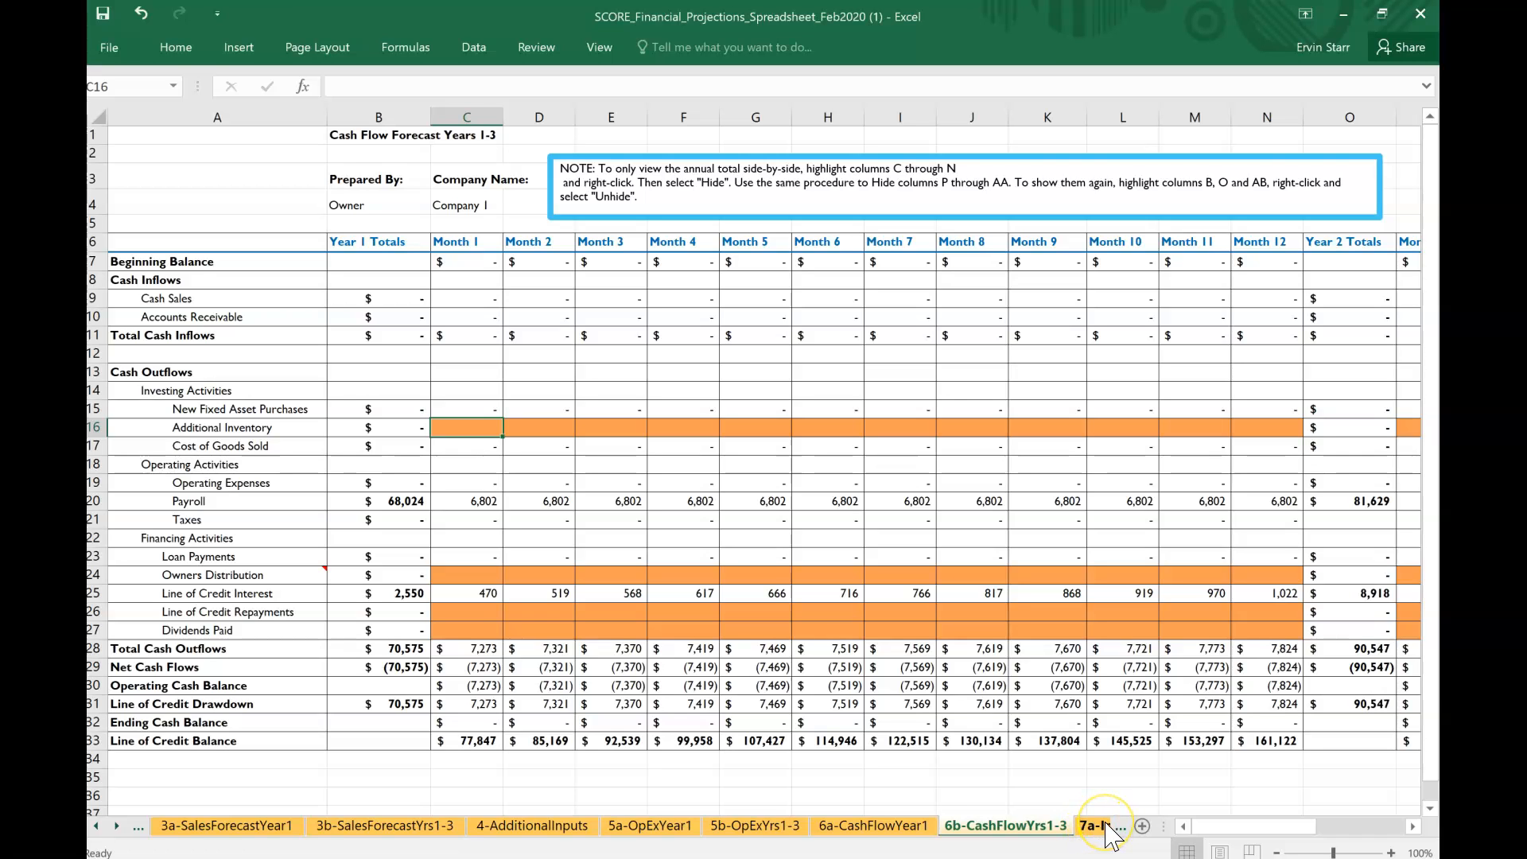
left_click(1106, 828)
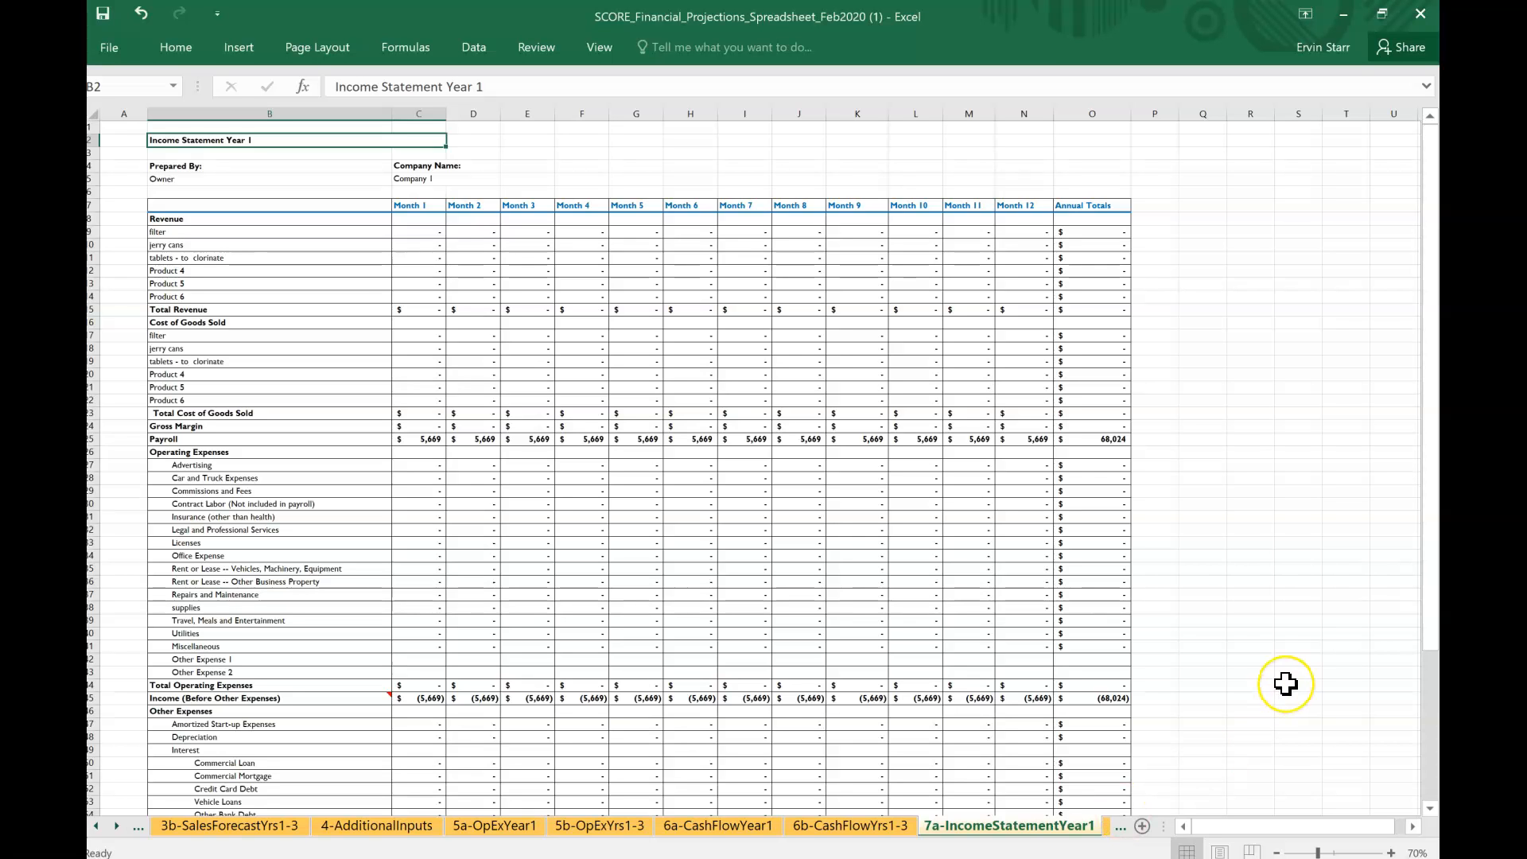
scroll(1286, 684, "down", 5)
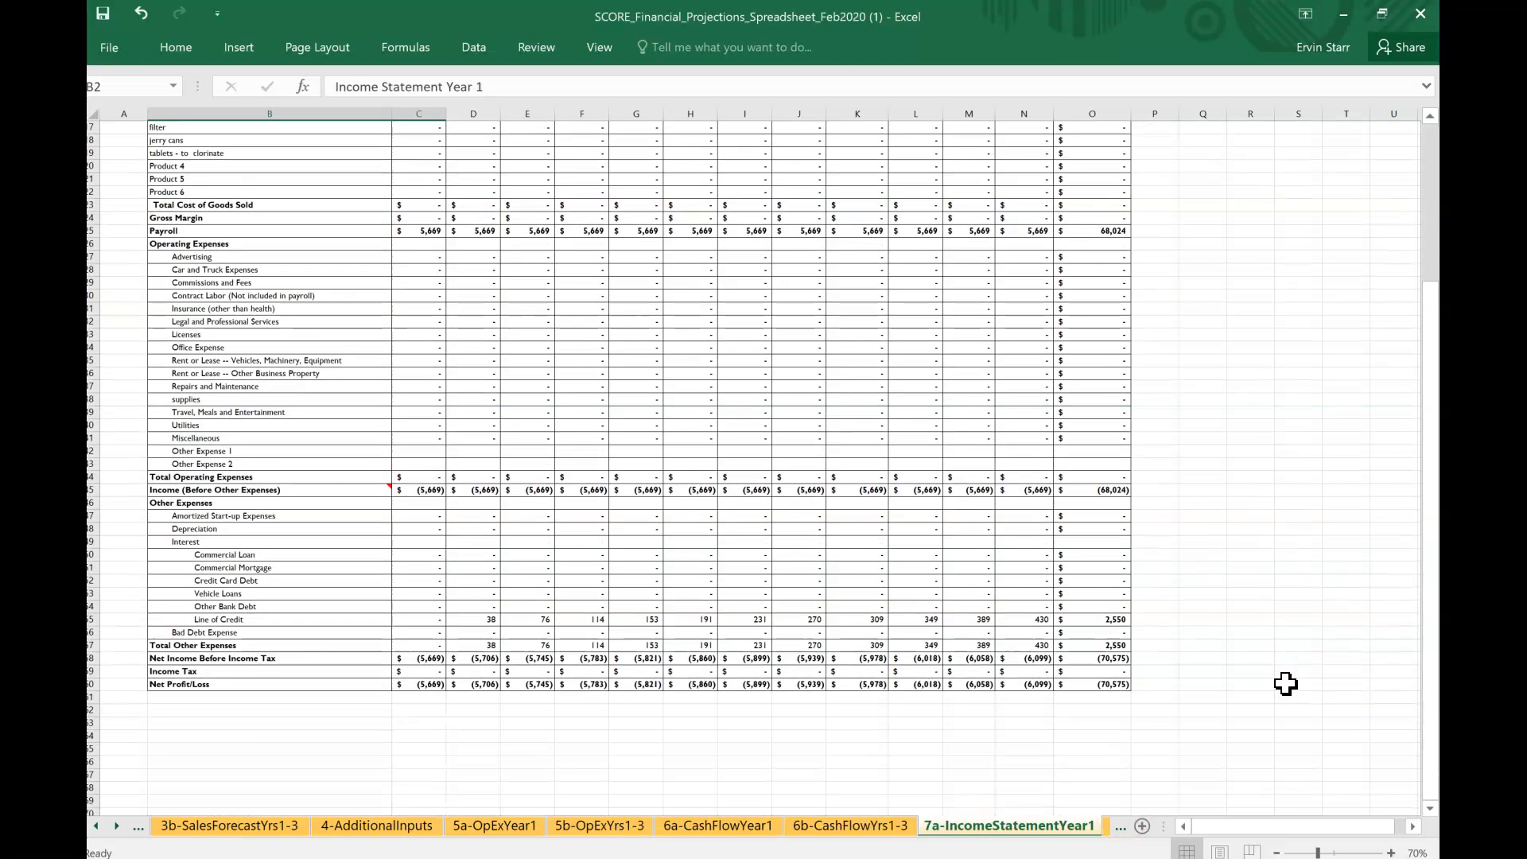
left_click(1110, 829)
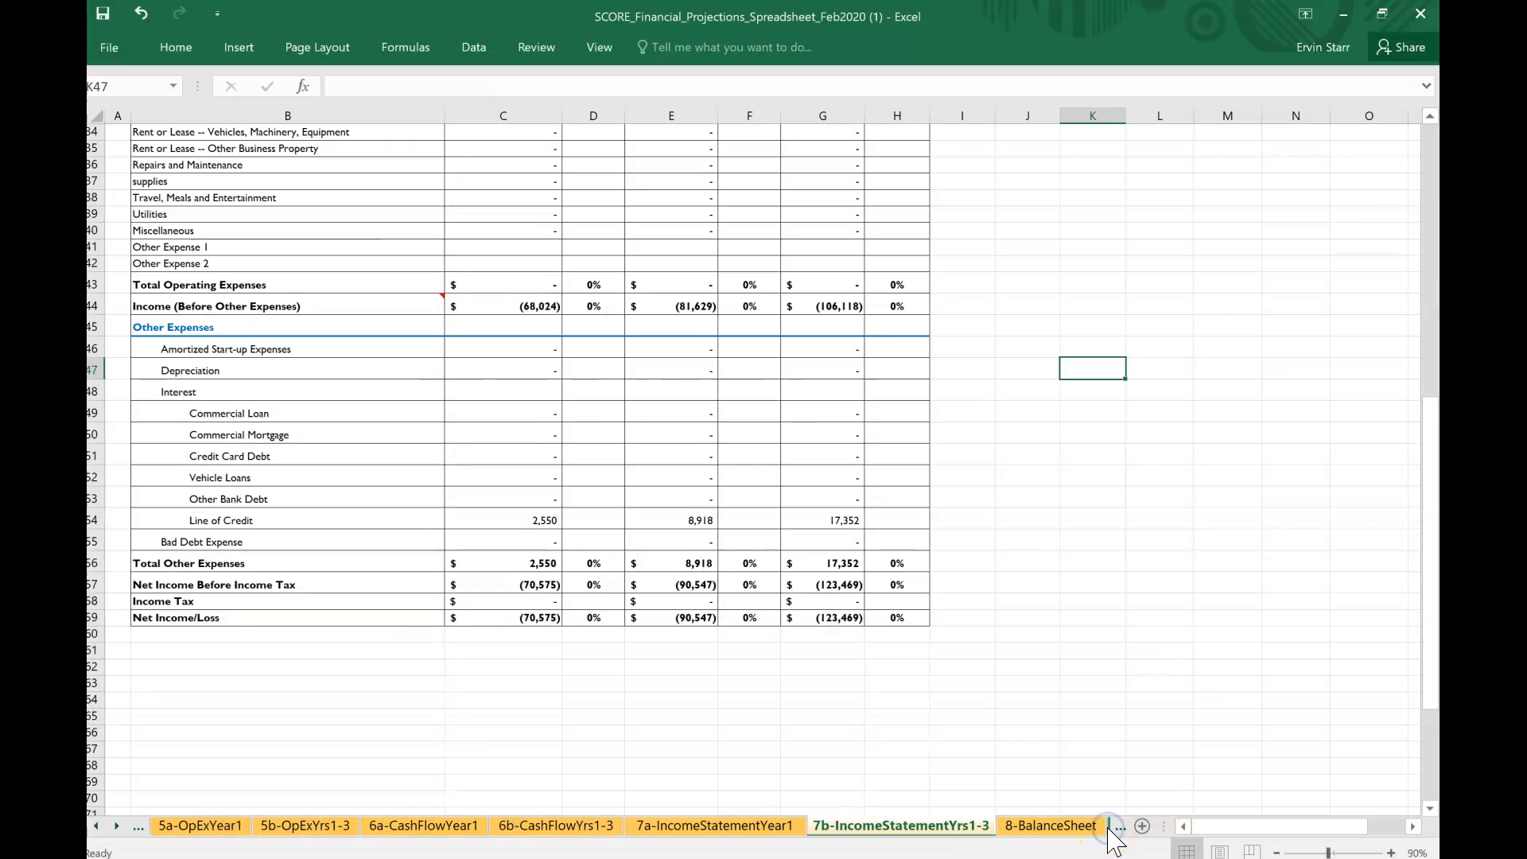
left_click(1050, 827)
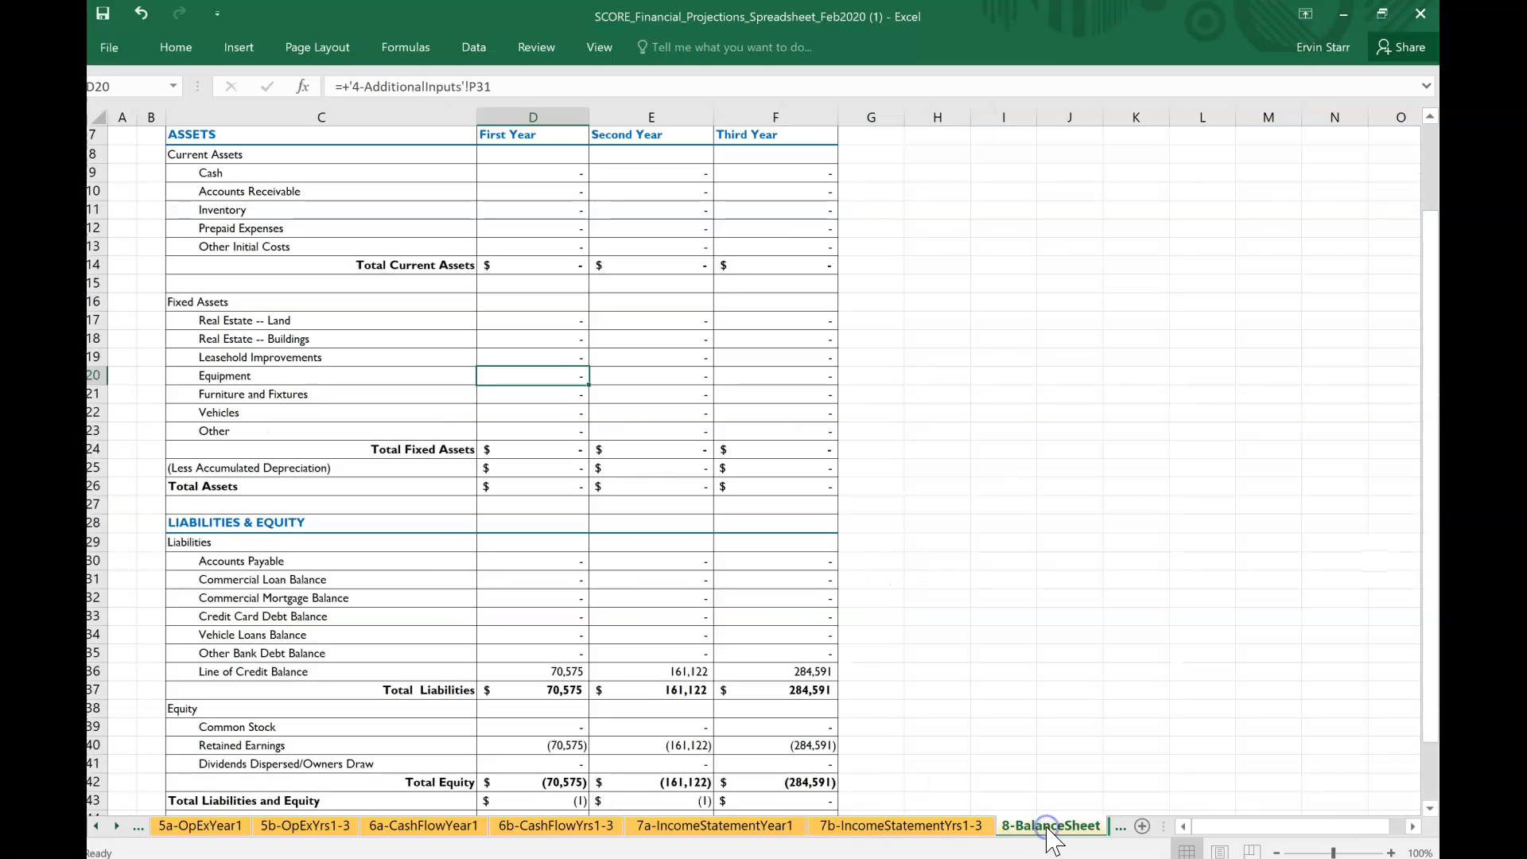
left_click(1113, 828)
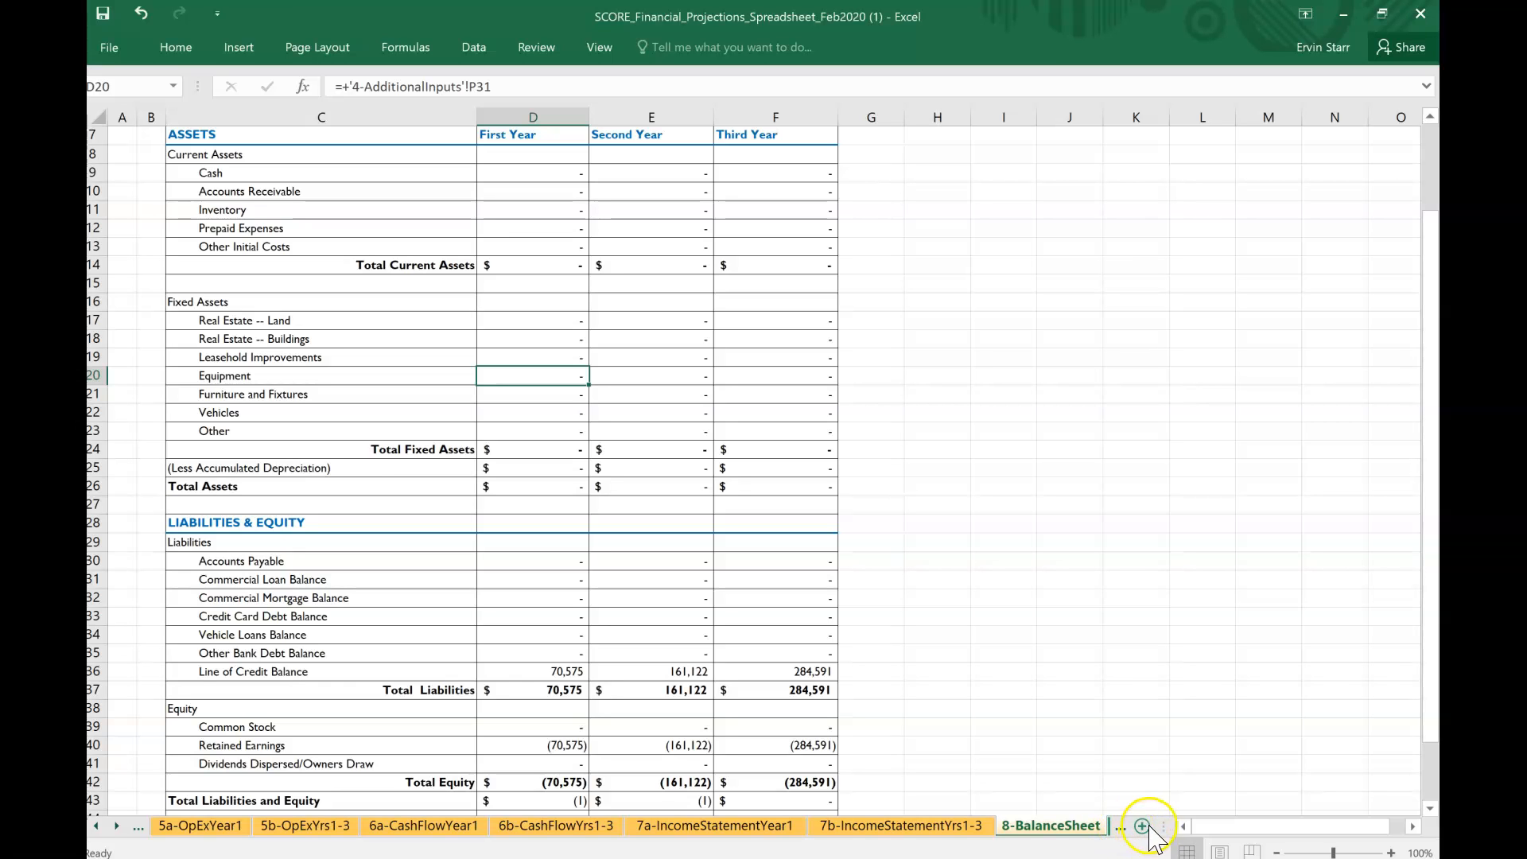
Step: Look over the BreakevenAnalysis, FinancialRatios and DiagnosticTools sheets, ending on COGS Calculator
left_click(1116, 827)
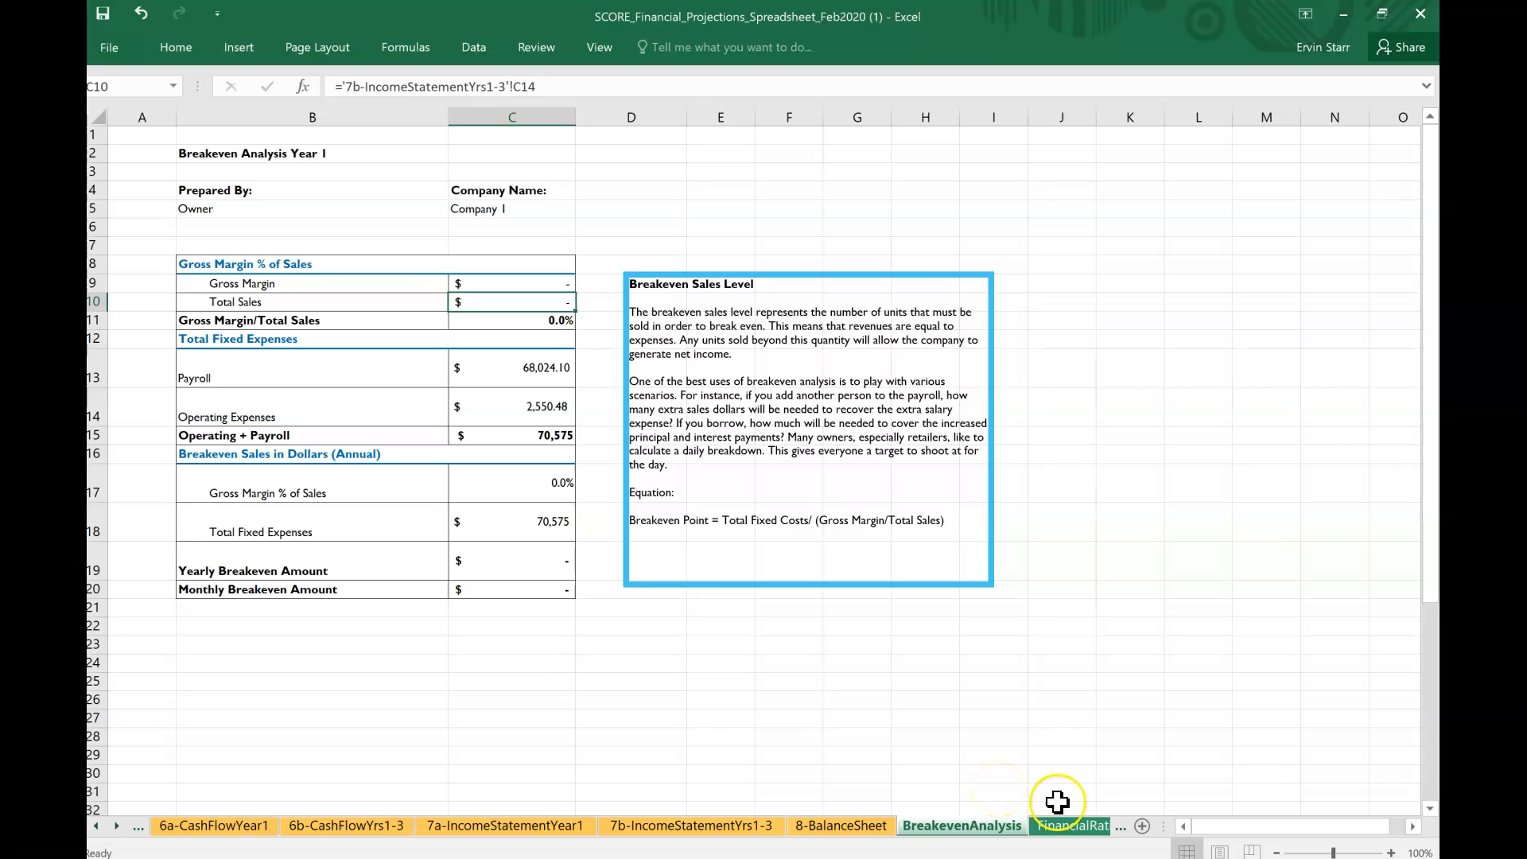
left_click(1082, 826)
left_click(1085, 825)
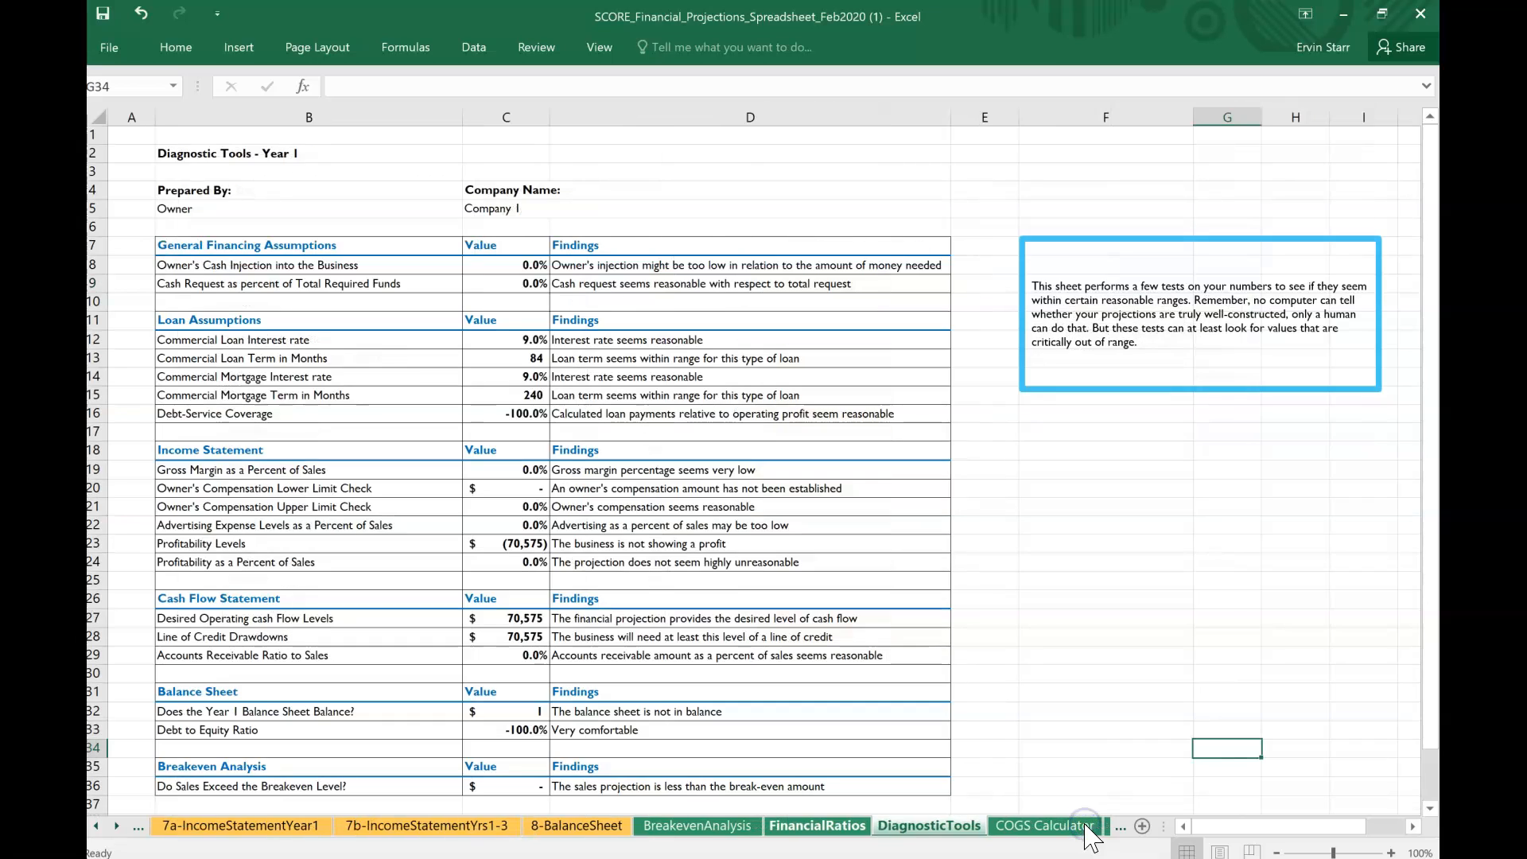
left_click(827, 827)
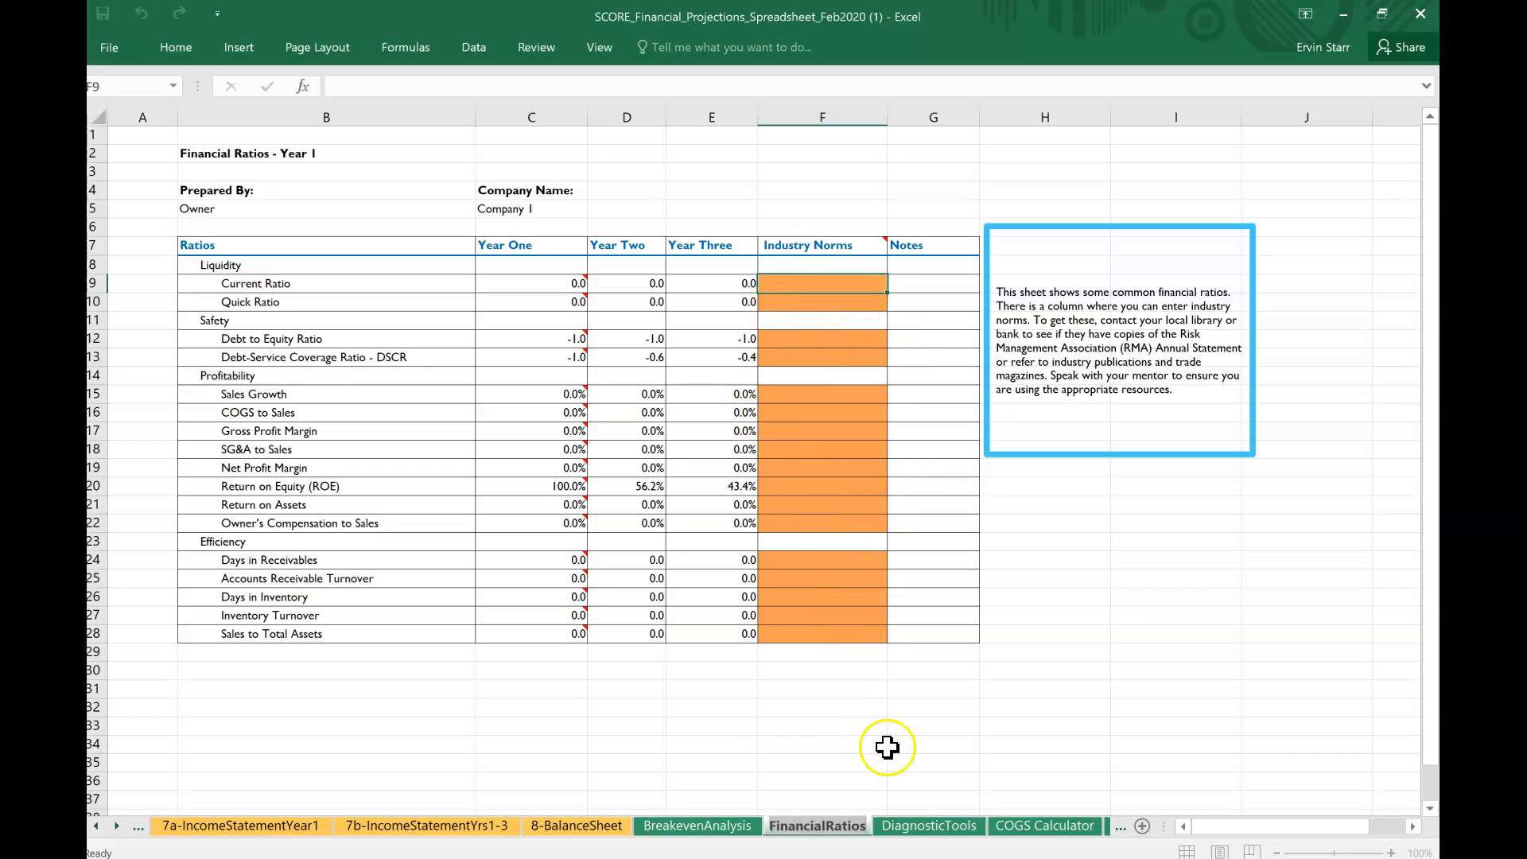
left_click(942, 827)
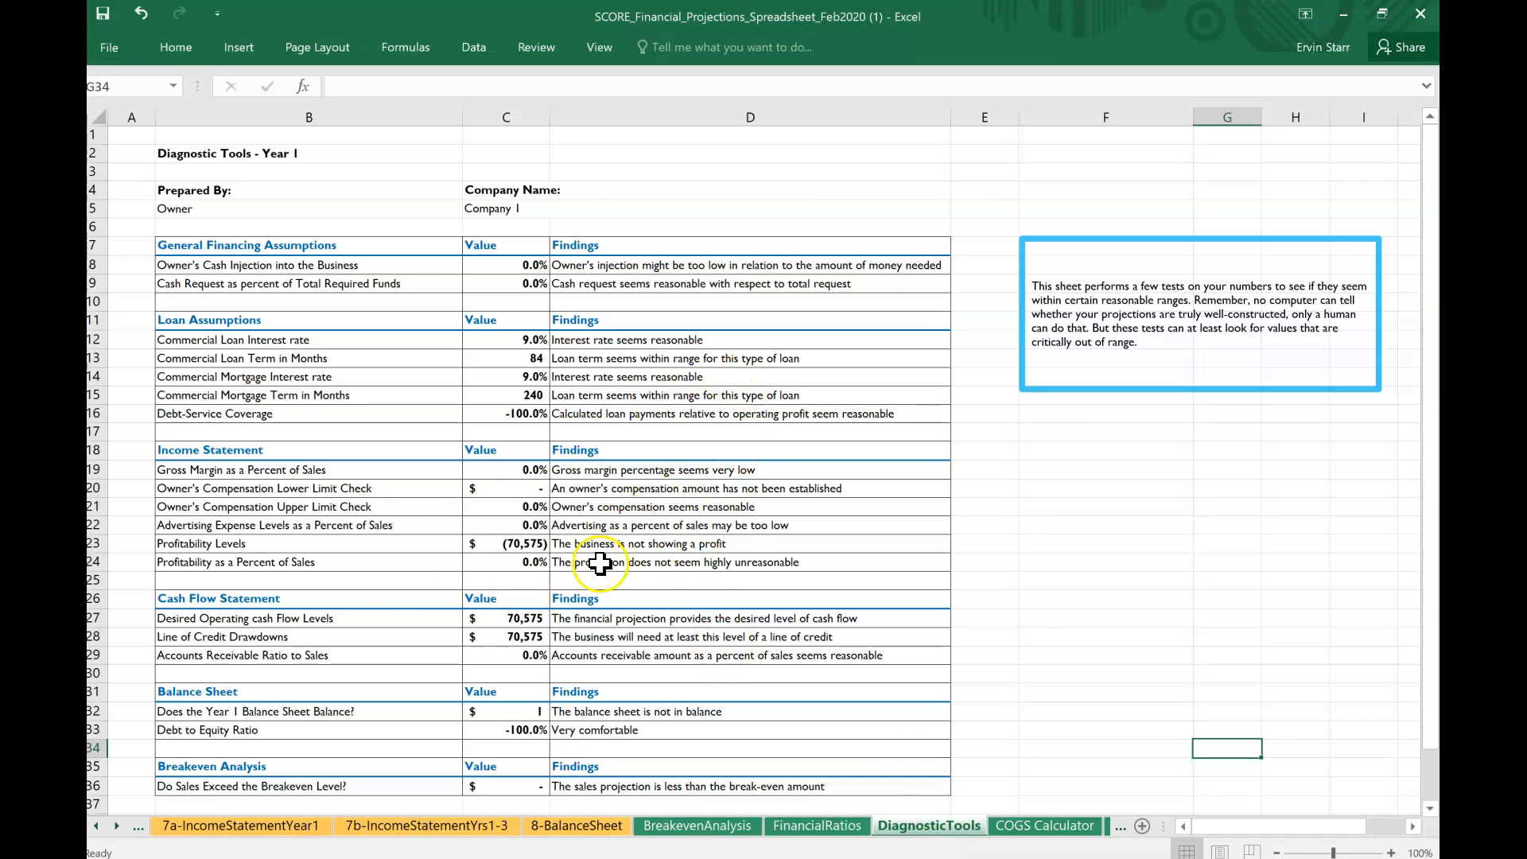
left_click(1059, 827)
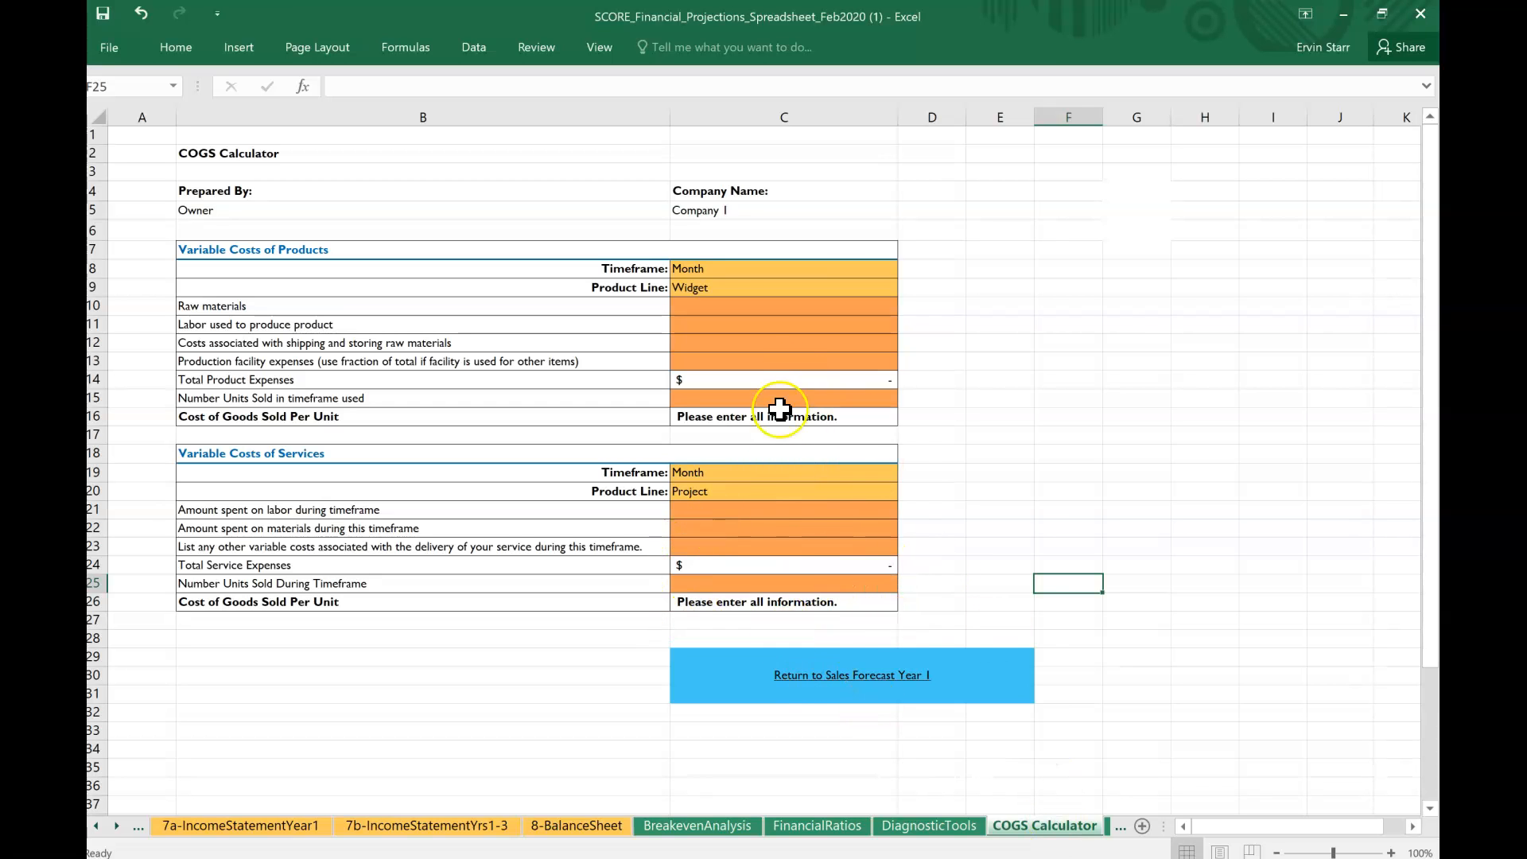
Step: Examine the depreciation and start-up cost tables on the Amortization&Depreciation sheet, and open the Revision Notes sheet
left_click(1118, 825)
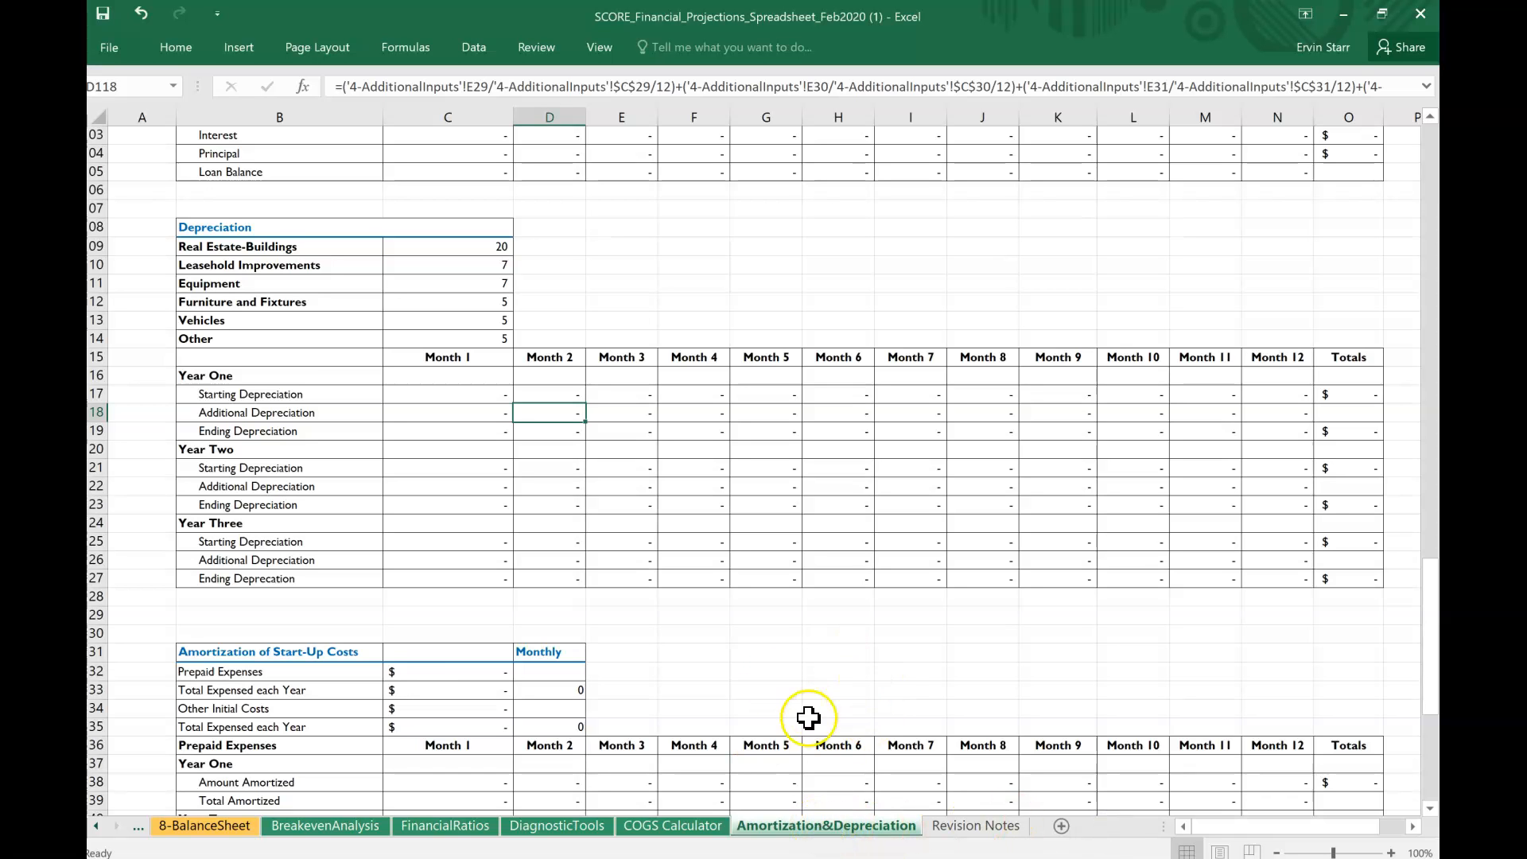
scroll(858, 720, "up", 2)
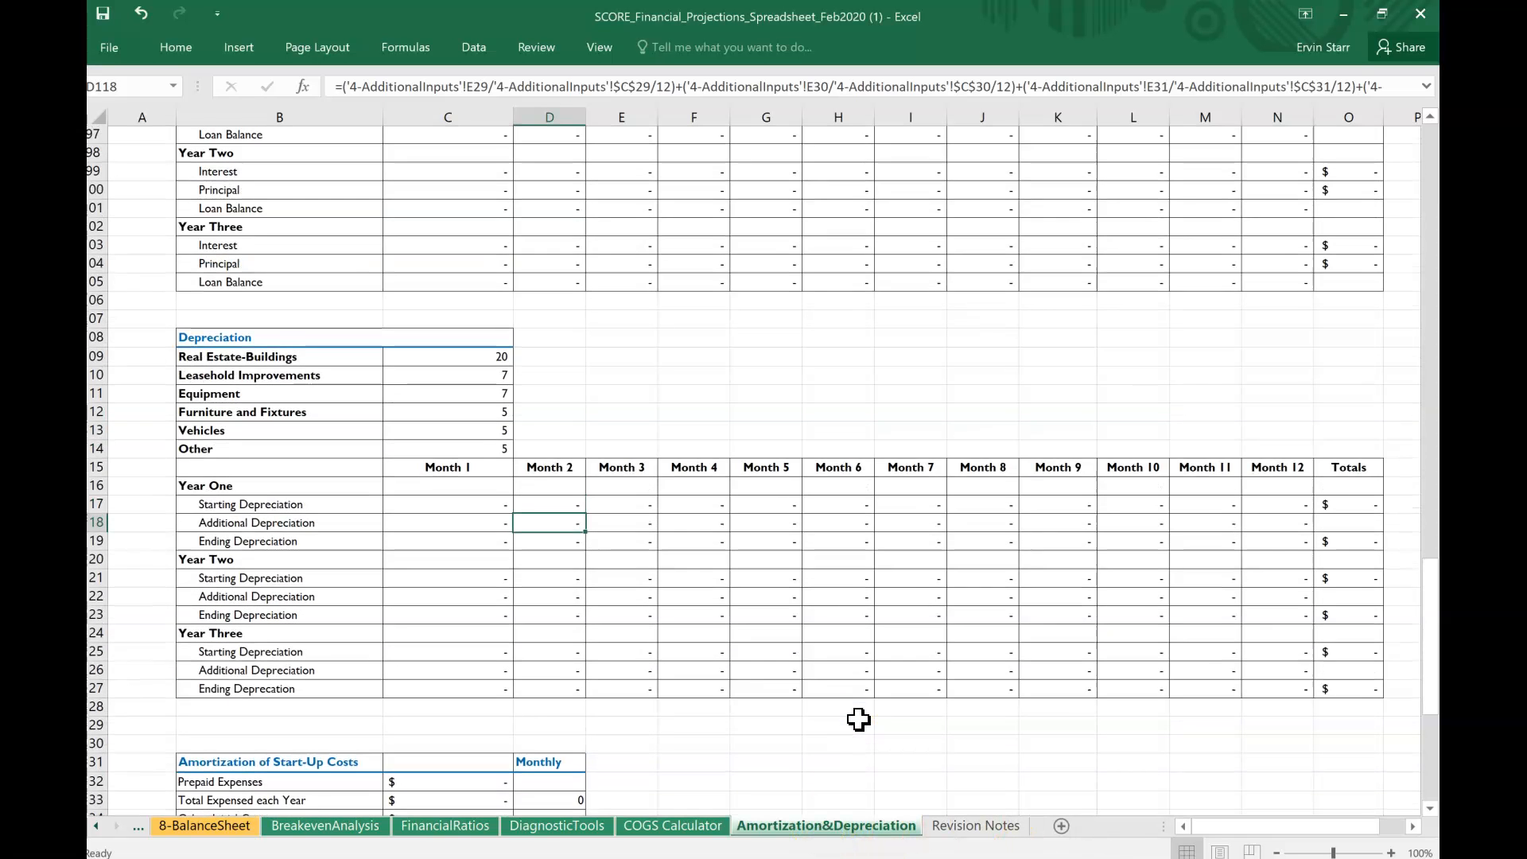
scroll(858, 719, "up", 3)
scroll(858, 720, "down", 5)
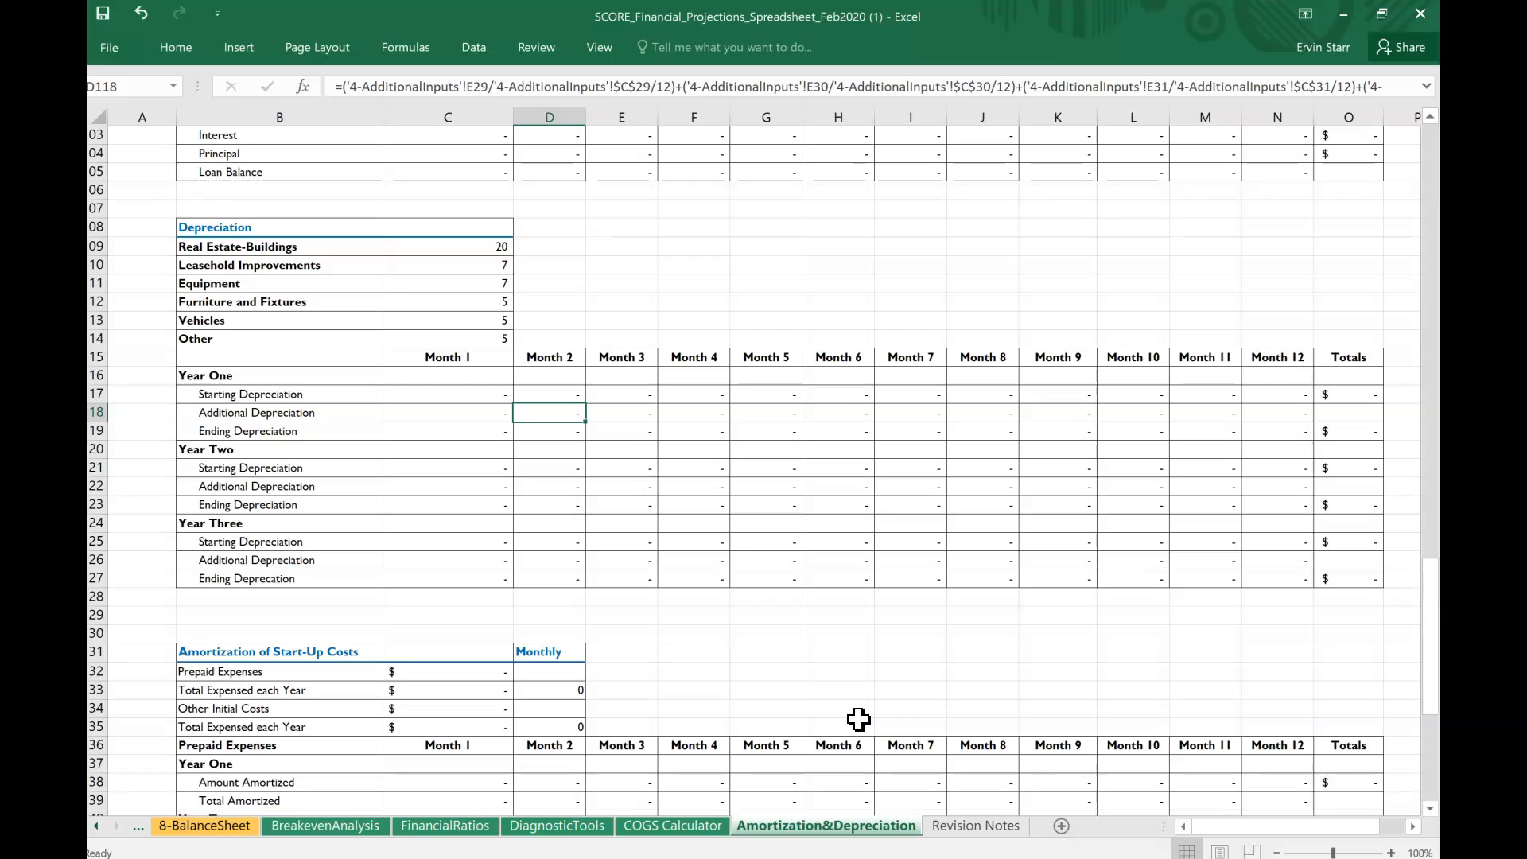
left_click(995, 827)
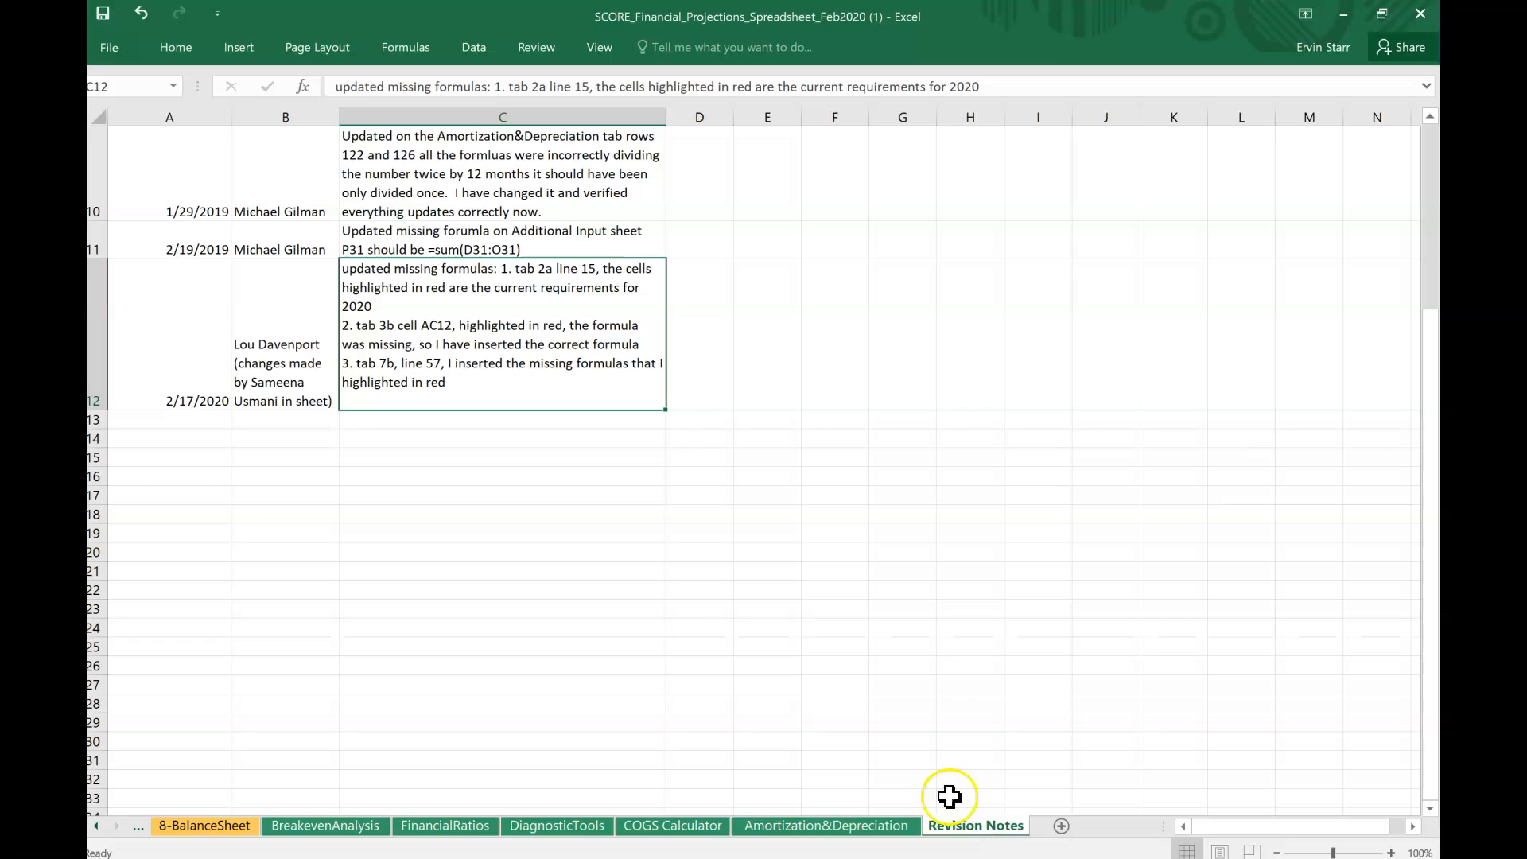
Step: Bring the workbook's first sheets back into view in the sheet list, starting from Directions
left_click(95, 826)
left_click(96, 826)
left_click(95, 826)
left_click(95, 826)
left_click(95, 826)
left_click(95, 827)
left_click(94, 827)
left_click(94, 826)
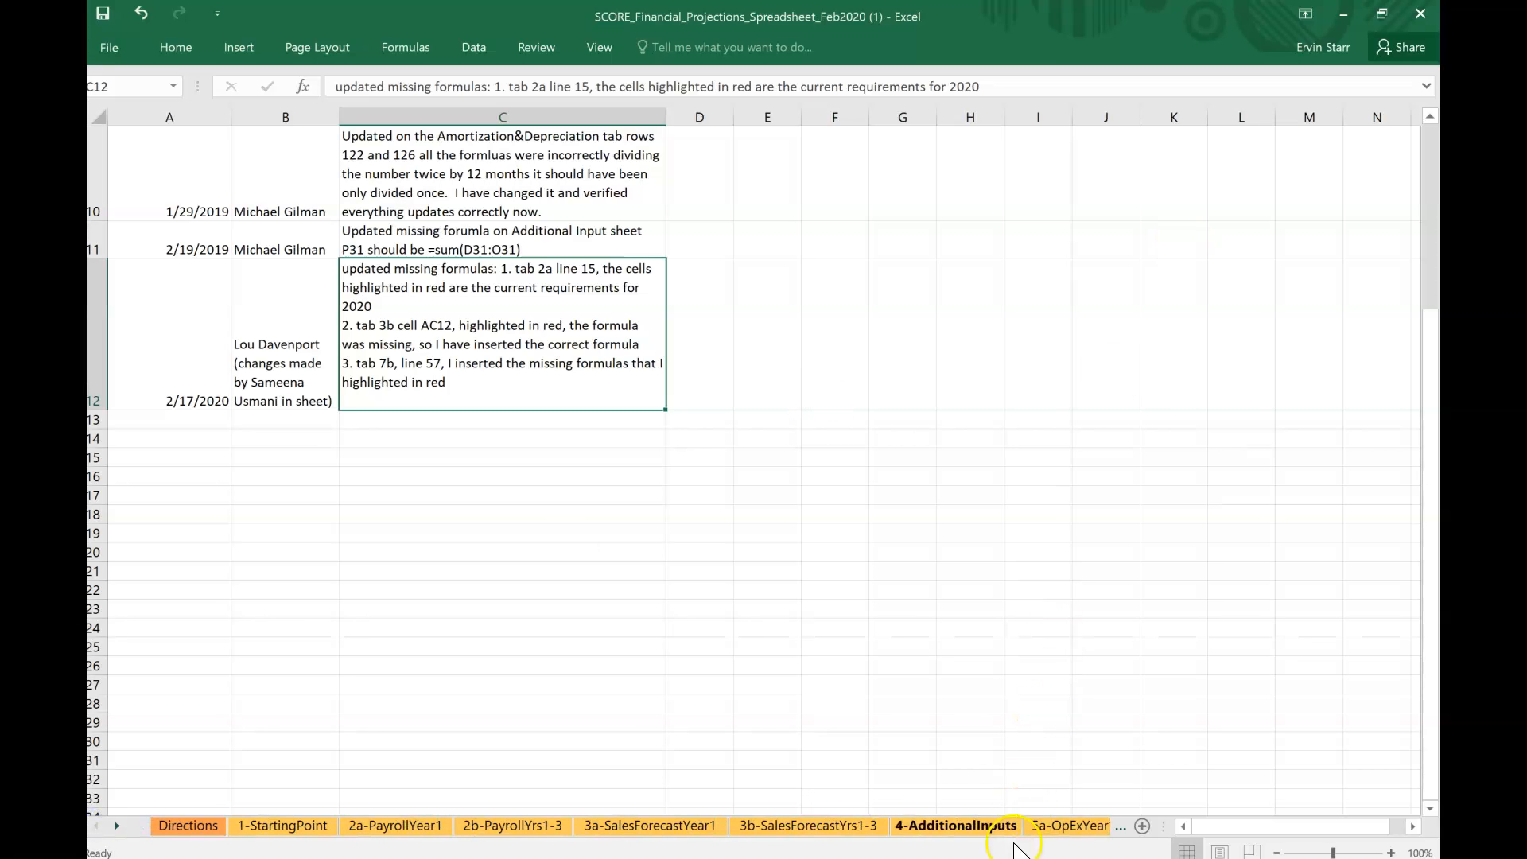
Step: Switch to Screencast-O-Matic and pause the screen recording in progress
left_click(949, 855)
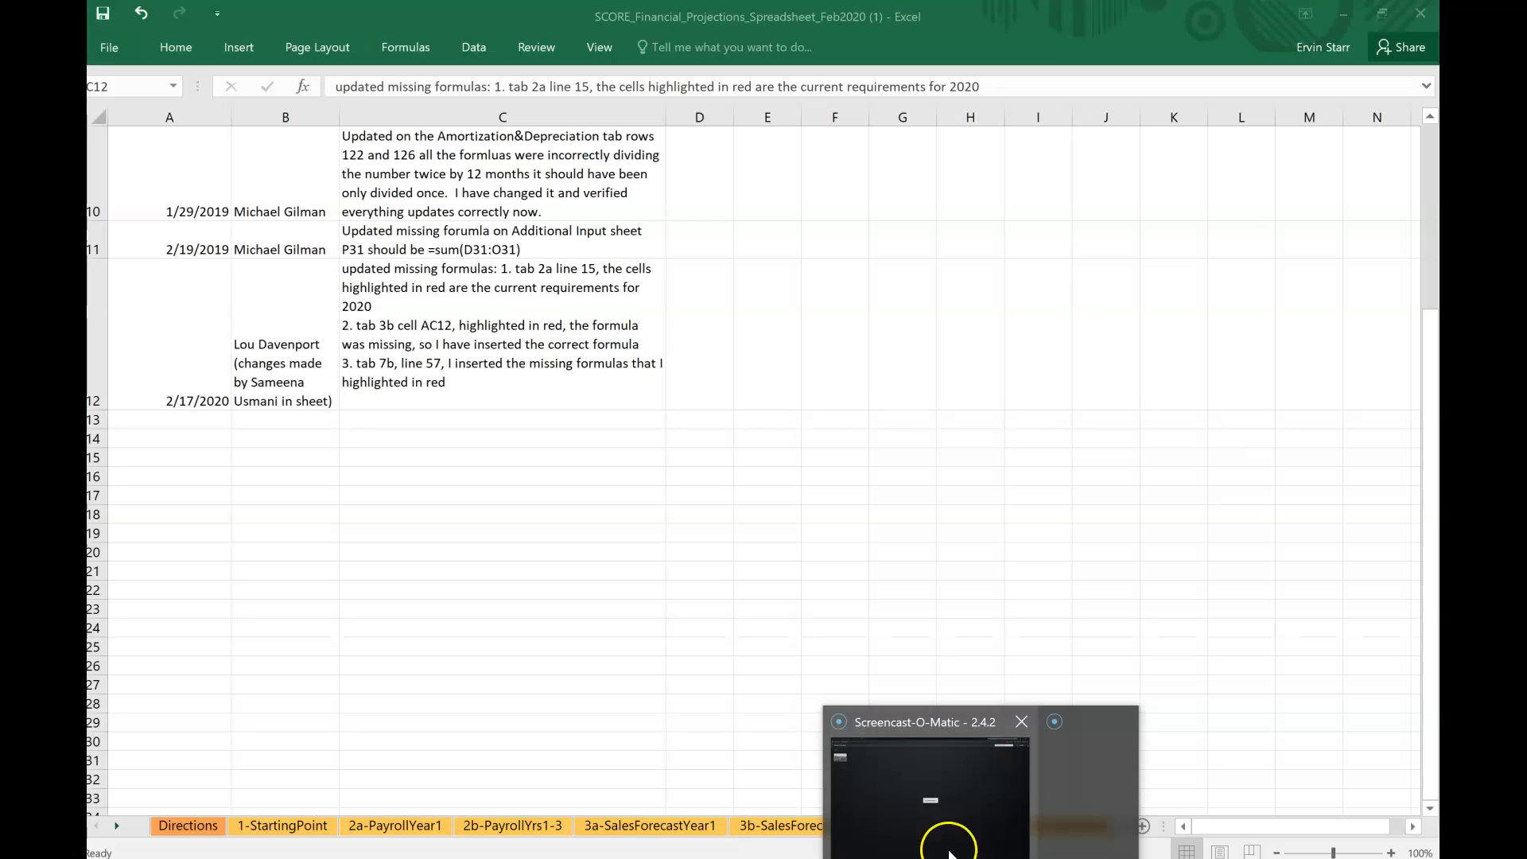
left_click(931, 801)
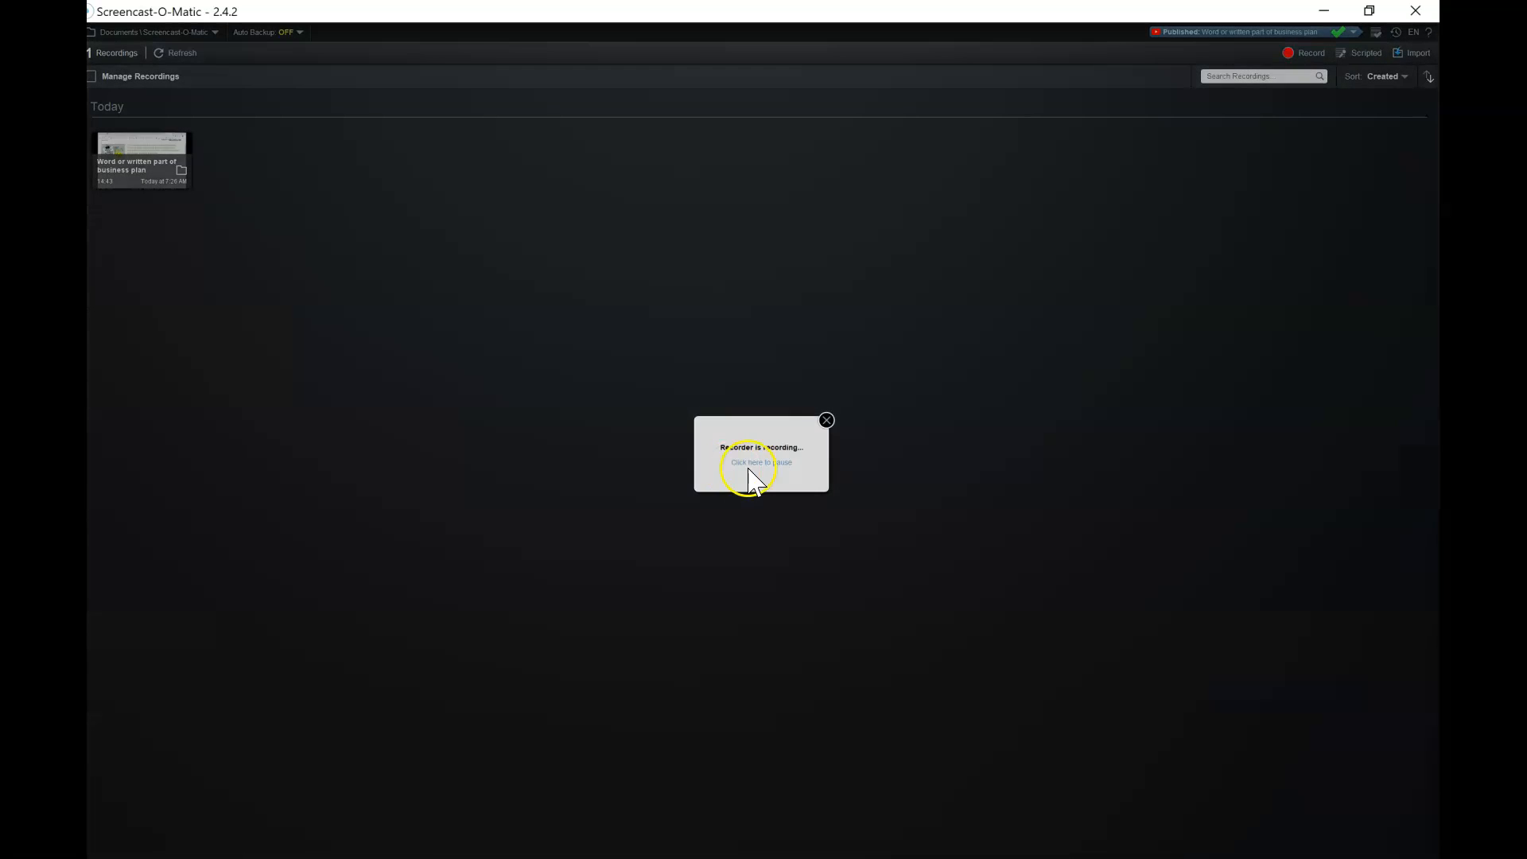
left_click(761, 465)
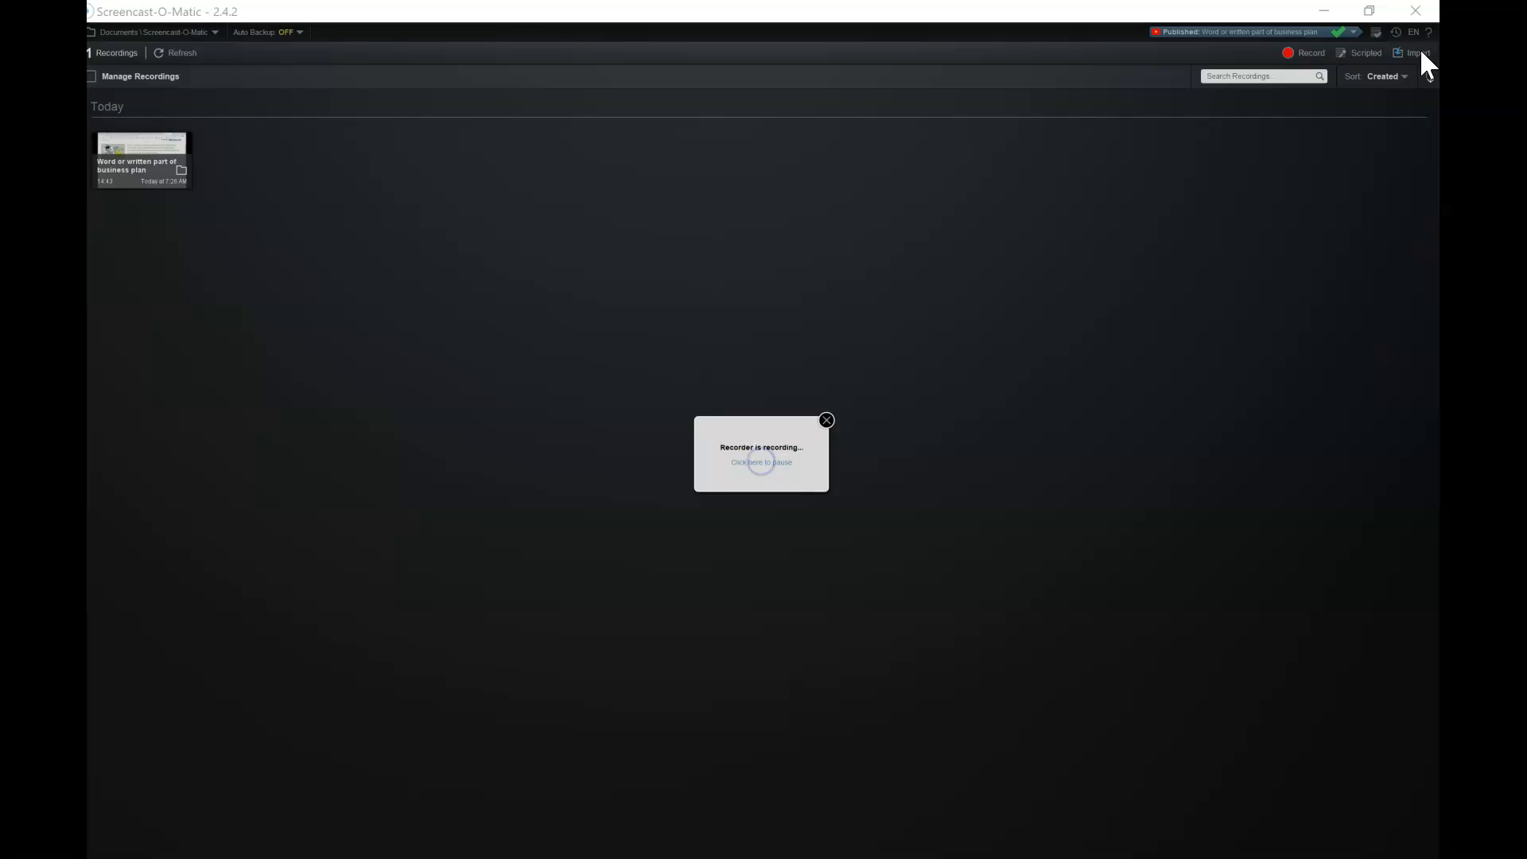